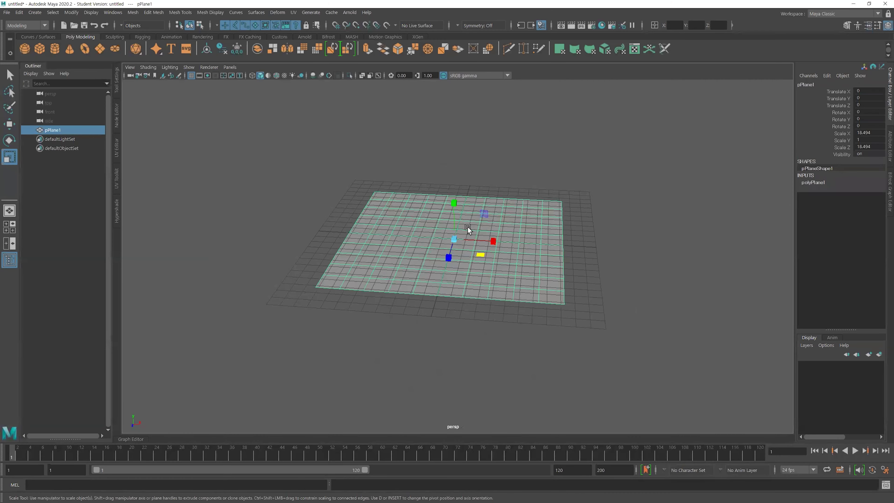
Raise the plane slightly above the grid with the Move tool
{"action": "key", "text": "w"}
{"action": "left_click_drag", "start_coordinate": [455, 204], "coordinate": [455, 198]}
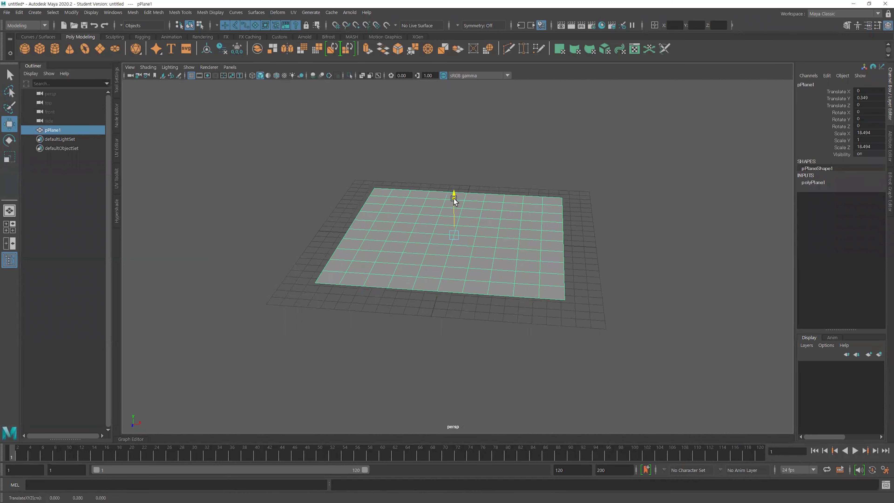
{"action": "scroll", "coordinate": [561, 220], "scroll_direction": "up", "scroll_amount": 3}
{"action": "scroll", "coordinate": [548, 190], "scroll_direction": "up", "scroll_amount": 3}
Assign a new Standard Surface material, standardSurface2, to the plane and show its settings
{"action": "right_click_drag", "start_coordinate": [547, 189], "coordinate": [621, 412]}
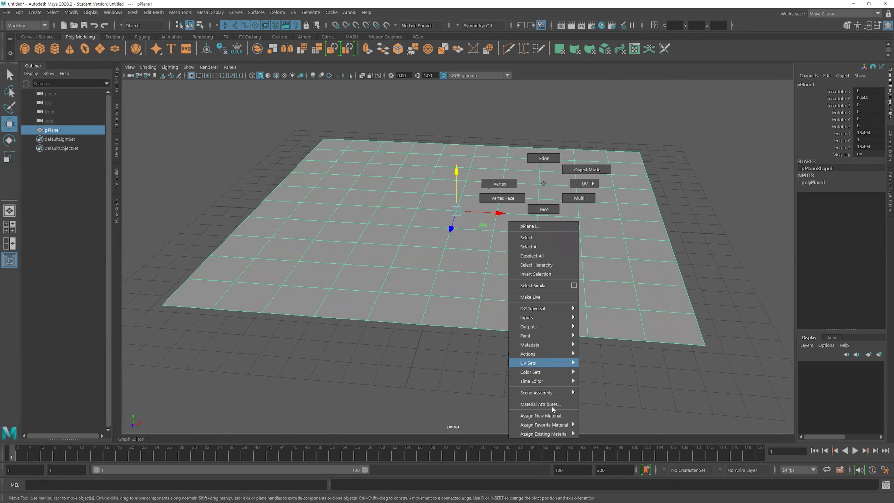
{"action": "left_click", "coordinate": [621, 412]}
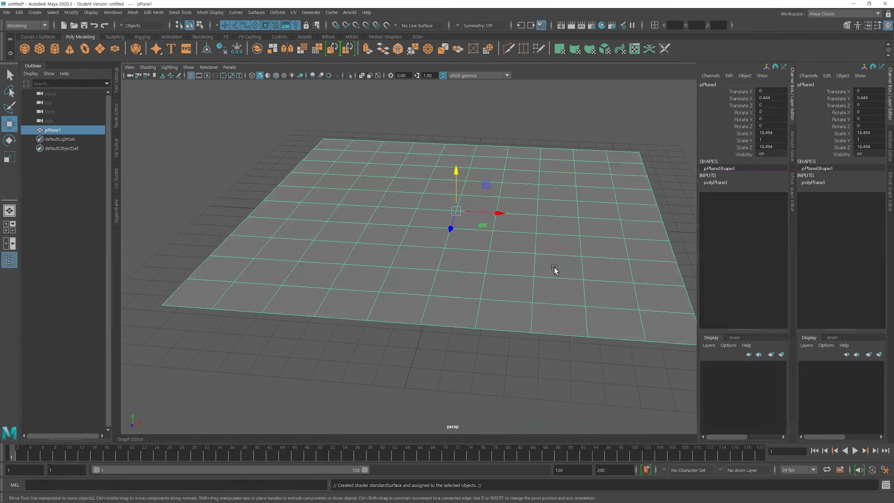
{"action": "left_click", "coordinate": [809, 82]}
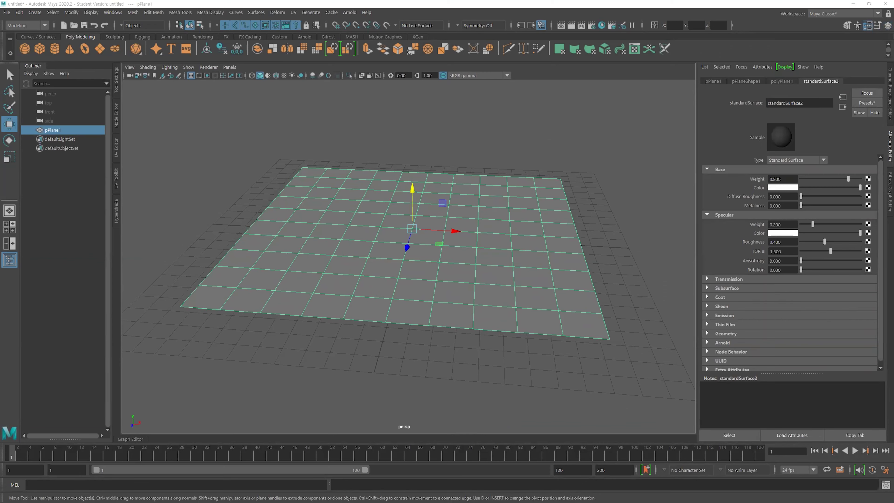
Connect a File texture loading Basics/flowers/flower_square.jpg to the material's Base Color
{"action": "left_click", "coordinate": [868, 187]}
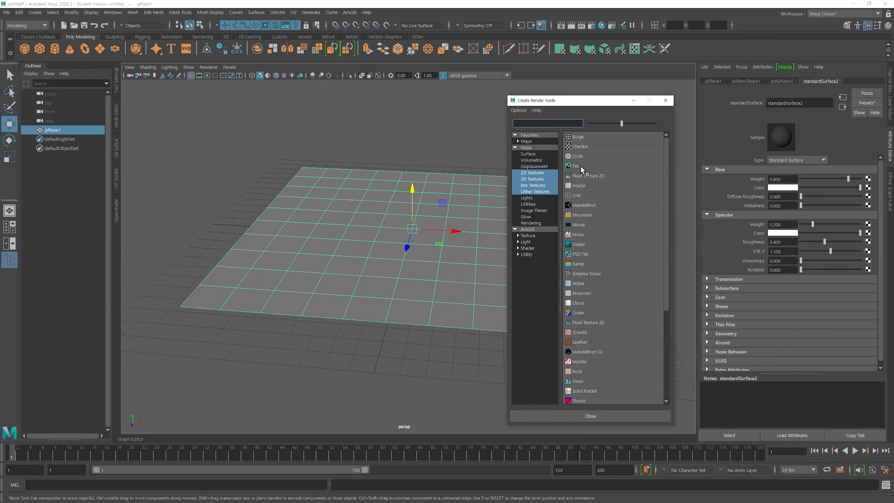
{"action": "left_click_drag", "start_coordinate": [622, 123], "coordinate": [650, 122]}
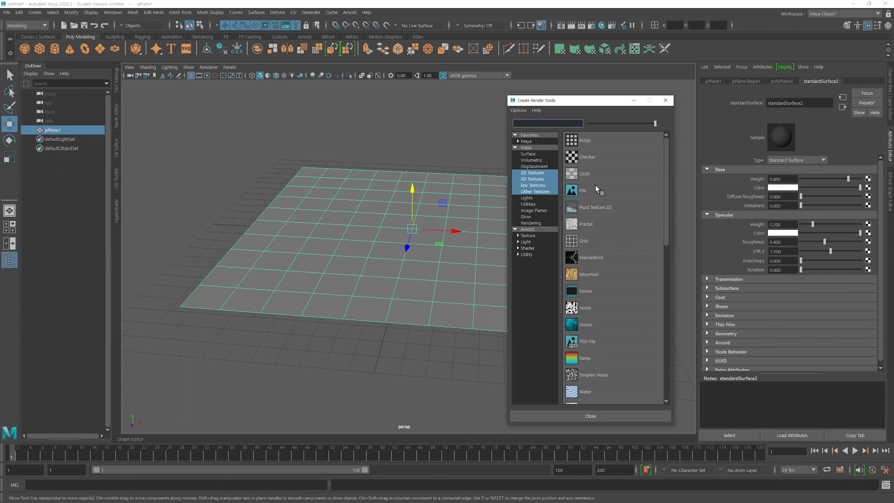
{"action": "left_click", "coordinate": [585, 190]}
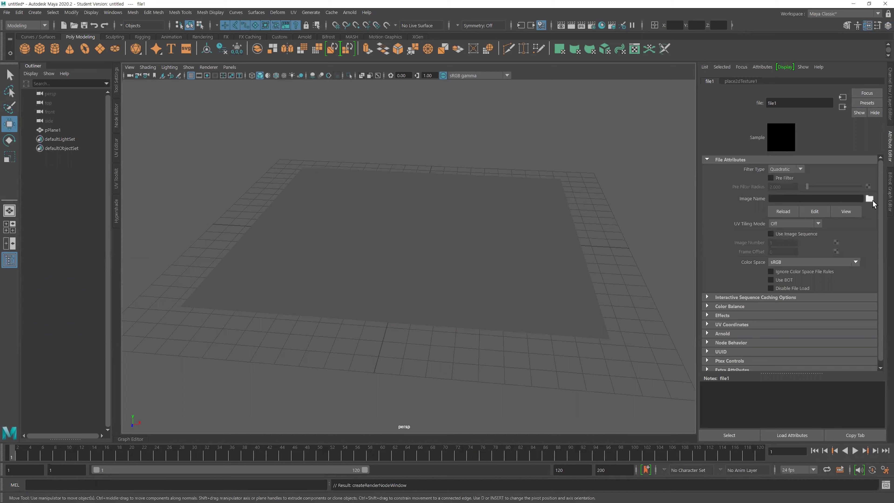
{"action": "left_click", "coordinate": [870, 199]}
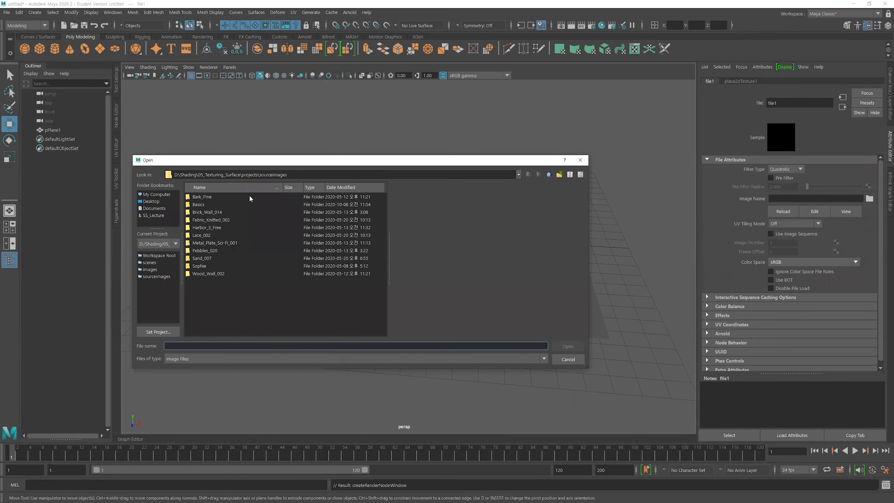
{"action": "double_click", "coordinate": [198, 205]}
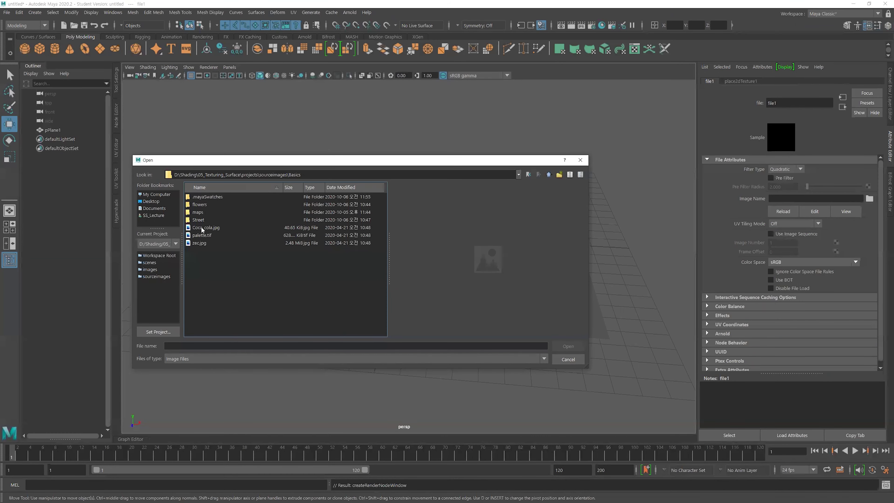
{"action": "double_click", "coordinate": [199, 208]}
{"action": "left_click", "coordinate": [206, 205]}
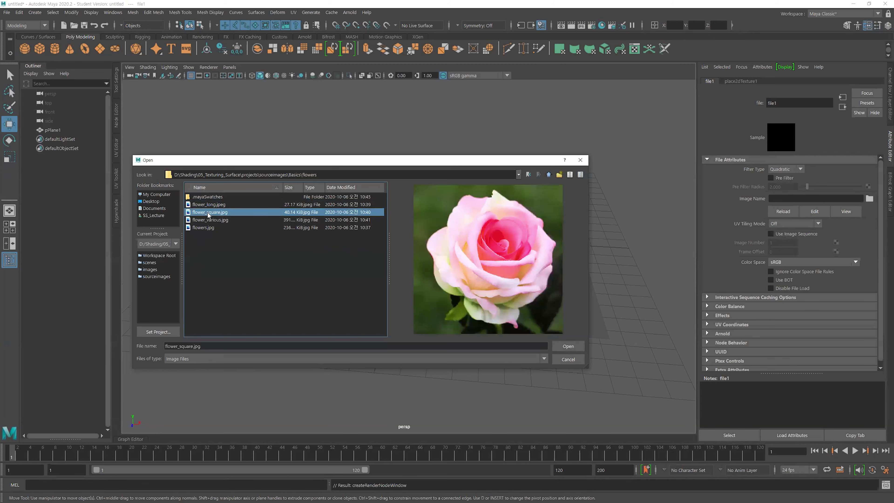
{"action": "left_click", "coordinate": [568, 346]}
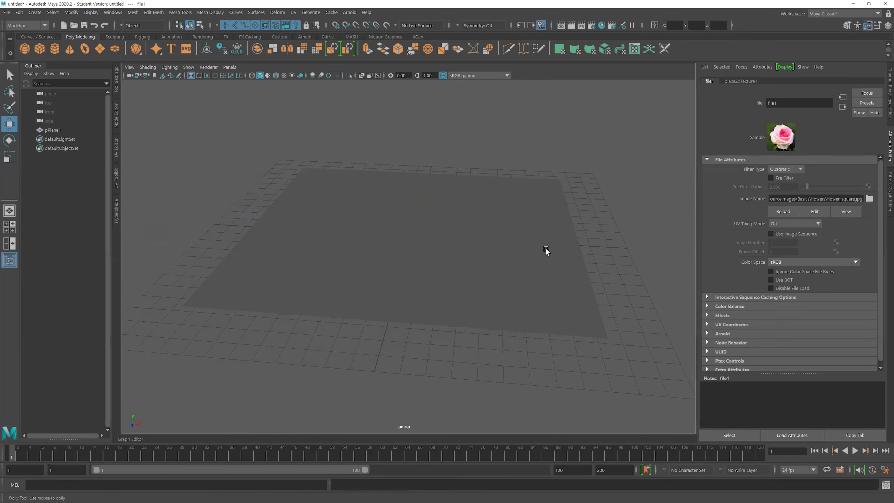
Show textures in the viewport and scale the rose plane to 20 in X and Z
{"action": "key", "text": "4"}
{"action": "key", "text": "5"}
{"action": "key", "text": "6"}
{"action": "mouse_move", "coordinate": [491, 254]}
{"action": "left_mouse_down", "text": "alt"}
{"action": "mouse_move", "coordinate": [456, 261]}
{"action": "mouse_move", "coordinate": [445, 255]}
{"action": "left_mouse_up", "text": "alt"}
{"action": "left_click", "coordinate": [530, 241]}
{"action": "key", "text": "ctrl+a"}
{"action": "left_click_drag", "start_coordinate": [620, 217], "coordinate": [652, 212], "text": "alt"}
{"action": "left_click", "coordinate": [869, 146]}
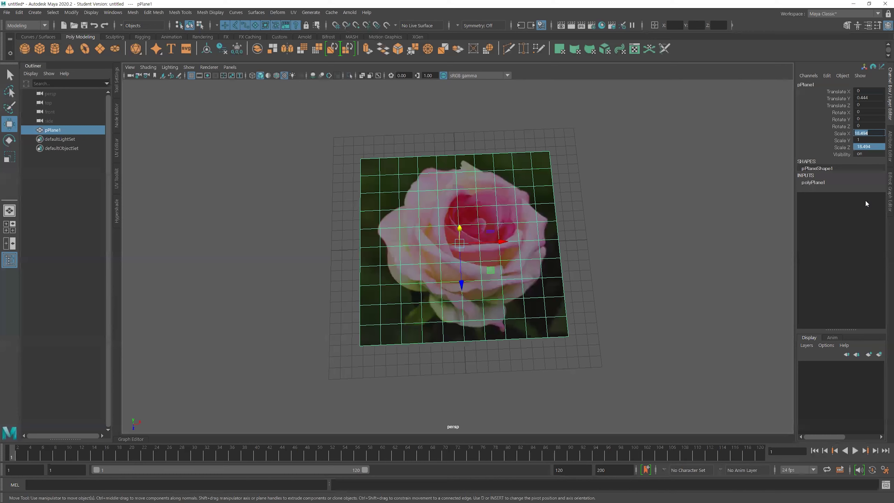
{"action": "type", "text": "20"}
{"action": "key", "text": "Return"}
Place the two rose planes side by side at X 12 and X -12
{"action": "mouse_move", "coordinate": [544, 240]}
{"action": "left_mouse_down", "text": "alt"}
{"action": "mouse_move", "coordinate": [504, 246]}
{"action": "mouse_move", "coordinate": [648, 238]}
{"action": "mouse_move", "coordinate": [389, 248]}
{"action": "left_mouse_up", "text": "alt"}
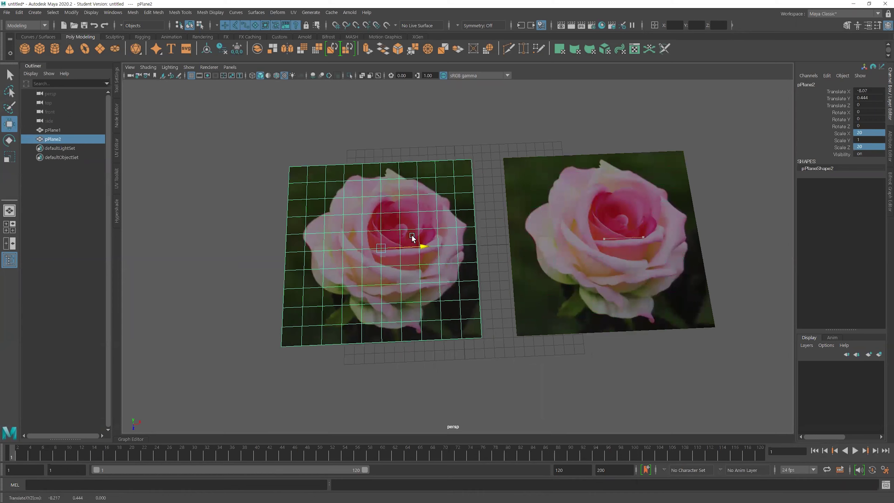
{"action": "left_click", "coordinate": [521, 231]}
{"action": "left_click_drag", "start_coordinate": [602, 240], "coordinate": [572, 240]}
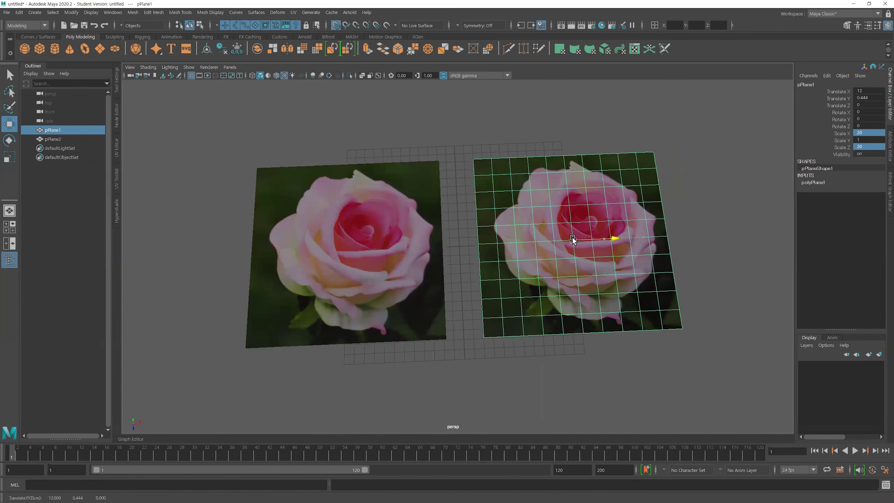
{"action": "left_click", "coordinate": [425, 260]}
{"action": "left_click_drag", "start_coordinate": [390, 250], "coordinate": [349, 250]}
{"action": "left_click", "coordinate": [429, 144]}
{"action": "mouse_move", "coordinate": [429, 144]}
{"action": "left_mouse_down", "text": "alt"}
{"action": "mouse_move", "coordinate": [543, 296]}
{"action": "mouse_move", "coordinate": [481, 283]}
{"action": "mouse_move", "coordinate": [369, 236]}
{"action": "mouse_move", "coordinate": [473, 270]}
{"action": "mouse_move", "coordinate": [409, 240]}
{"action": "left_mouse_up", "text": "alt"}
{"action": "left_click", "coordinate": [369, 236]}
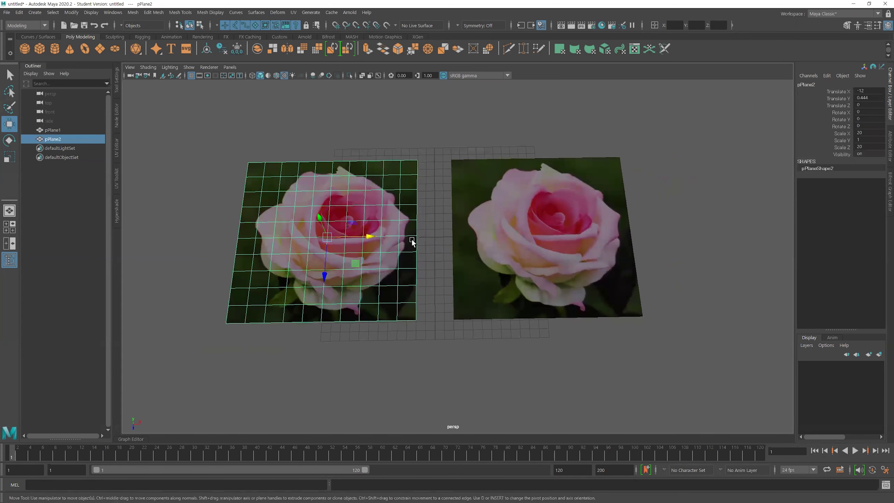
Give the left plane a new Standard Surface material whose Base Color uses flower_long.jpeg
{"action": "right_click", "coordinate": [366, 196]}
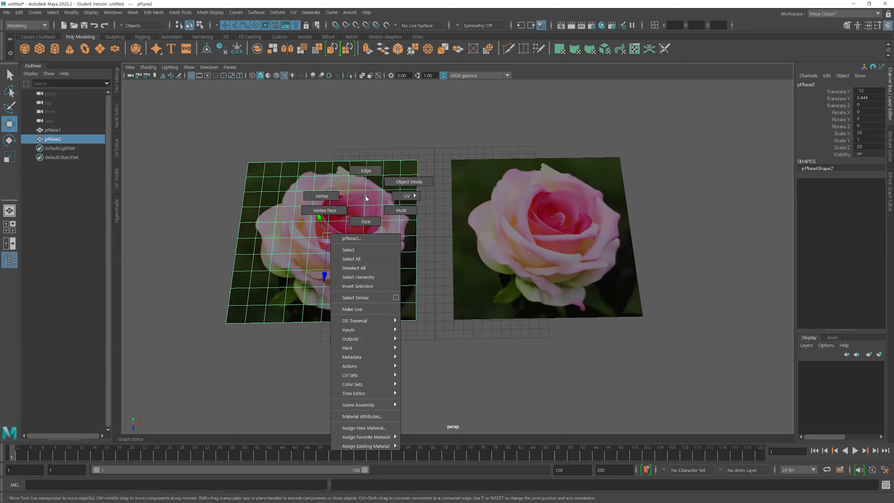
{"action": "mouse_move", "coordinate": [366, 436]}
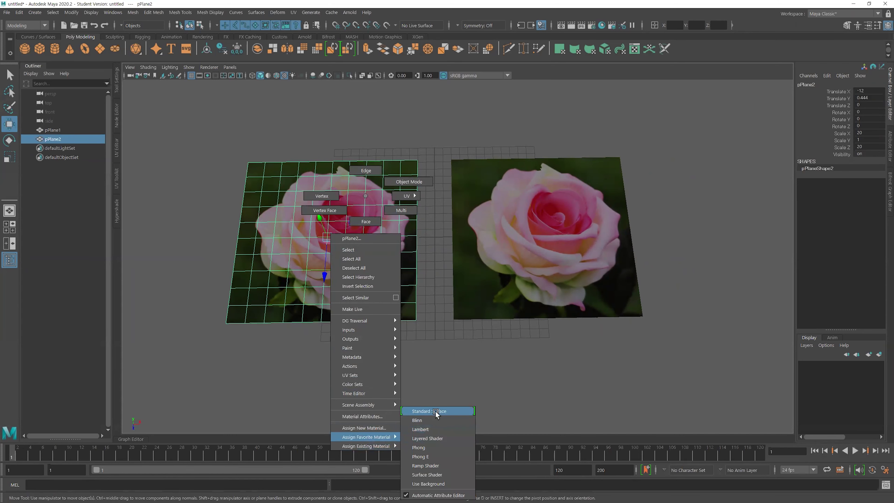
{"action": "left_click", "coordinate": [437, 411]}
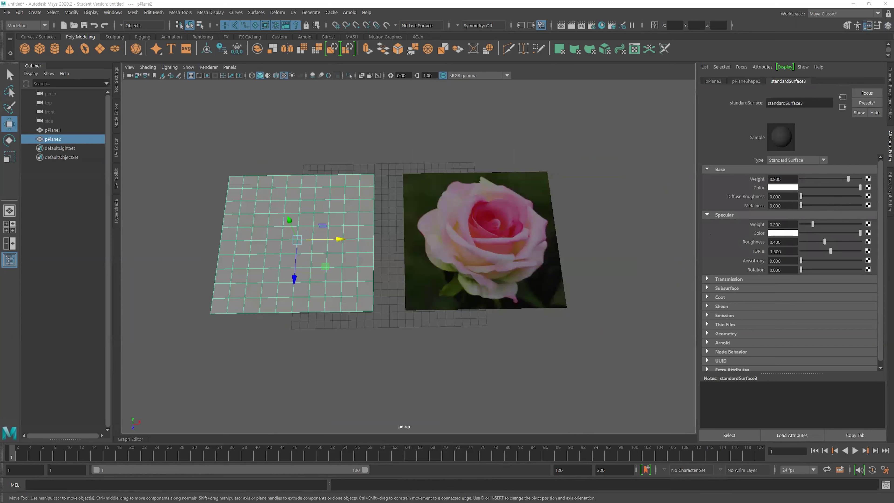
{"action": "left_click", "coordinate": [869, 188]}
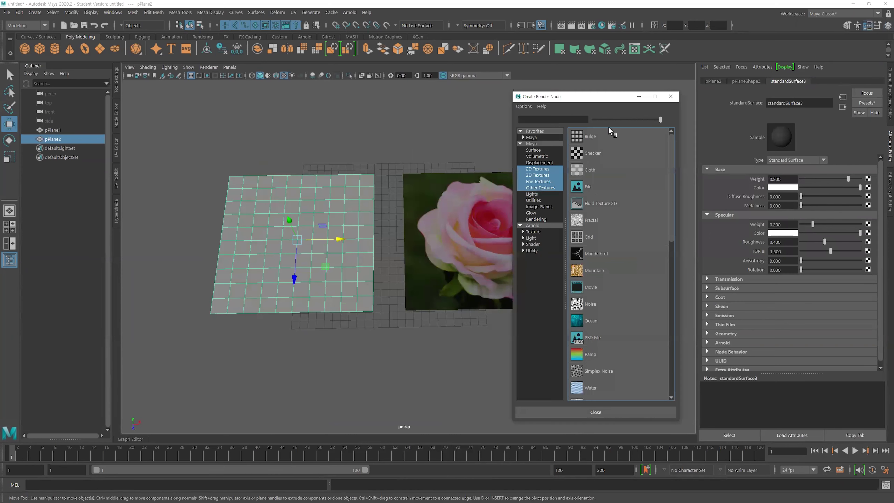
{"action": "left_click", "coordinate": [594, 188]}
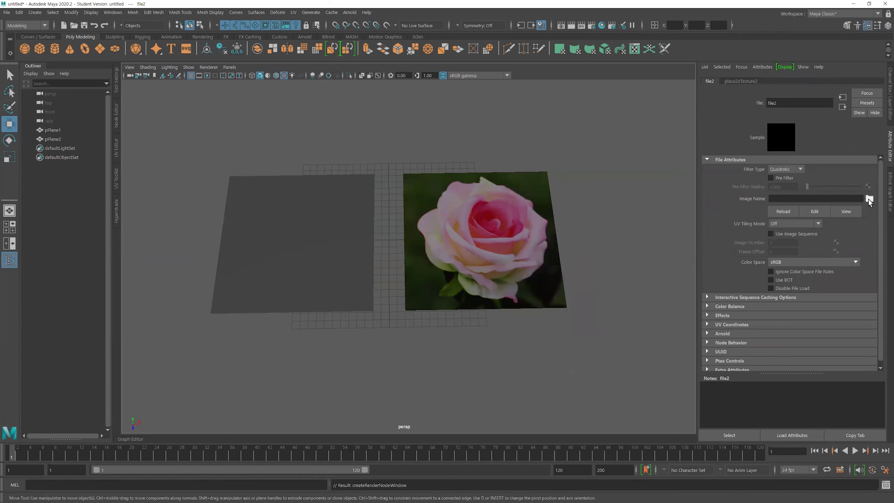
{"action": "left_click", "coordinate": [869, 199]}
{"action": "left_click", "coordinate": [216, 204]}
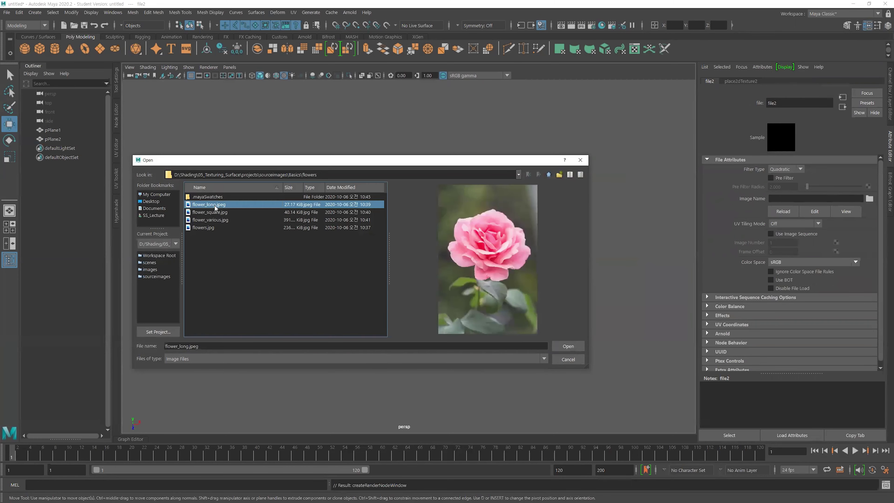
{"action": "left_click", "coordinate": [567, 345]}
{"action": "mouse_move", "coordinate": [483, 264]}
{"action": "left_mouse_down", "text": "alt"}
{"action": "mouse_move", "coordinate": [493, 273]}
{"action": "mouse_move", "coordinate": [444, 271]}
{"action": "mouse_move", "coordinate": [535, 280]}
{"action": "mouse_move", "coordinate": [531, 292]}
{"action": "left_mouse_up", "text": "alt"}
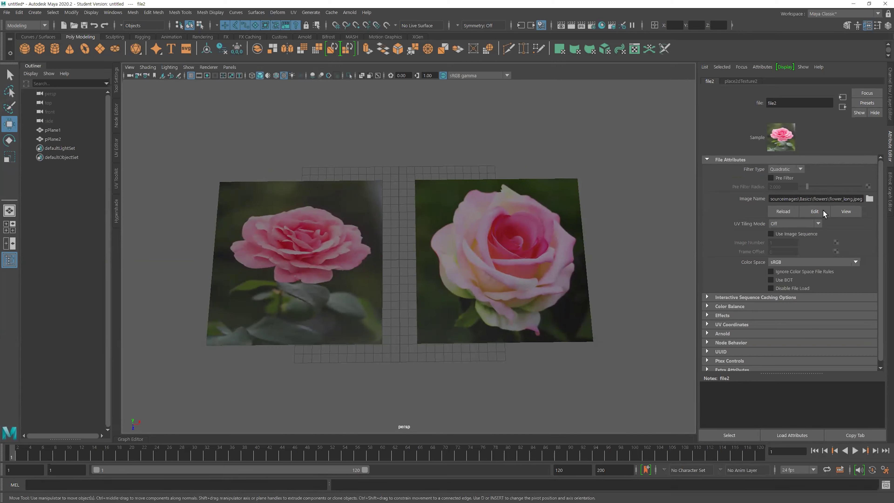
{"action": "left_click", "coordinate": [842, 106]}
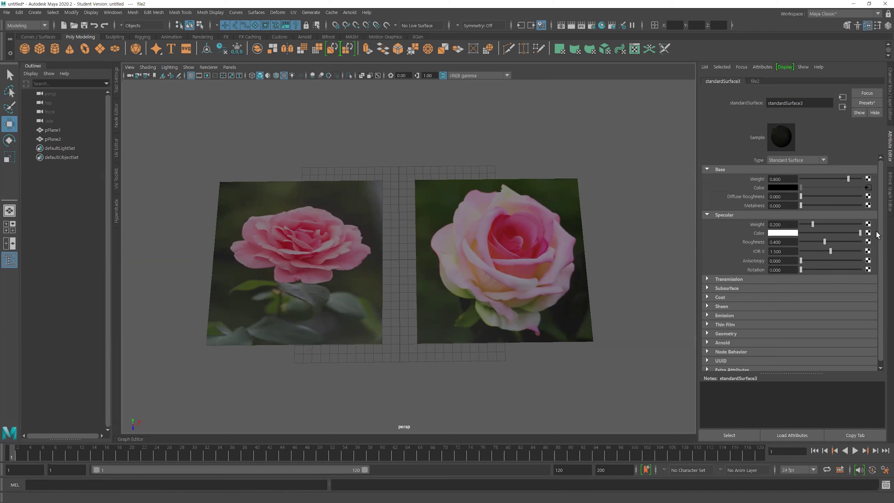
Browse standardSurface3's Transmission and Subsurface sections, ending on the file2 texture tab
{"action": "left_click", "coordinate": [722, 280]}
{"action": "scroll", "coordinate": [857, 299], "scroll_direction": "down", "scroll_amount": 2}
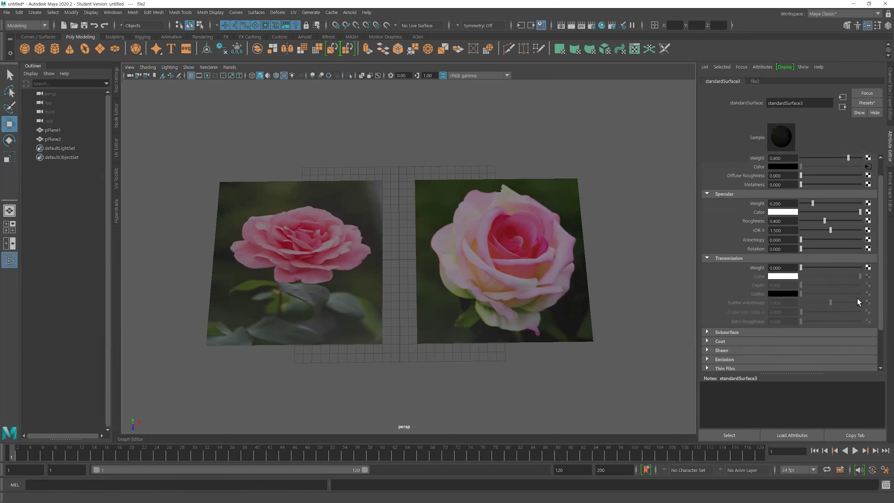
{"action": "scroll", "coordinate": [857, 299], "scroll_direction": "down", "scroll_amount": 1}
{"action": "left_click", "coordinate": [728, 290]}
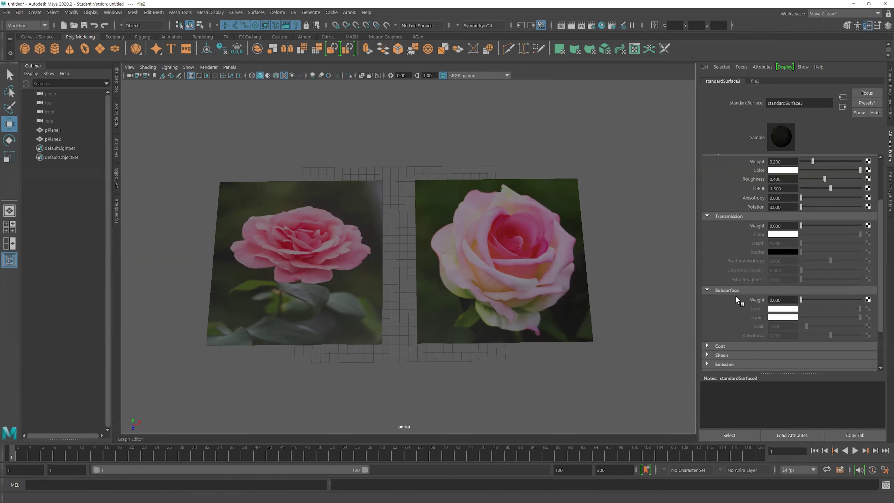
{"action": "left_click", "coordinate": [731, 290]}
{"action": "left_click", "coordinate": [741, 218]}
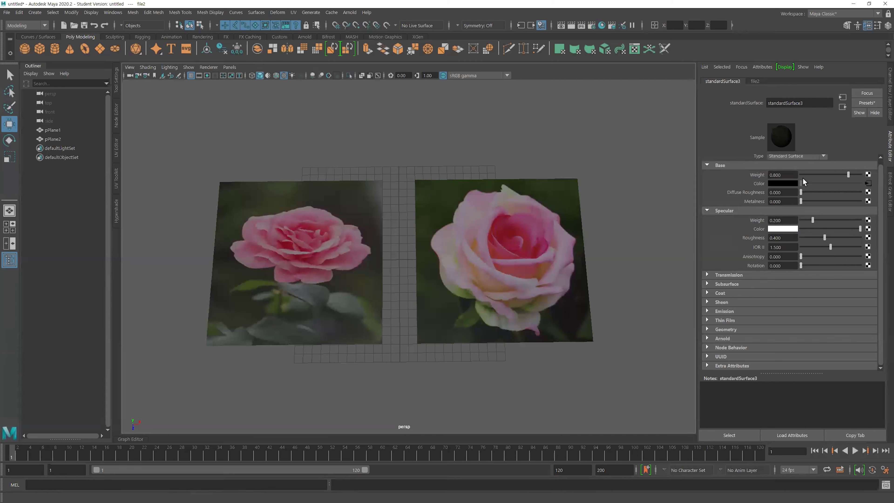
{"action": "left_click", "coordinate": [869, 184]}
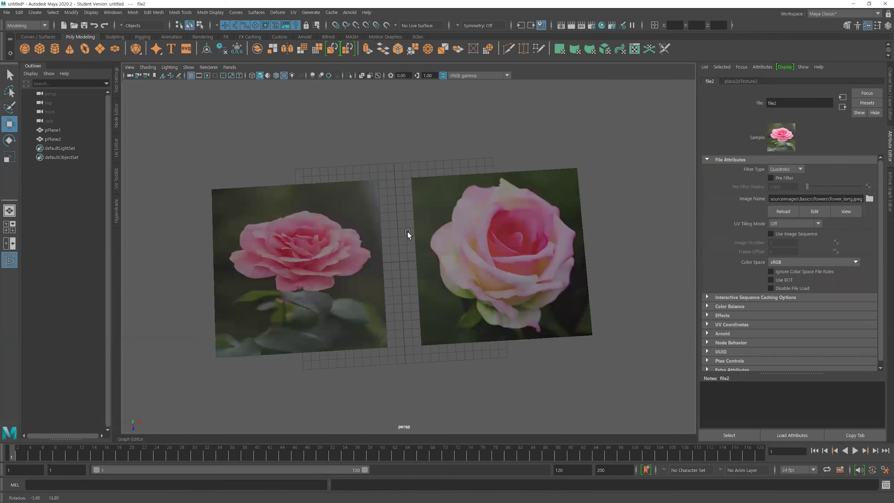
{"action": "left_click", "coordinate": [332, 219]}
{"action": "left_click_drag", "start_coordinate": [331, 219], "coordinate": [578, 250], "text": "alt"}
{"action": "left_click", "coordinate": [876, 187]}
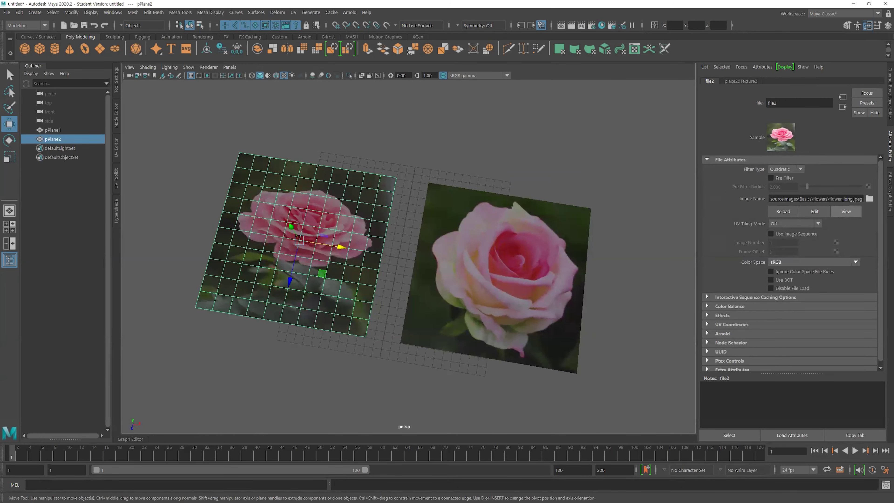
{"action": "middle_click_drag", "start_coordinate": [233, 111], "coordinate": [463, 169], "text": "alt"}
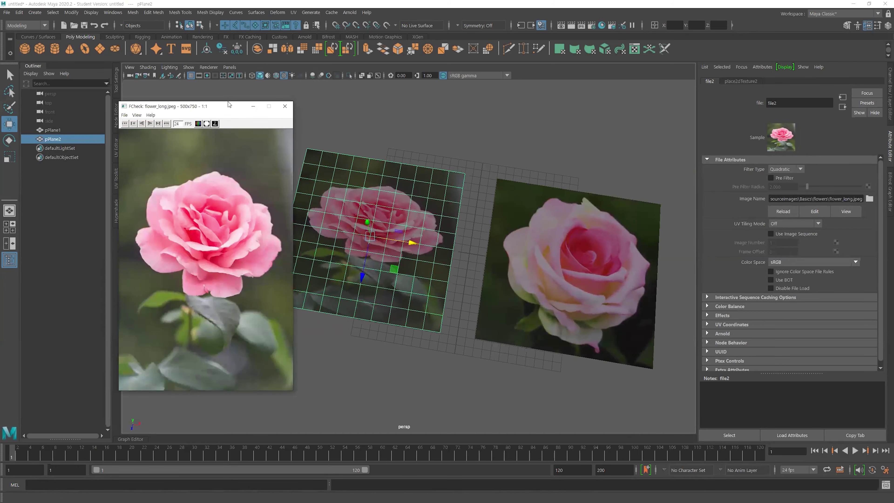
{"action": "left_click_drag", "start_coordinate": [222, 107], "coordinate": [250, 107]}
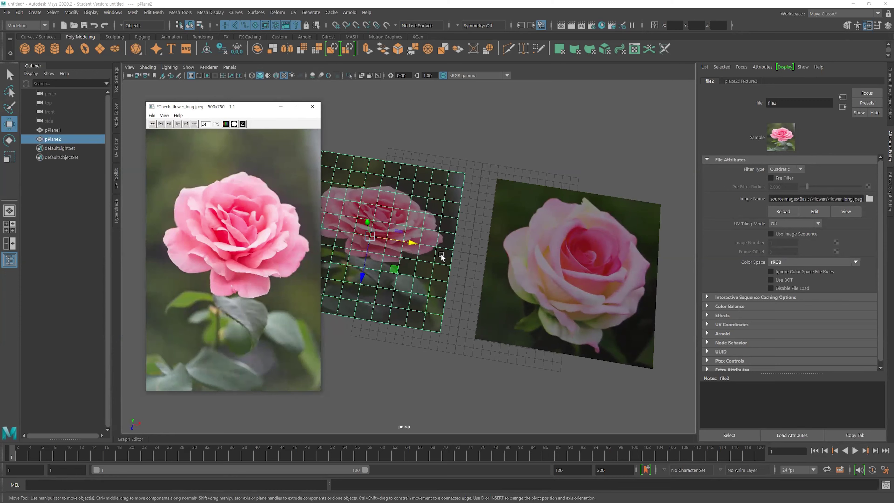
{"action": "left_click", "coordinate": [616, 246]}
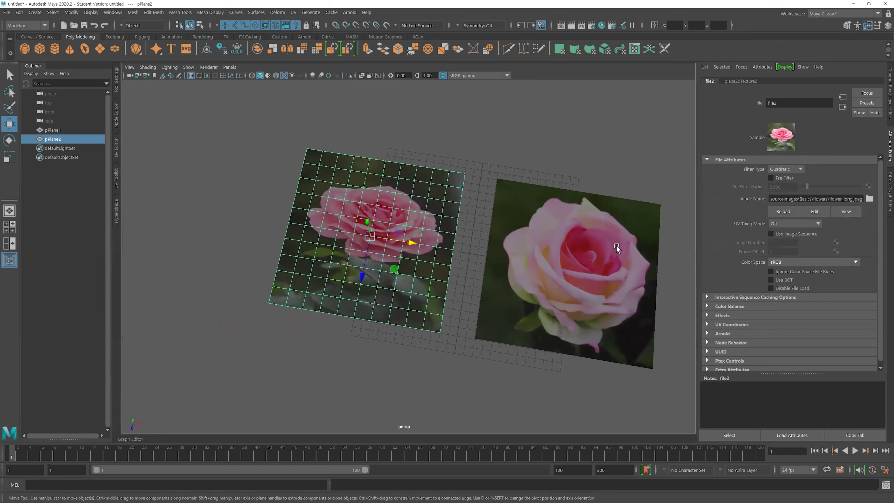
{"action": "left_click", "coordinate": [869, 183]}
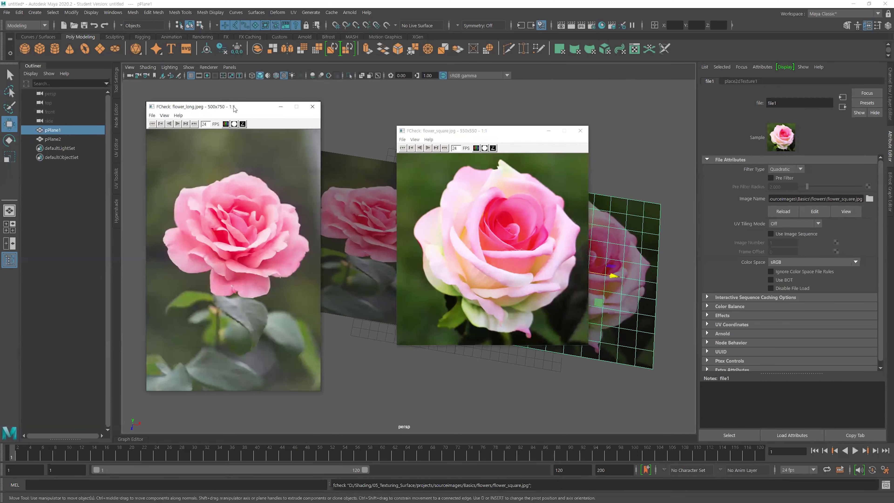
{"action": "left_click", "coordinate": [521, 136]}
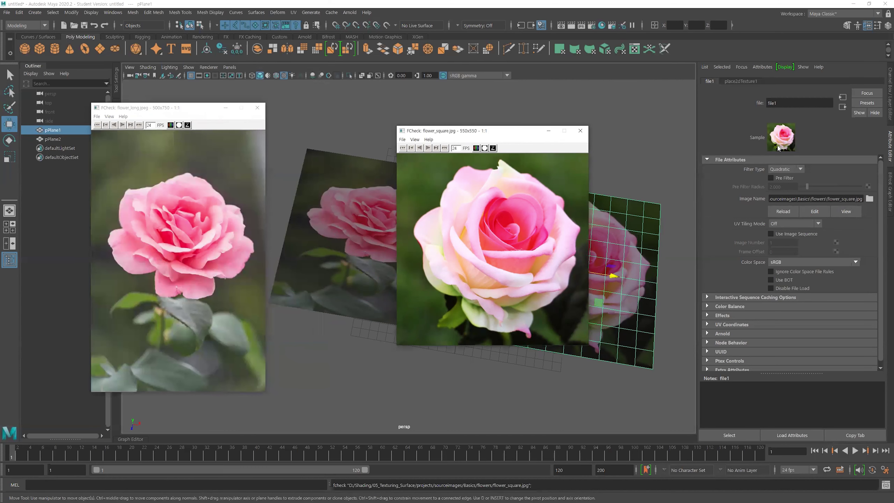
{"action": "left_click_drag", "start_coordinate": [778, 148], "coordinate": [730, 146]}
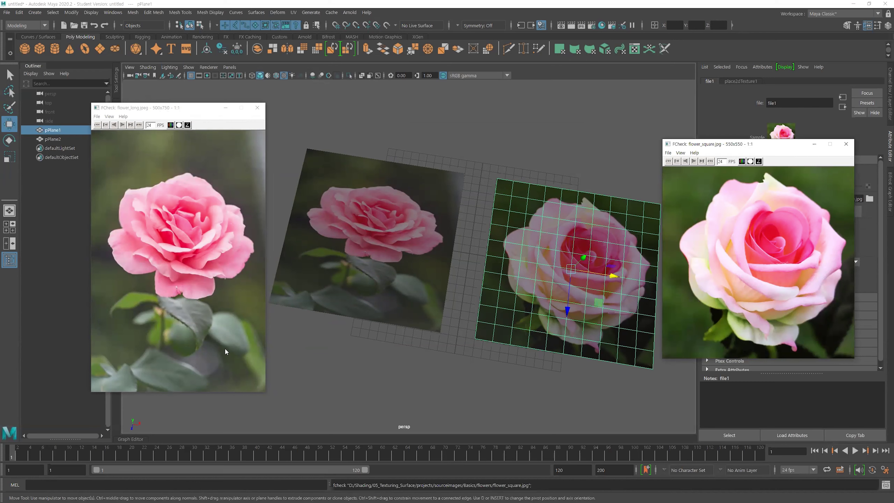
{"action": "left_click", "coordinate": [206, 108]}
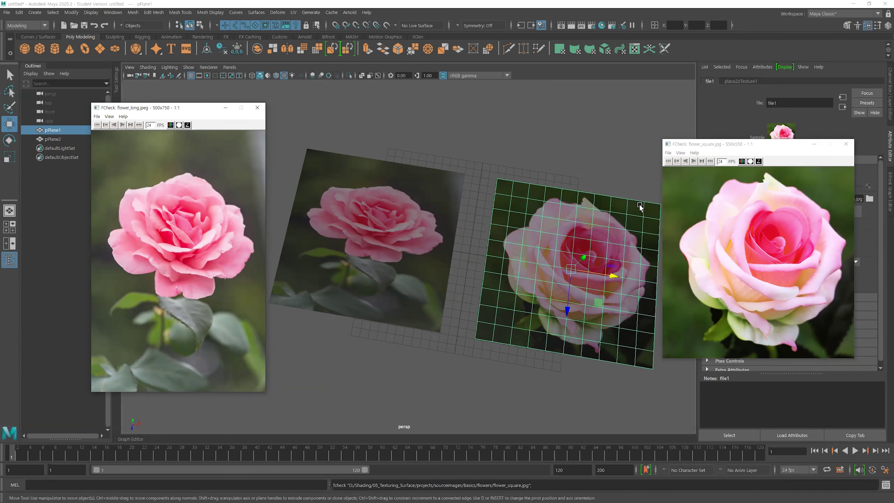
{"action": "left_click", "coordinate": [729, 436]}
{"action": "mouse_move", "coordinate": [549, 275]}
{"action": "left_mouse_down", "text": "alt"}
{"action": "mouse_move", "coordinate": [520, 295]}
{"action": "mouse_move", "coordinate": [529, 256]}
{"action": "mouse_move", "coordinate": [449, 200]}
{"action": "left_mouse_up", "text": "alt"}
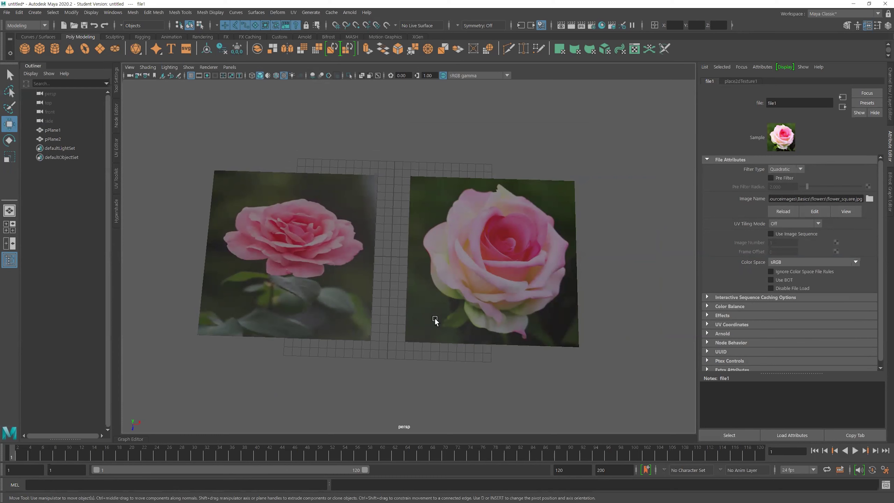
{"action": "mouse_move", "coordinate": [510, 318]}
{"action": "left_mouse_down", "text": "alt"}
{"action": "mouse_move", "coordinate": [508, 282]}
{"action": "mouse_move", "coordinate": [549, 305]}
{"action": "mouse_move", "coordinate": [505, 305]}
{"action": "left_mouse_up", "text": "alt"}
{"action": "left_click", "coordinate": [508, 282]}
{"action": "key", "text": "r"}
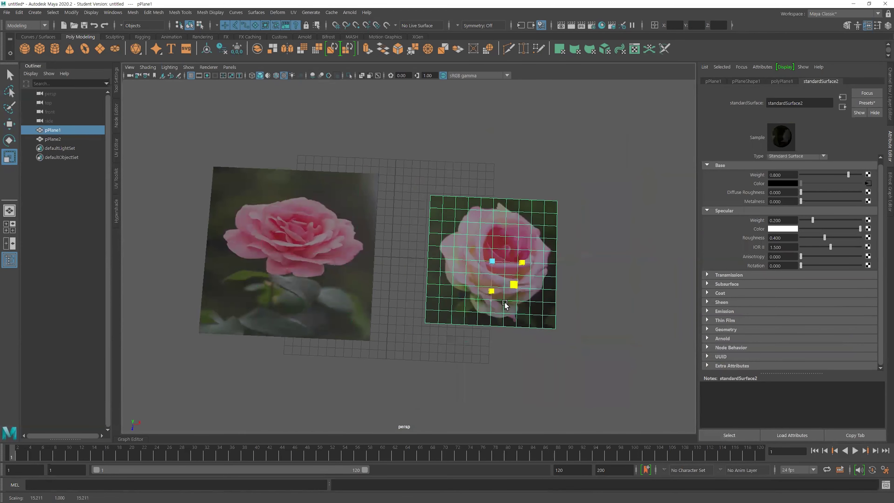
{"action": "mouse_move", "coordinate": [505, 305]}
{"action": "left_mouse_down"}
{"action": "mouse_move", "coordinate": [514, 282]}
{"action": "mouse_move", "coordinate": [497, 232]}
{"action": "left_mouse_up"}
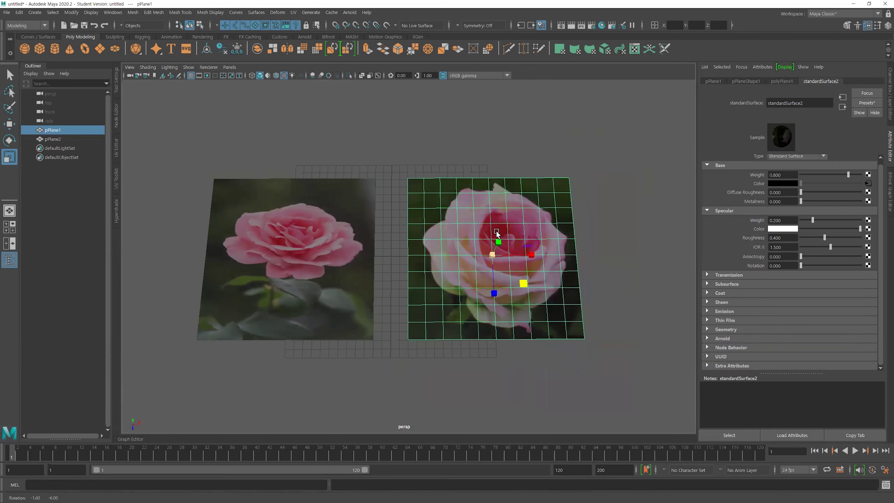
{"action": "middle_click_drag", "start_coordinate": [493, 254], "coordinate": [558, 240], "text": "alt"}
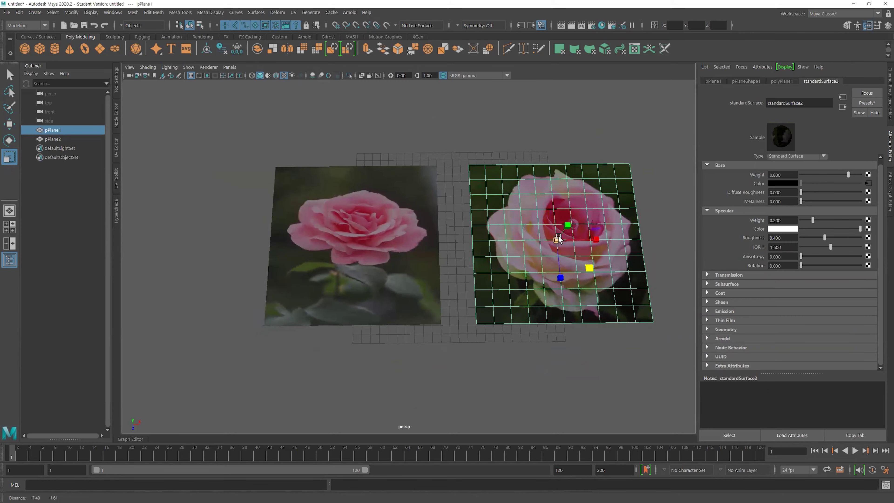
{"action": "left_click", "coordinate": [401, 267]}
{"action": "scroll", "coordinate": [436, 261], "scroll_direction": "up", "scroll_amount": 1}
{"action": "scroll", "coordinate": [409, 282], "scroll_direction": "up", "scroll_amount": 3}
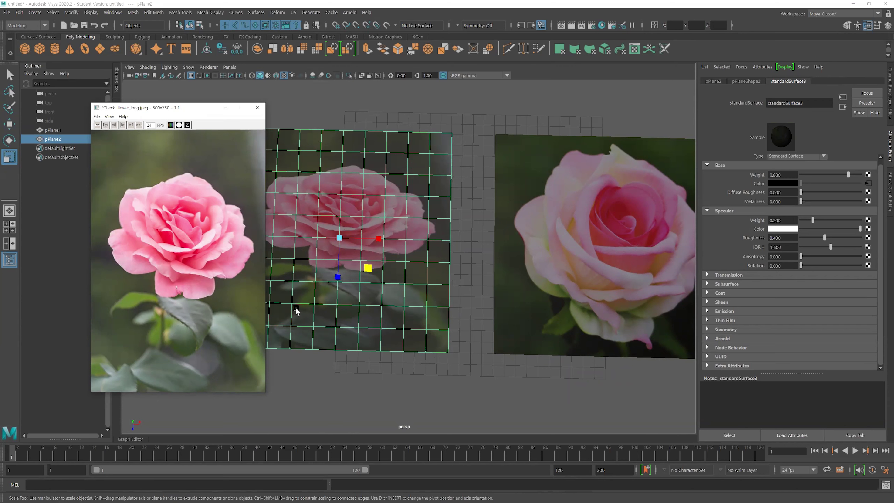
{"action": "left_click_drag", "start_coordinate": [370, 306], "coordinate": [352, 306], "text": "alt"}
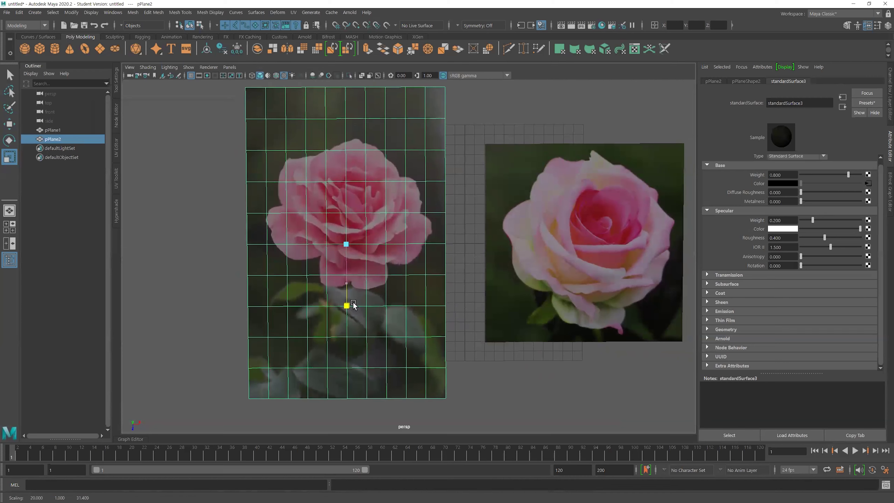
{"action": "left_click", "coordinate": [200, 240]}
{"action": "mouse_move", "coordinate": [272, 264]}
{"action": "left_mouse_down", "text": "alt"}
{"action": "mouse_move", "coordinate": [447, 313]}
{"action": "mouse_move", "coordinate": [474, 346]}
{"action": "mouse_move", "coordinate": [365, 322]}
{"action": "left_mouse_up", "text": "alt"}
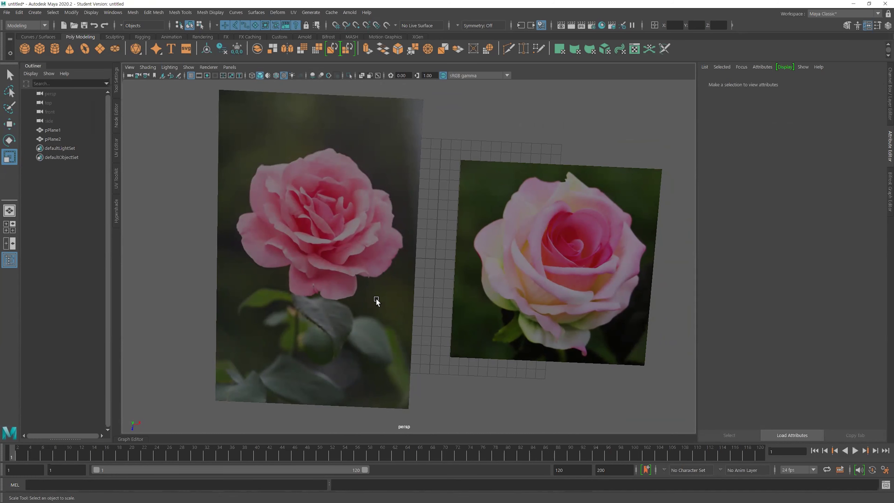
{"action": "left_click_drag", "start_coordinate": [429, 309], "coordinate": [430, 300], "text": "alt"}
{"action": "left_click_drag", "start_coordinate": [424, 332], "coordinate": [425, 325], "text": "alt"}
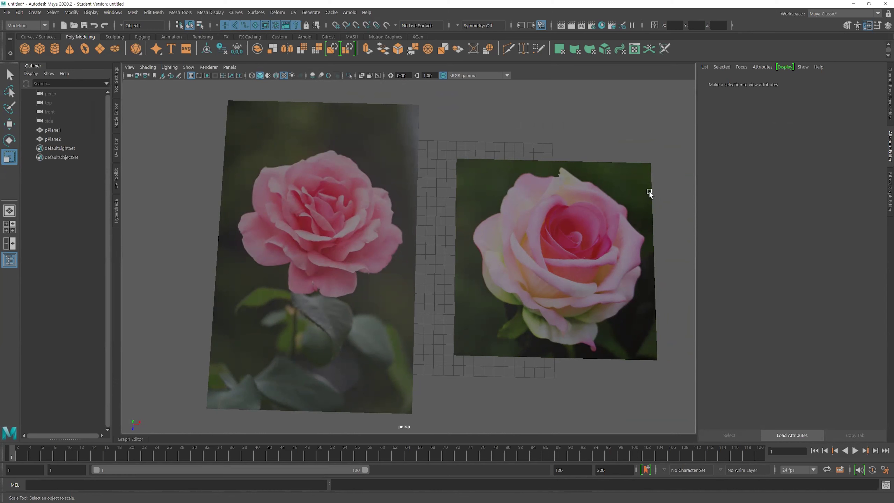
{"action": "key", "text": "ctrl+z"}
{"action": "key", "text": "ctrl+z"}
{"action": "key", "text": "ctrl+z"}
{"action": "key", "text": "ctrl+z"}
{"action": "left_click", "coordinate": [429, 258]}
{"action": "right_click_drag", "start_coordinate": [359, 213], "coordinate": [402, 218], "text": "alt"}
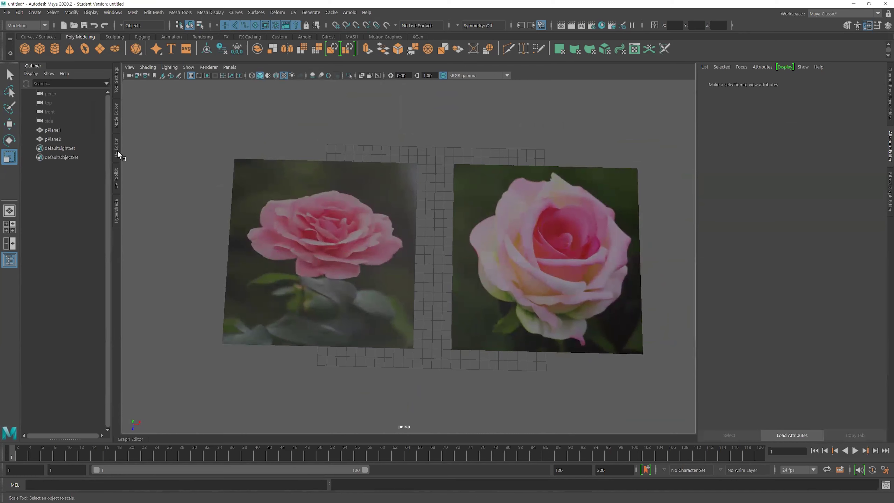
Select the right plane and flip between its file1 and place2dTexture1 tabs, ending on file1
{"action": "left_click", "coordinate": [589, 166]}
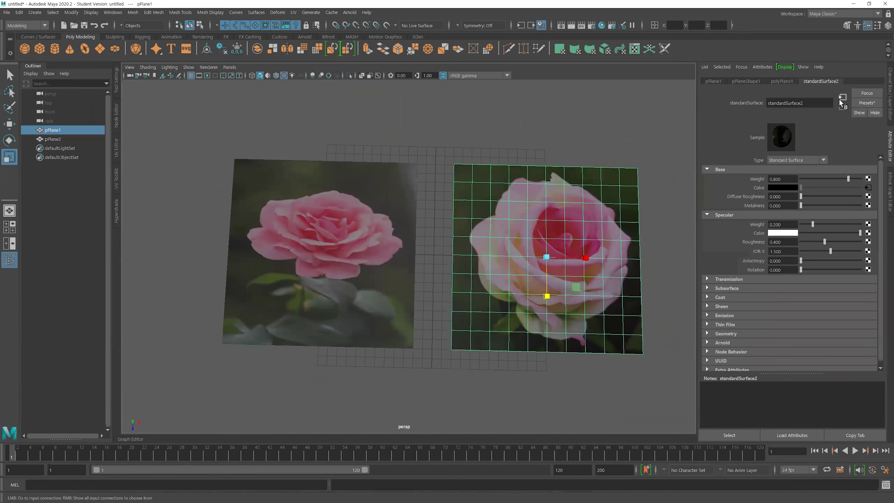
{"action": "left_click", "coordinate": [868, 187]}
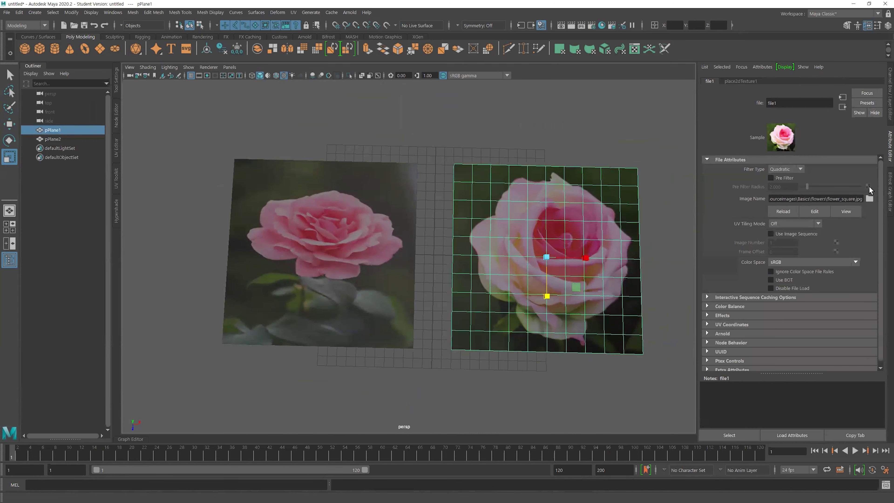
{"action": "left_click", "coordinate": [842, 107]}
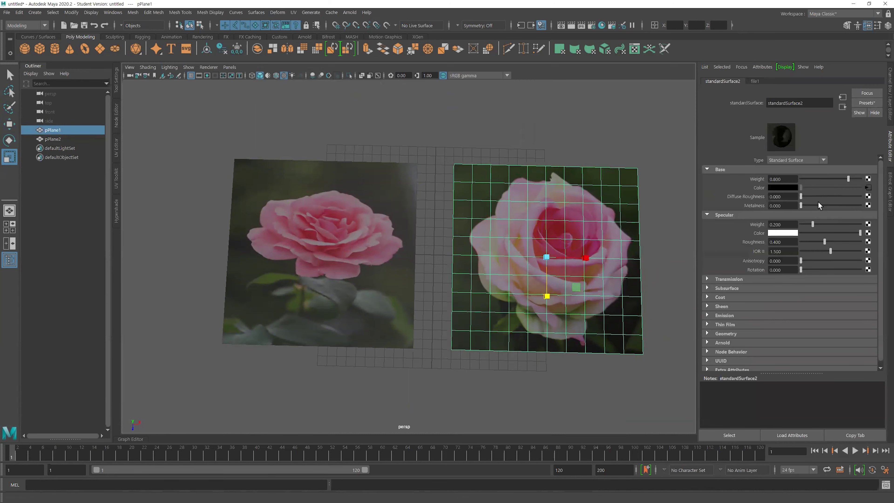
{"action": "left_click", "coordinate": [869, 188]}
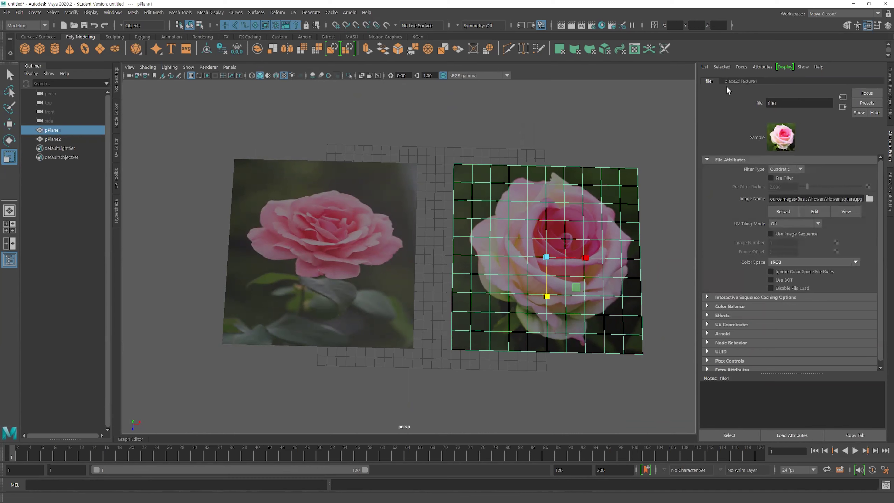
{"action": "left_click", "coordinate": [739, 81]}
{"action": "left_click", "coordinate": [712, 81]}
{"action": "left_click", "coordinate": [711, 81]}
{"action": "left_click", "coordinate": [738, 81]}
{"action": "left_click", "coordinate": [711, 83]}
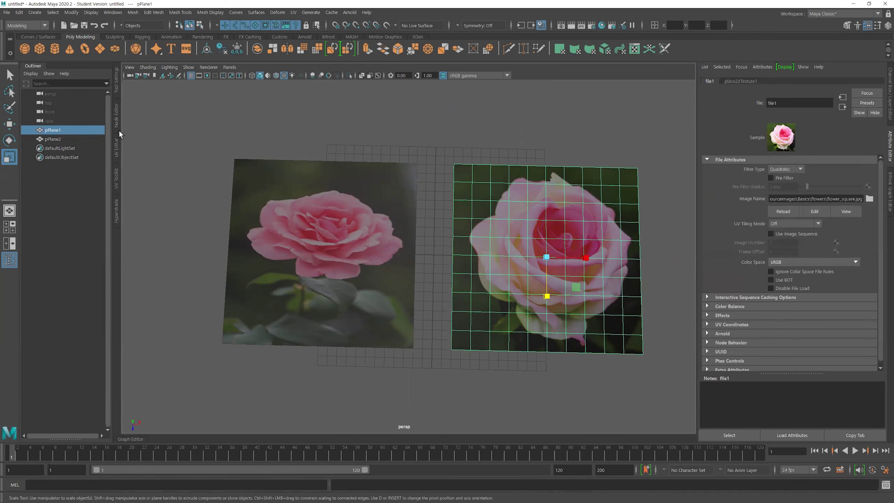
Graph file1's input connections in the Node Editor and expand both nodes' attributes
{"action": "left_click", "coordinate": [115, 111]}
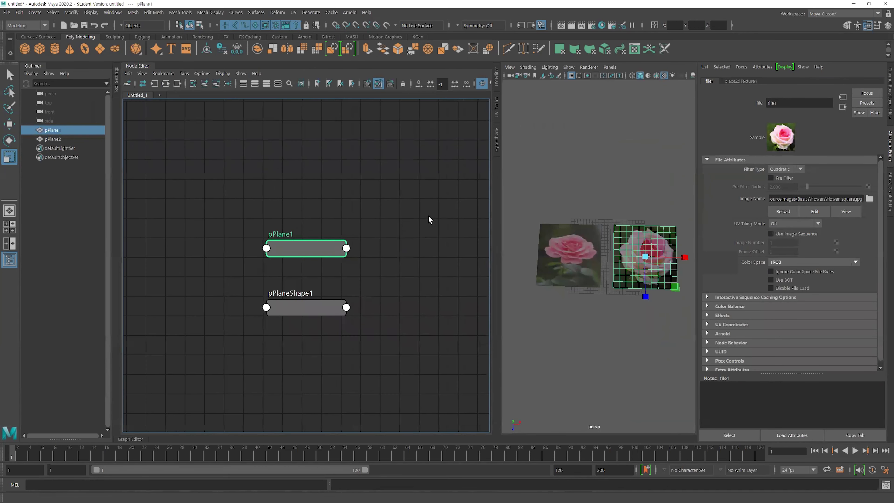
{"action": "left_click", "coordinate": [729, 435]}
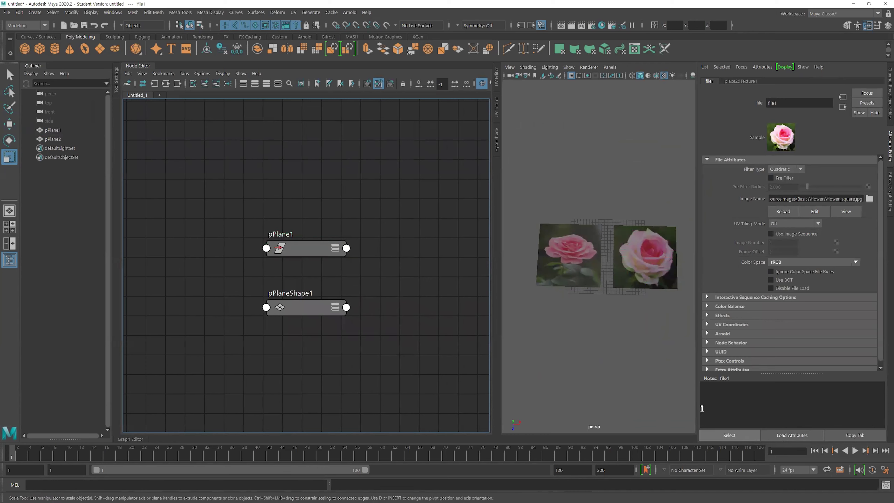
{"action": "left_click", "coordinate": [154, 87]}
{"action": "mouse_move", "coordinate": [300, 212]}
{"action": "middle_mouse_down"}
{"action": "mouse_move", "coordinate": [292, 145]}
{"action": "mouse_move", "coordinate": [323, 148]}
{"action": "mouse_move", "coordinate": [333, 169]}
{"action": "middle_mouse_up"}
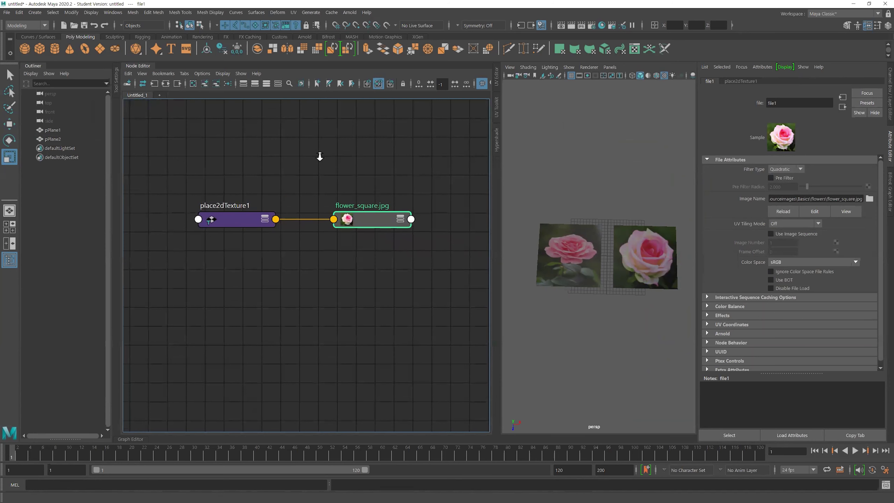
{"action": "scroll", "coordinate": [336, 159], "scroll_direction": "up", "scroll_amount": 2}
{"action": "left_click", "coordinate": [213, 230]}
{"action": "left_click", "coordinate": [389, 235]}
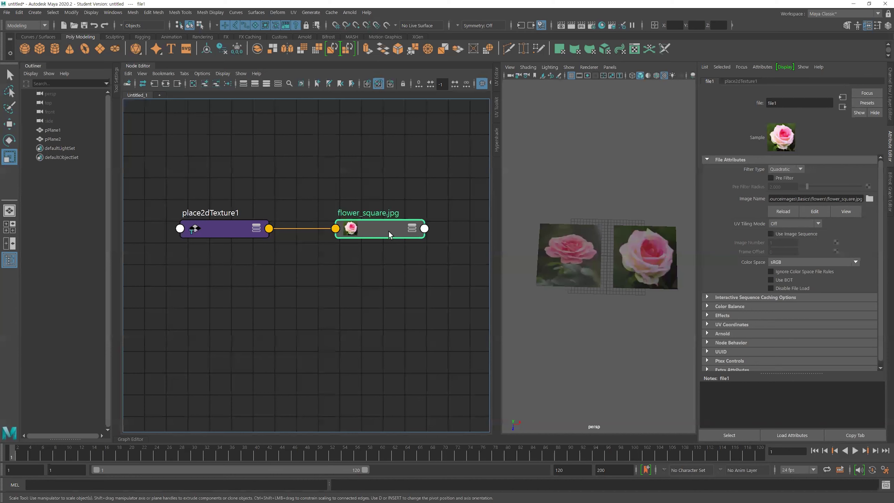
{"action": "key", "text": "3"}
{"action": "left_click", "coordinate": [234, 234]}
{"action": "key", "text": "3"}
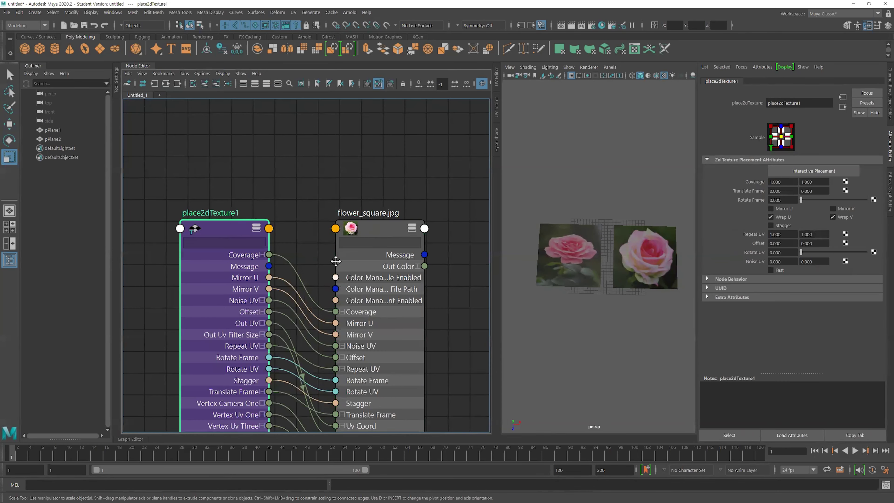
{"action": "scroll", "coordinate": [307, 212], "scroll_direction": "down", "scroll_amount": 3}
Rearrange the place2dTexture1 and flower_square.jpg nodes in the graph
{"action": "mouse_move", "coordinate": [242, 194]}
{"action": "left_mouse_down"}
{"action": "mouse_move", "coordinate": [196, 207]}
{"action": "mouse_move", "coordinate": [196, 186]}
{"action": "mouse_move", "coordinate": [207, 223]}
{"action": "left_mouse_up"}
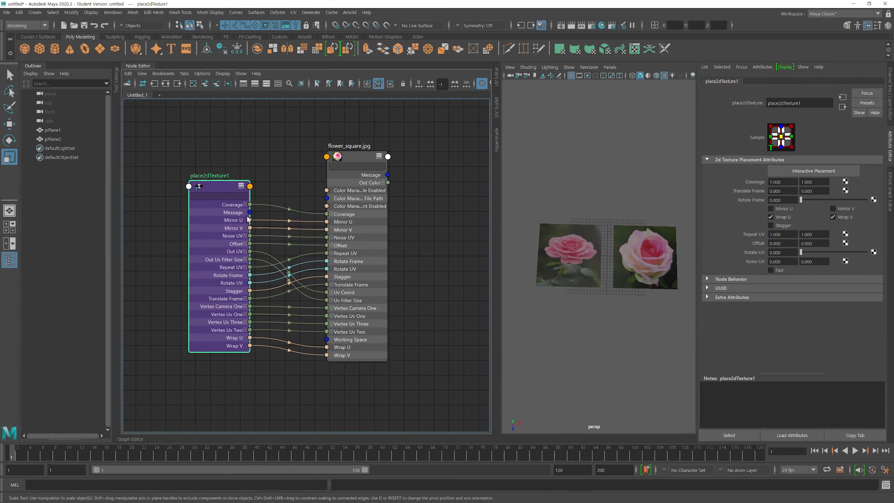
{"action": "left_click_drag", "start_coordinate": [213, 187], "coordinate": [206, 205]}
{"action": "left_click_drag", "start_coordinate": [353, 163], "coordinate": [309, 156]}
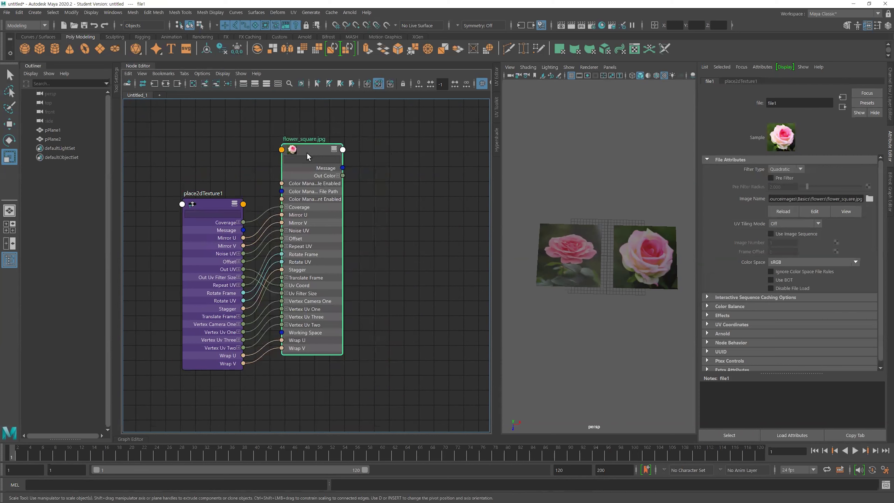
{"action": "left_click", "coordinate": [216, 207]}
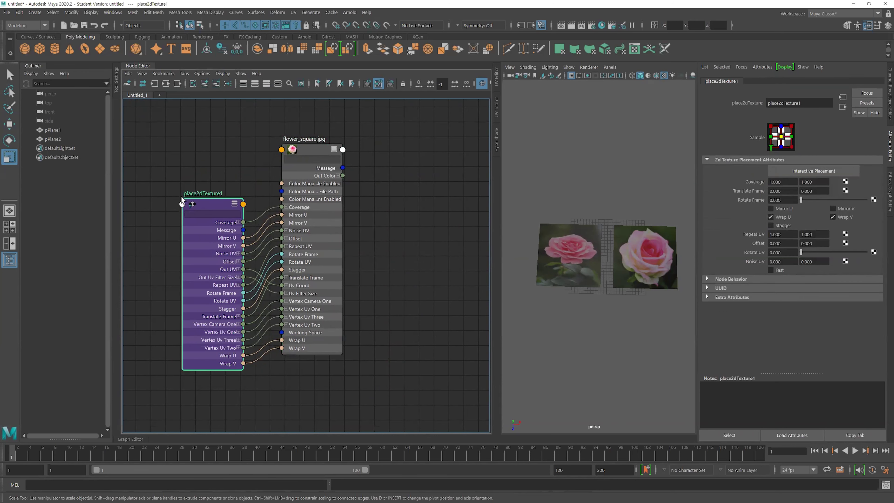
{"action": "mouse_move", "coordinate": [208, 205]}
{"action": "left_mouse_down"}
{"action": "mouse_move", "coordinate": [191, 202]}
{"action": "mouse_move", "coordinate": [216, 200]}
{"action": "left_mouse_up"}
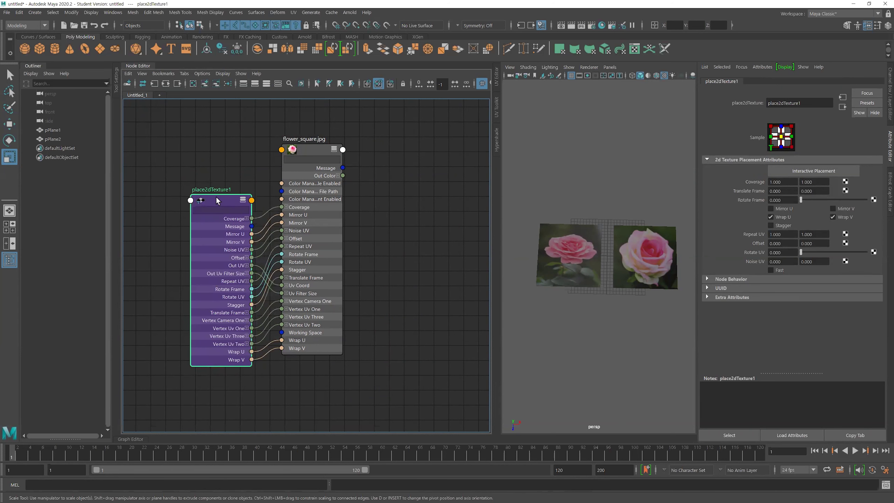
{"action": "left_click", "coordinate": [310, 153]}
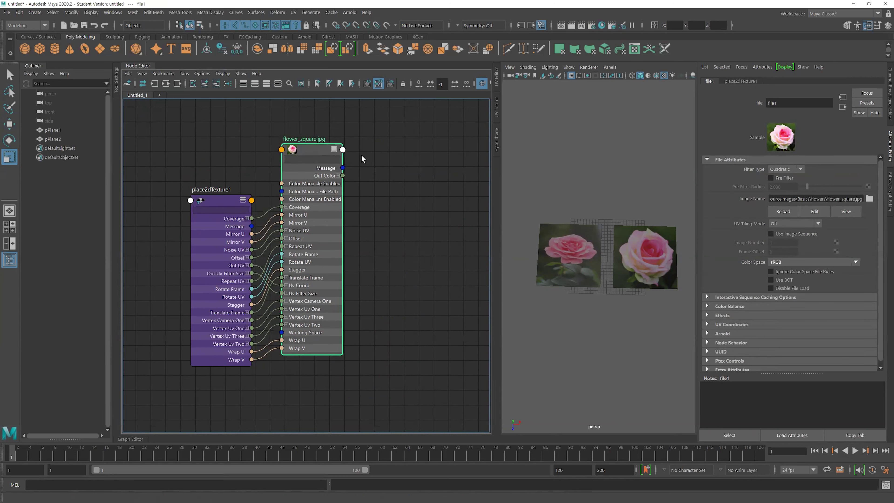
{"action": "left_click", "coordinate": [214, 200]}
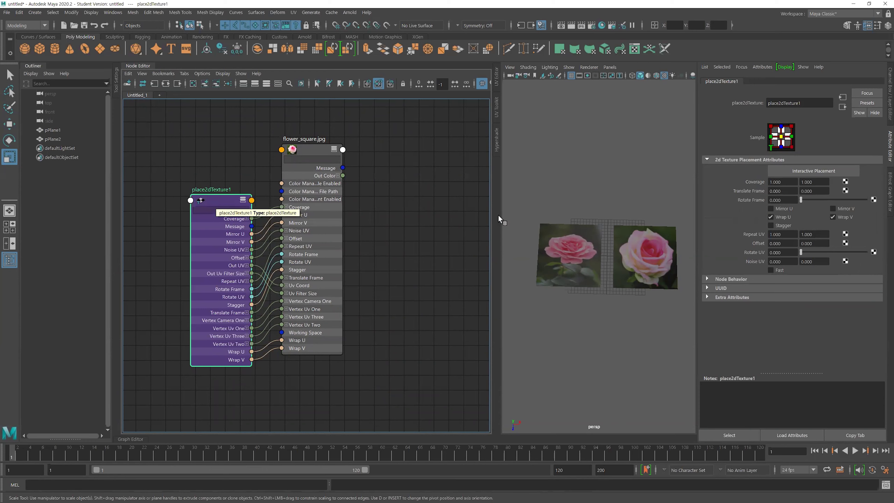
Widen the persp view and tuck place2dTexture1 right beside flower_square.jpg
{"action": "left_click_drag", "start_coordinate": [494, 231], "coordinate": [372, 232]}
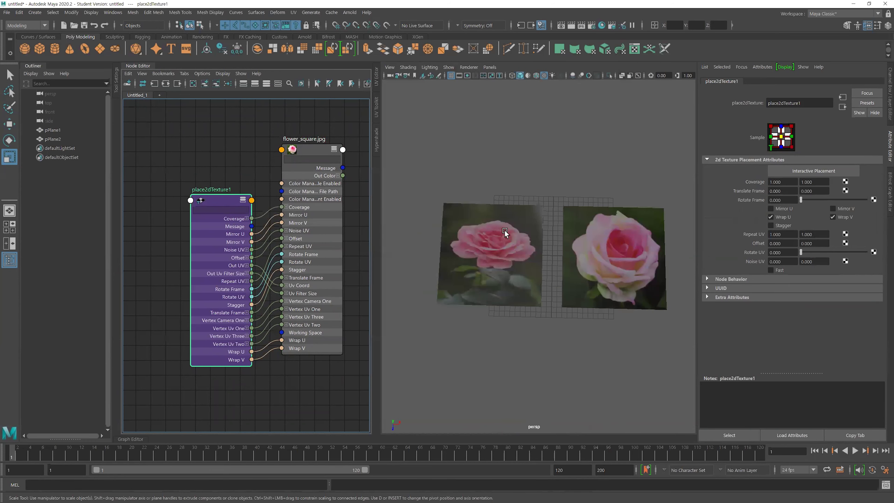
{"action": "scroll", "coordinate": [505, 232], "scroll_direction": "up", "scroll_amount": 2}
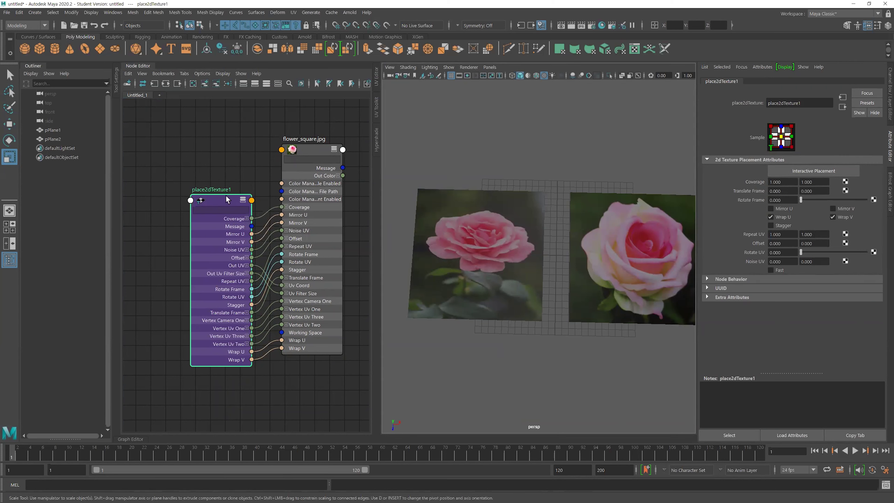
{"action": "middle_click_drag", "start_coordinate": [211, 168], "coordinate": [186, 174]}
{"action": "mouse_move", "coordinate": [190, 205]}
{"action": "left_mouse_down"}
{"action": "mouse_move", "coordinate": [187, 188]}
{"action": "mouse_move", "coordinate": [192, 223]}
{"action": "left_mouse_up"}
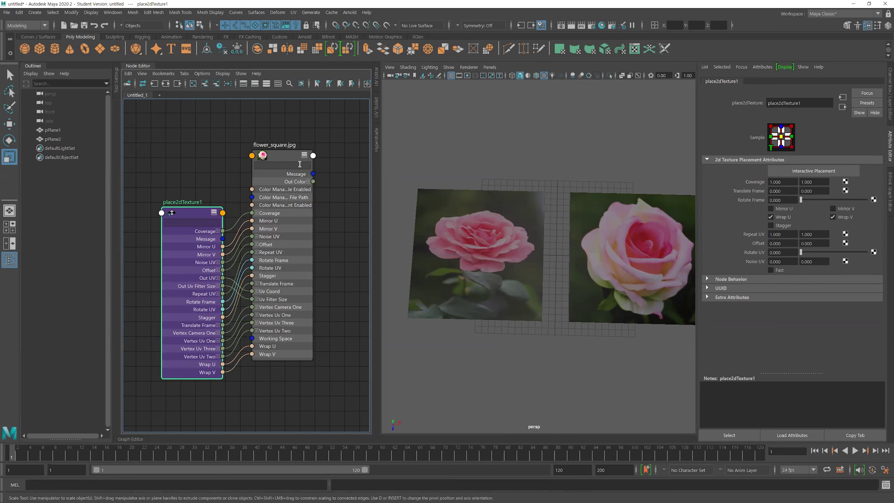
{"action": "middle_click_drag", "start_coordinate": [194, 183], "coordinate": [169, 201], "text": "alt"}
{"action": "left_click", "coordinate": [248, 179]}
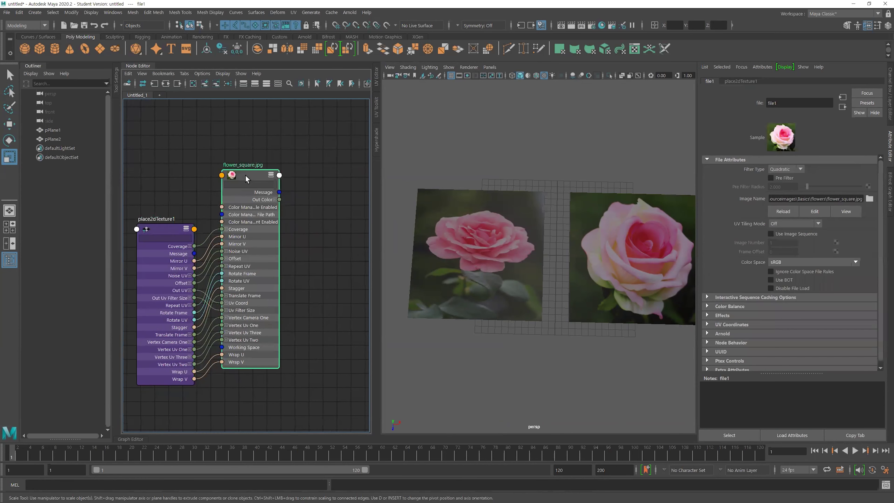
Add standardSurface2 to the node graph and expand it to show the Base Color connection
{"action": "left_click", "coordinate": [177, 83]}
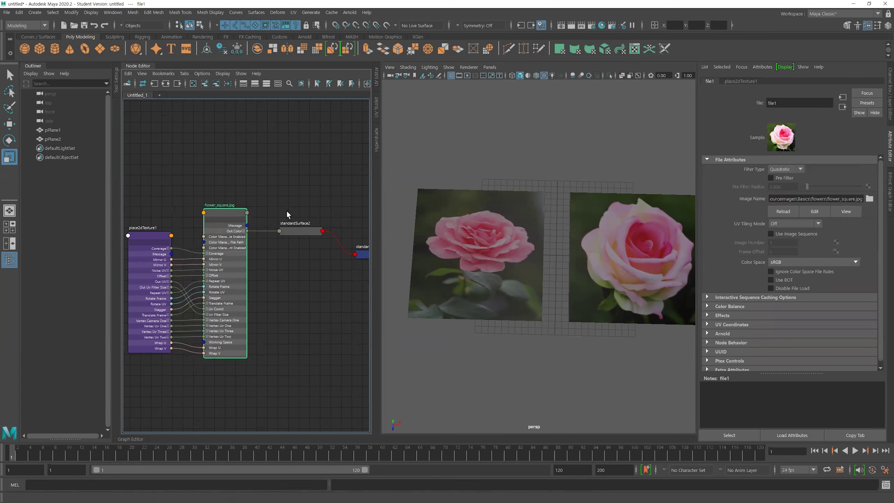
{"action": "mouse_move", "coordinate": [304, 240]}
{"action": "left_mouse_down"}
{"action": "mouse_move", "coordinate": [303, 217]}
{"action": "mouse_move", "coordinate": [290, 212]}
{"action": "left_mouse_up"}
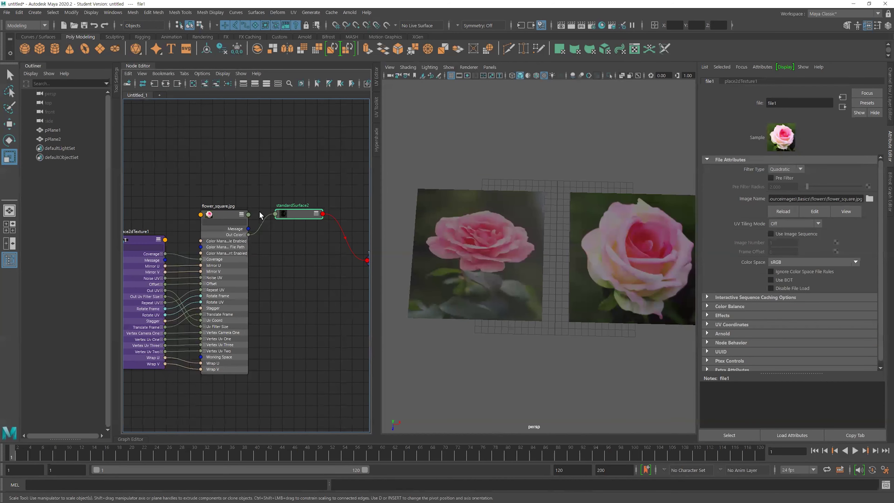
{"action": "key", "text": "2"}
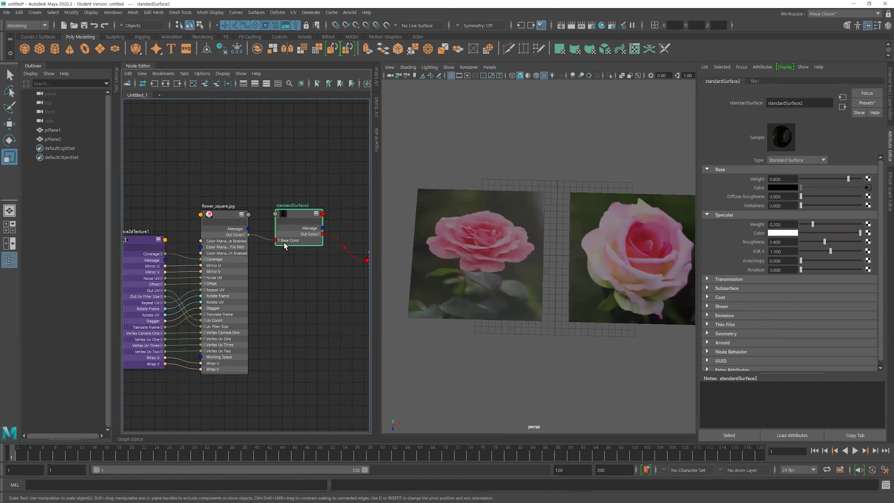
{"action": "left_click", "coordinate": [225, 214]}
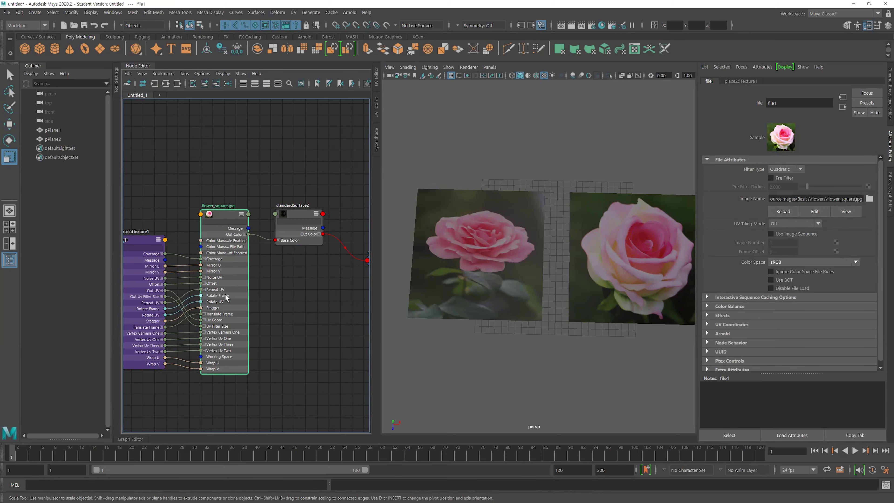
{"action": "middle_click_drag", "start_coordinate": [227, 298], "coordinate": [251, 291]}
{"action": "left_click", "coordinate": [164, 356]}
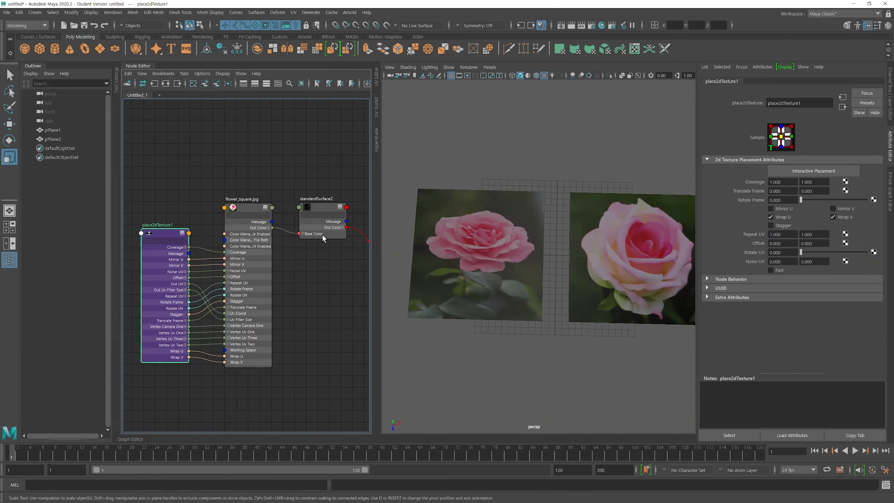
Close the Node Editor and select the right rose plane, pPlane1
{"action": "left_click", "coordinate": [140, 67]}
{"action": "scroll", "coordinate": [465, 260], "scroll_direction": "down", "scroll_amount": 2}
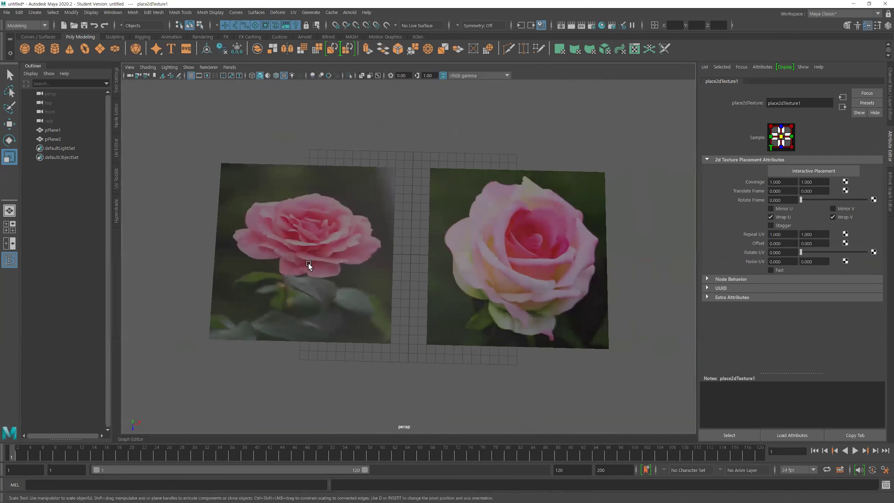
{"action": "left_click", "coordinate": [310, 263]}
{"action": "middle_click_drag", "start_coordinate": [549, 293], "coordinate": [473, 266], "text": "alt"}
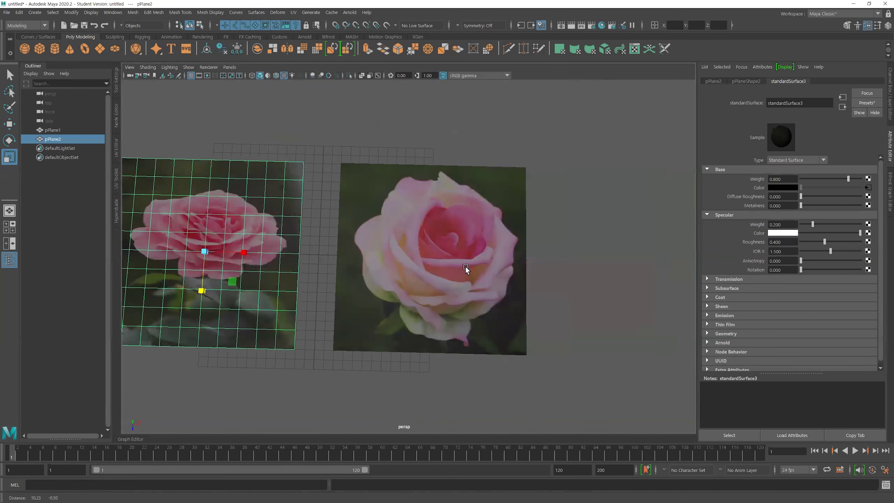
{"action": "left_click", "coordinate": [473, 265]}
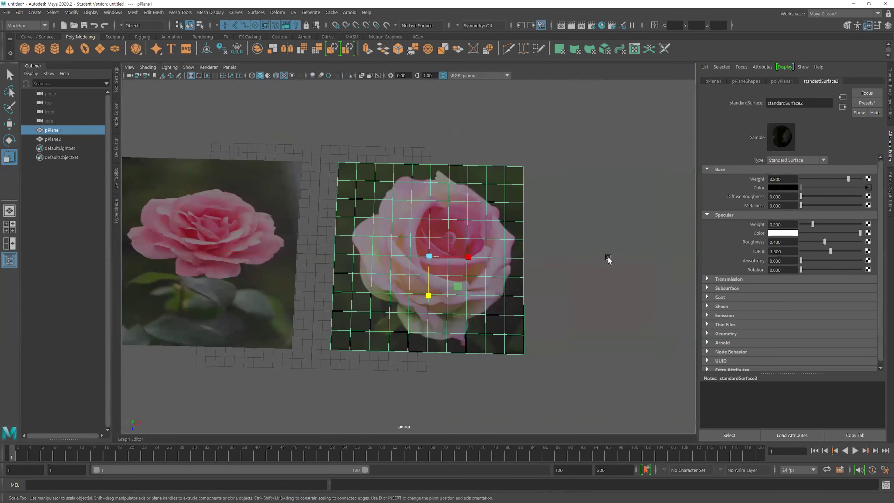
Show place2dTexture1's placement attributes and click into the Coverage field
{"action": "left_click", "coordinate": [868, 188]}
{"action": "left_click", "coordinate": [741, 80]}
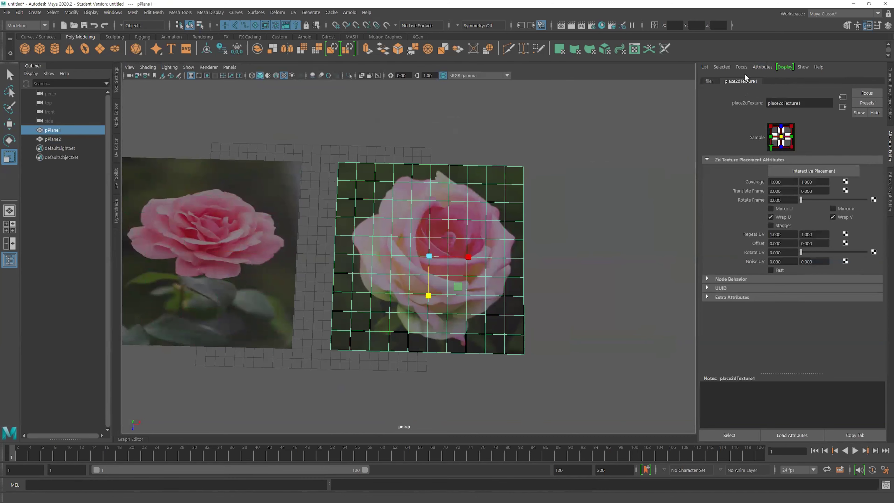
{"action": "left_click", "coordinate": [739, 437]}
{"action": "mouse_move", "coordinate": [574, 282]}
{"action": "right_mouse_down", "text": "alt"}
{"action": "mouse_move", "coordinate": [623, 290]}
{"action": "mouse_move", "coordinate": [617, 282]}
{"action": "right_mouse_up", "text": "alt"}
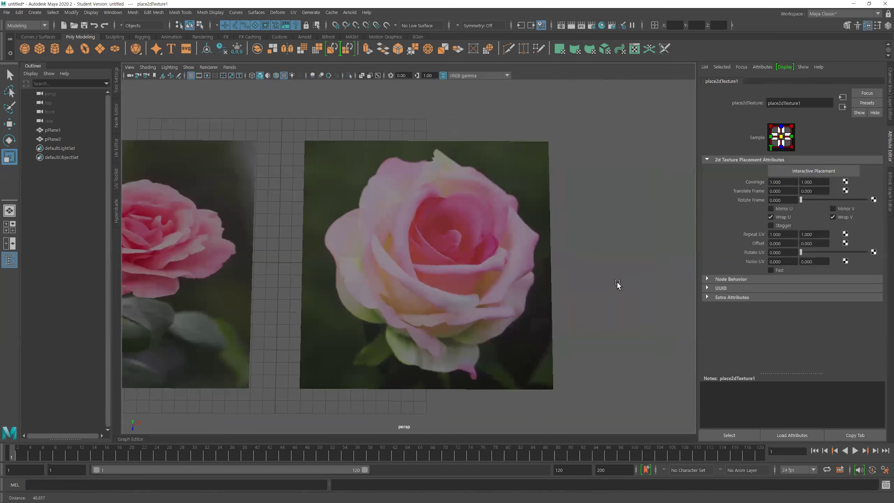
{"action": "left_click", "coordinate": [787, 183]}
{"action": "left_click", "coordinate": [811, 182]}
{"action": "left_click", "coordinate": [783, 182]}
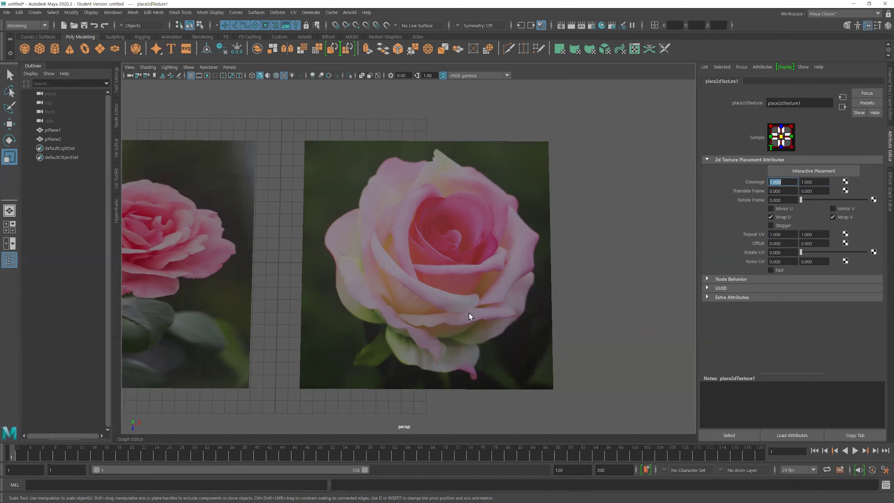
{"action": "scroll", "coordinate": [469, 313], "scroll_direction": "down", "scroll_amount": 2}
{"action": "scroll", "coordinate": [420, 300], "scroll_direction": "down", "scroll_amount": 2}
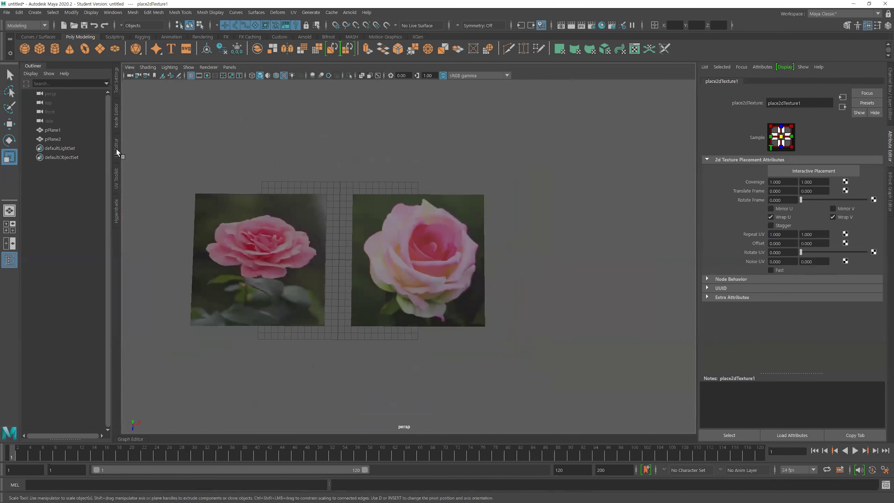
{"action": "left_click", "coordinate": [116, 149]}
{"action": "left_click", "coordinate": [541, 259]}
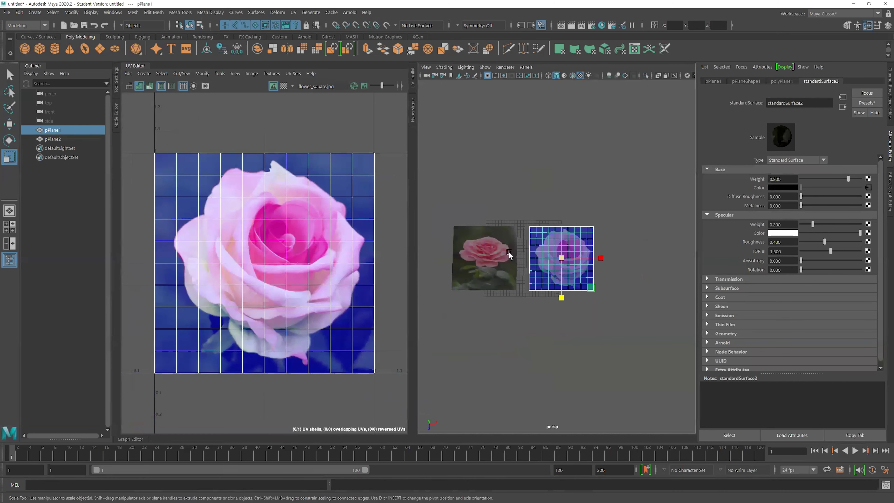
{"action": "scroll", "coordinate": [563, 255], "scroll_direction": "up", "scroll_amount": 2}
{"action": "scroll", "coordinate": [564, 255], "scroll_direction": "up", "scroll_amount": 2}
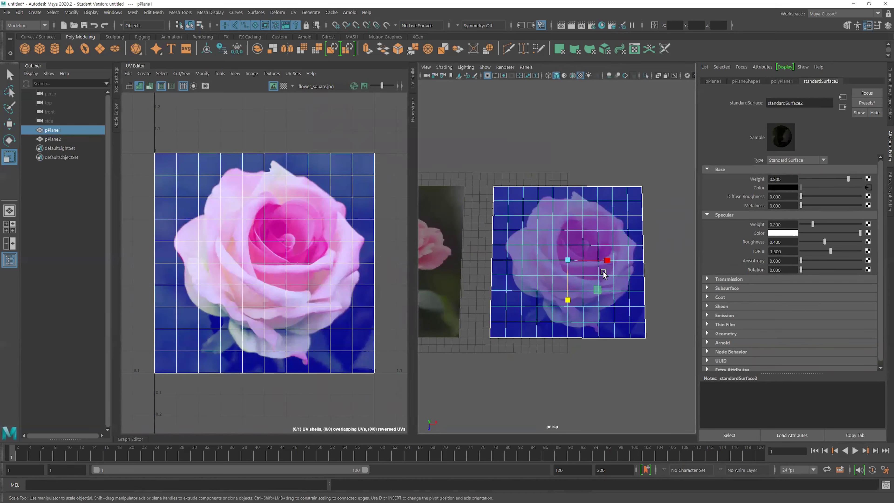
{"action": "left_click_drag", "start_coordinate": [615, 314], "coordinate": [619, 261], "text": "alt"}
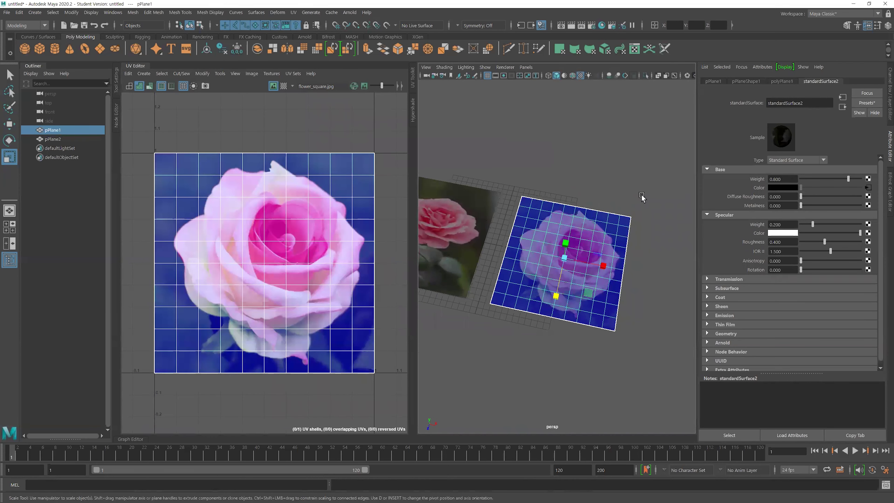
{"action": "left_click_drag", "start_coordinate": [547, 285], "coordinate": [562, 285], "text": "alt"}
{"action": "left_click_drag", "start_coordinate": [584, 288], "coordinate": [591, 286]}
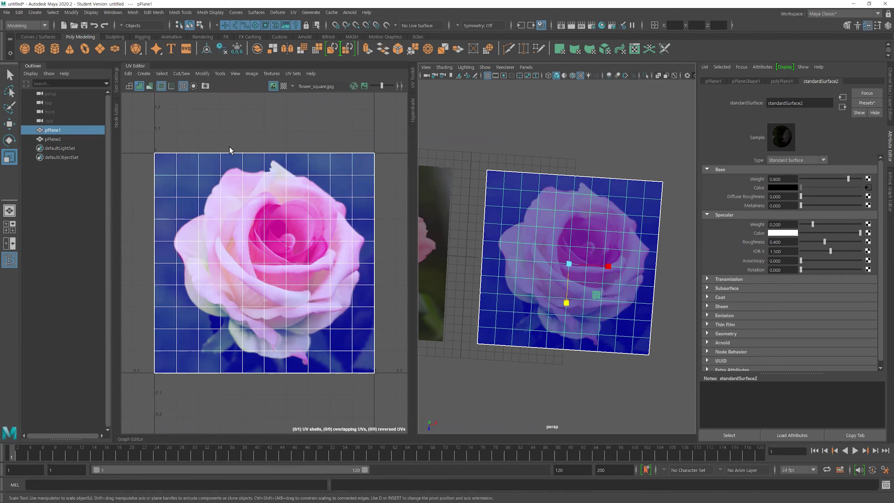
{"action": "left_click", "coordinate": [135, 66]}
{"action": "key", "text": "f"}
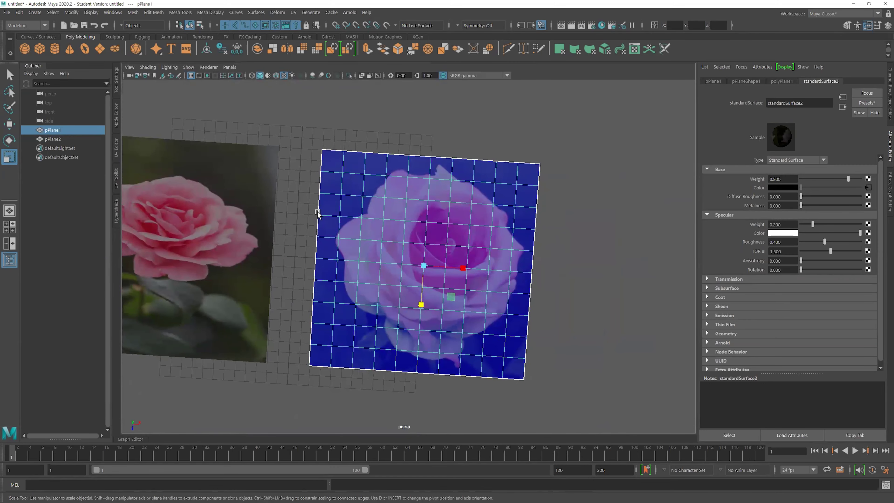
Tumble above the plane and show place2dTexture1's settings with Coverage 1.000 by 1.000
{"action": "left_click_drag", "start_coordinate": [389, 277], "coordinate": [538, 171], "text": "alt"}
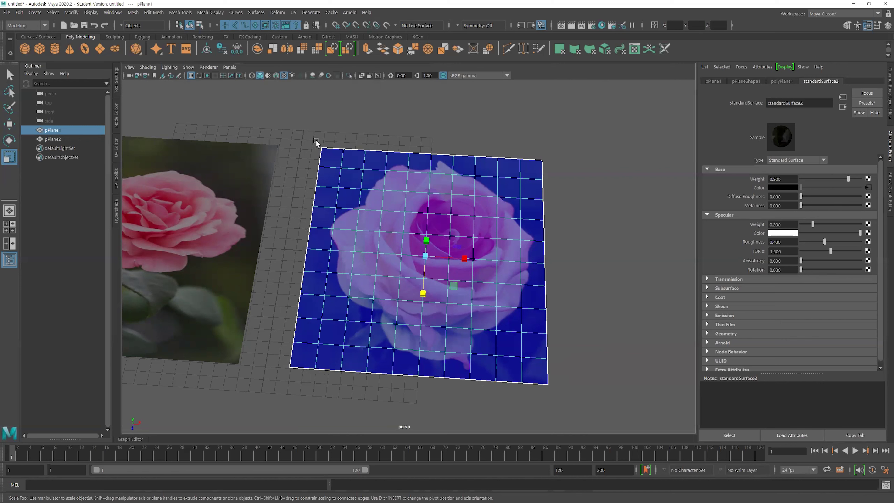
{"action": "left_click", "coordinate": [869, 188]}
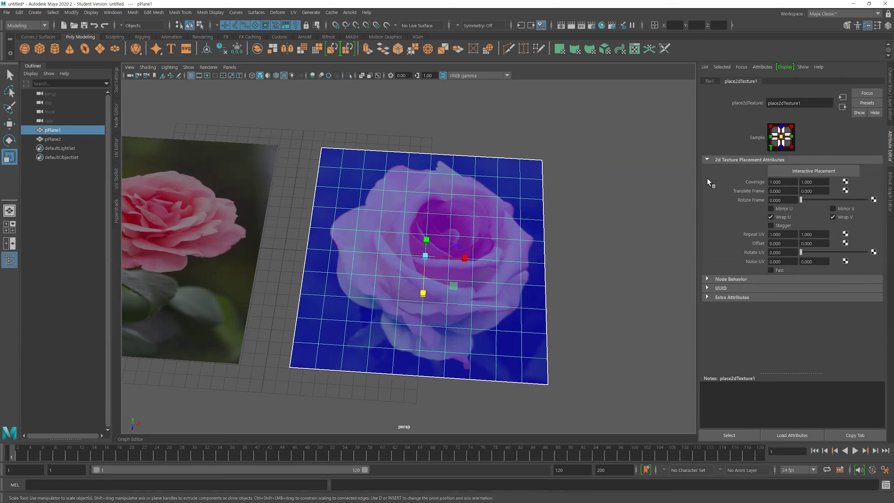
Set place2dTexture1 Coverage to 0.5 by 0.5, shrinking the rose into one quarter
{"action": "double_click", "coordinate": [787, 182]}
{"action": "double_click", "coordinate": [816, 181]}
{"action": "double_click", "coordinate": [783, 182]}
{"action": "type", "text": "0.500"}
{"action": "key", "text": "Return"}
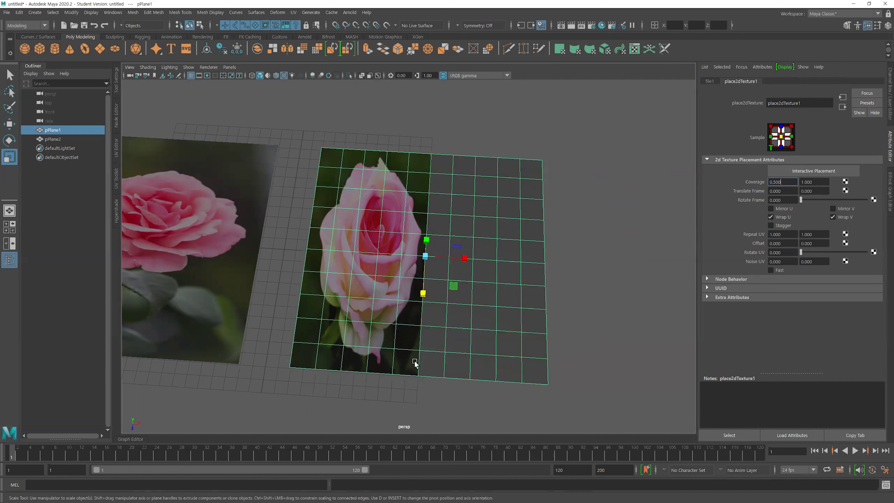
{"action": "left_click", "coordinate": [820, 182]}
{"action": "type", "text": "0.5"}
{"action": "key", "text": "Return"}
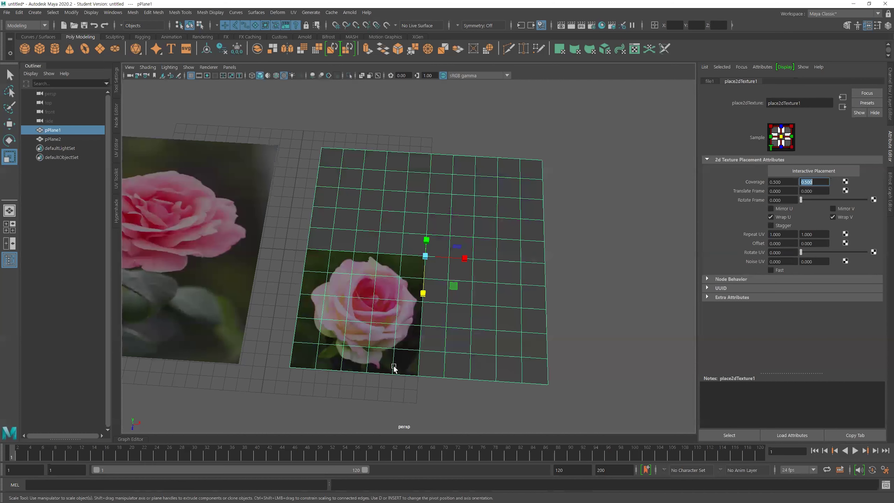
Select the placement node and try a 0.1 Translate Frame U, sliding the rose right
{"action": "left_click", "coordinate": [742, 440]}
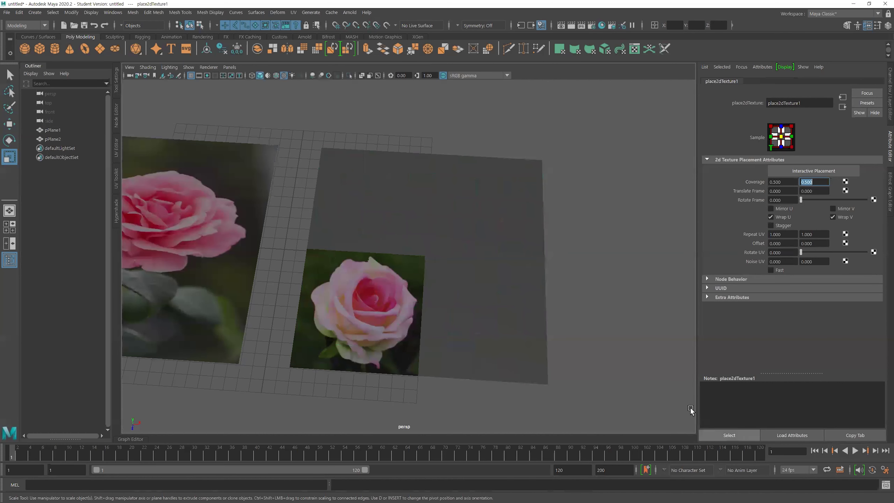
{"action": "middle_click_drag", "start_coordinate": [691, 407], "coordinate": [576, 286], "text": "alt"}
{"action": "left_click_drag", "start_coordinate": [574, 285], "coordinate": [576, 283], "text": "alt"}
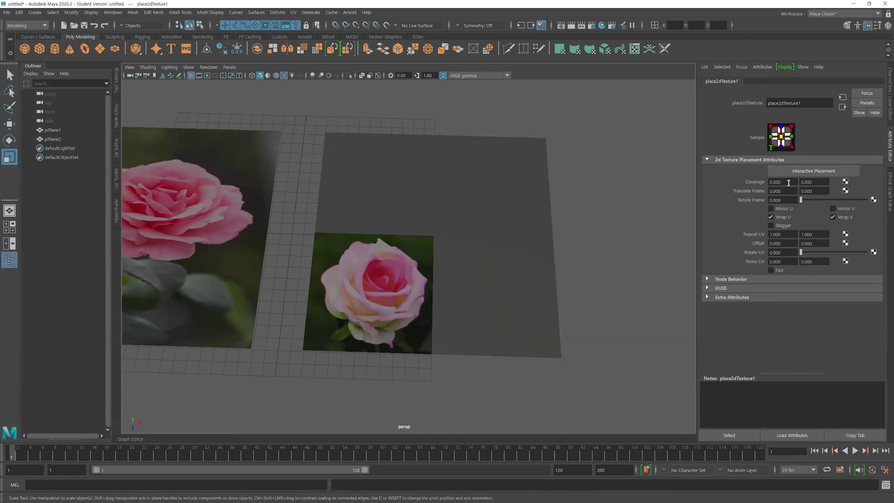
{"action": "left_click", "coordinate": [789, 190]}
{"action": "type", "text": "1"}
{"action": "key", "text": "Return"}
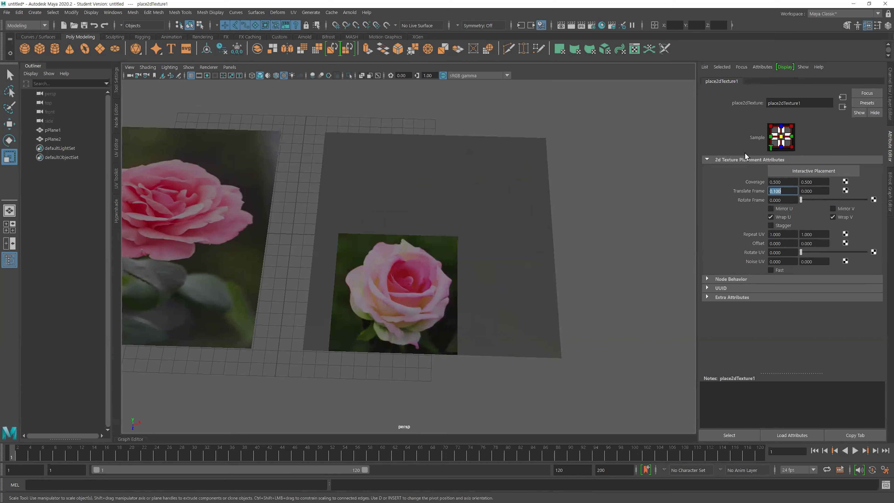
{"action": "mouse_move", "coordinate": [775, 191]}
{"action": "left_mouse_down", "text": "ctrl"}
{"action": "mouse_move", "coordinate": [822, 196]}
{"action": "mouse_move", "coordinate": [812, 200]}
{"action": "left_mouse_up", "text": "ctrl"}
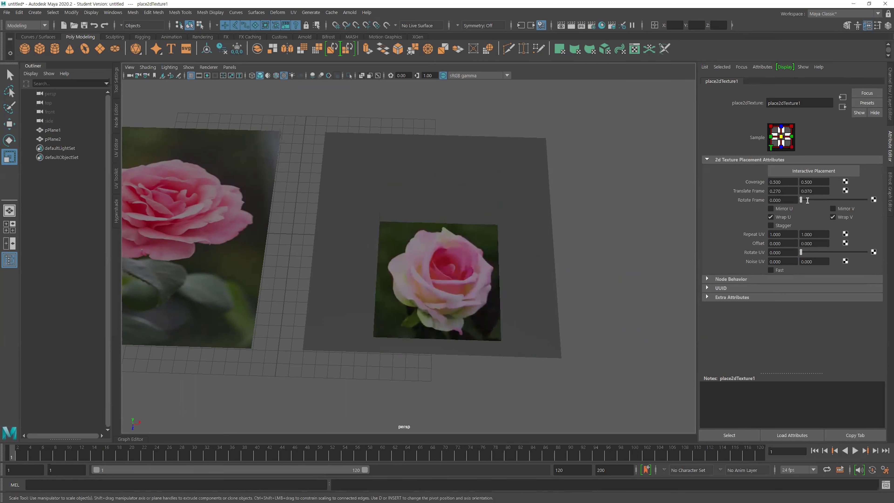
Set Translate Frame U and V to 0.25 each, centring the half-size rose
{"action": "double_click", "coordinate": [791, 182]}
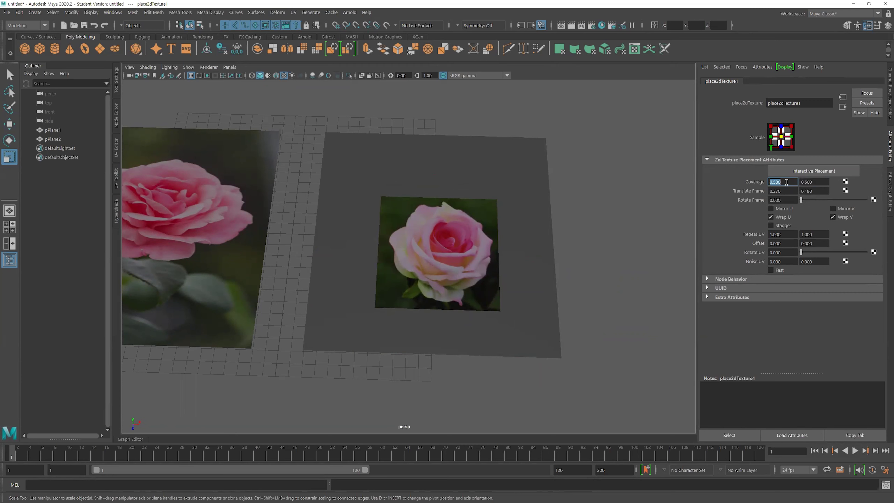
{"action": "left_click", "coordinate": [824, 181]}
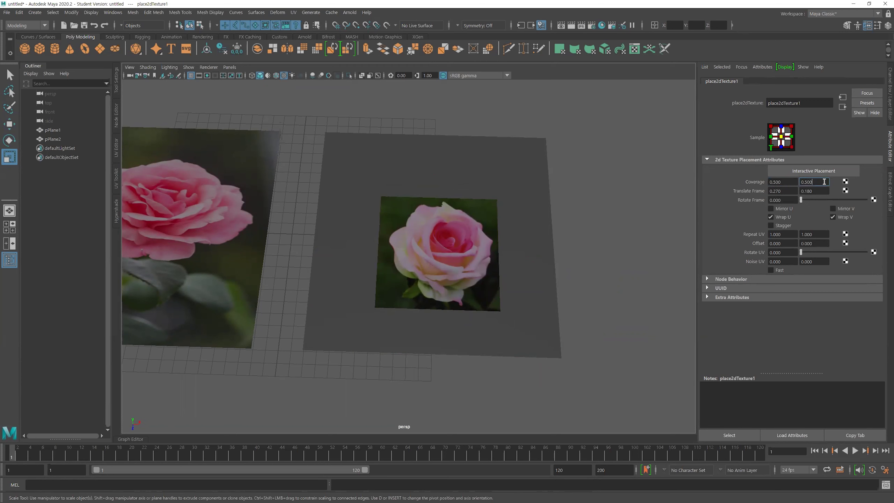
{"action": "double_click", "coordinate": [791, 191]}
{"action": "double_click", "coordinate": [809, 191]}
{"action": "left_click_drag", "start_coordinate": [786, 191], "coordinate": [792, 190], "text": "ctrl"}
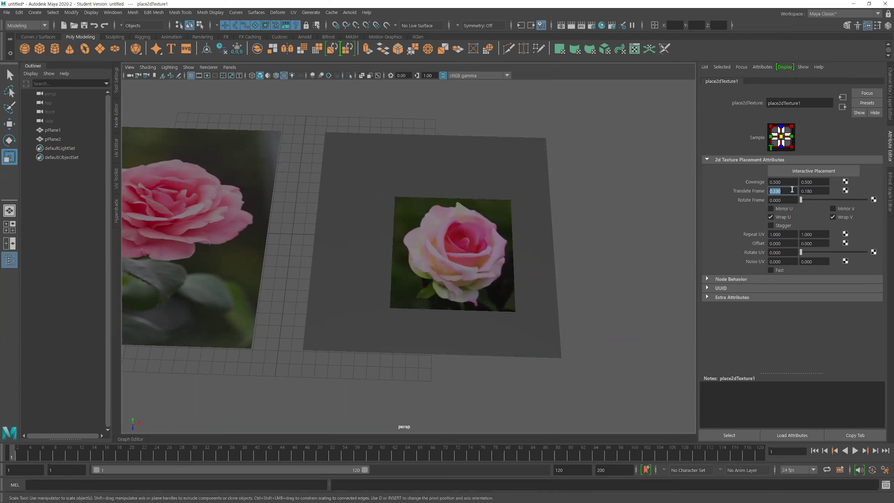
{"action": "type", "text": "5"}
{"action": "key", "text": "Return"}
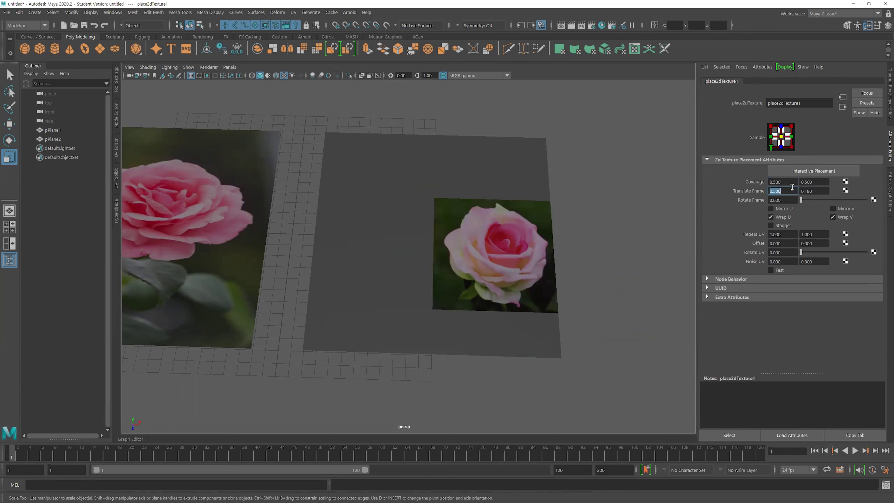
{"action": "left_click", "coordinate": [791, 188]}
{"action": "type", "text": "5"}
{"action": "key", "text": "Return"}
{"action": "key", "text": "Tab"}
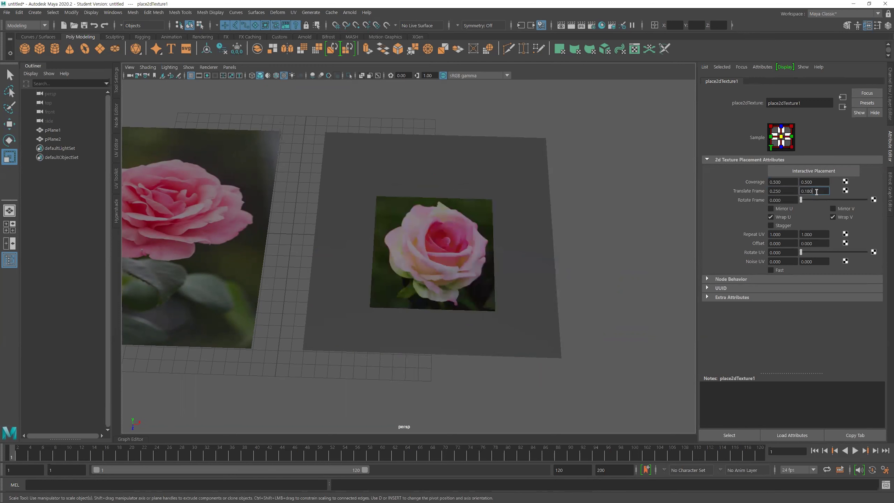
{"action": "type", "text": "0.25"}
{"action": "key", "text": "Return"}
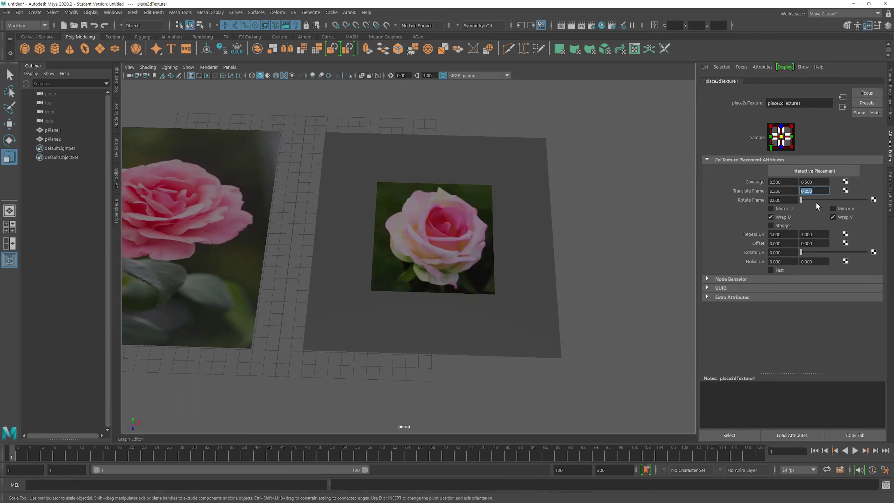
{"action": "left_click_drag", "start_coordinate": [524, 241], "coordinate": [490, 277], "text": "alt"}
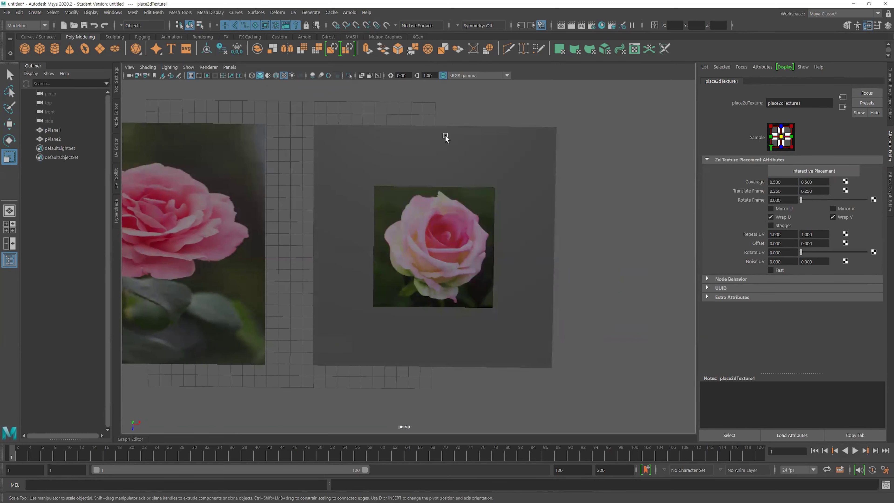
Try Rotate Frame on the rose texture, including 180 degrees, then return it to 0
{"action": "mouse_move", "coordinate": [373, 166]}
{"action": "left_mouse_down", "text": "alt"}
{"action": "mouse_move", "coordinate": [384, 300]}
{"action": "mouse_move", "coordinate": [372, 304]}
{"action": "mouse_move", "coordinate": [449, 152]}
{"action": "left_mouse_up", "text": "alt"}
{"action": "mouse_move", "coordinate": [551, 306]}
{"action": "left_mouse_down", "text": "alt"}
{"action": "mouse_move", "coordinate": [528, 308]}
{"action": "mouse_move", "coordinate": [529, 301]}
{"action": "mouse_move", "coordinate": [563, 310]}
{"action": "left_mouse_up", "text": "alt"}
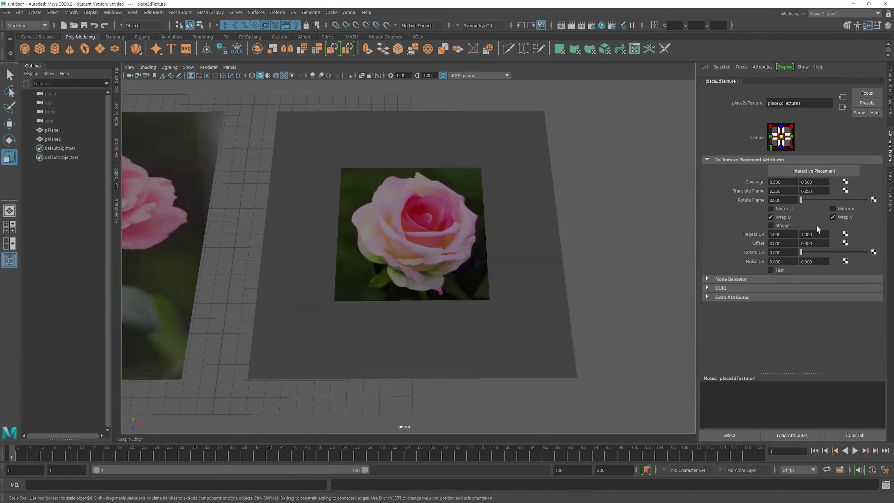
{"action": "mouse_move", "coordinate": [801, 201]}
{"action": "left_mouse_down"}
{"action": "mouse_move", "coordinate": [871, 207]}
{"action": "mouse_move", "coordinate": [799, 206]}
{"action": "mouse_move", "coordinate": [830, 203]}
{"action": "left_mouse_up"}
{"action": "double_click", "coordinate": [796, 200]}
{"action": "type", "text": "180"}
{"action": "key", "text": "Return"}
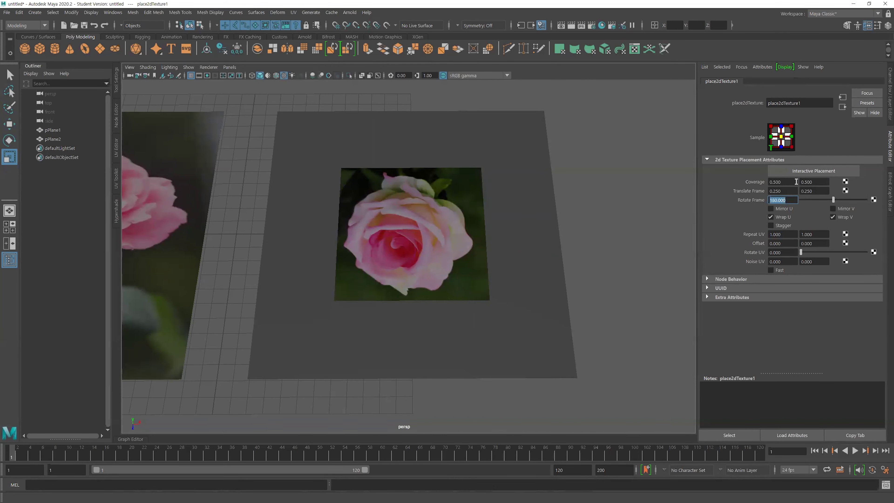
{"action": "mouse_move", "coordinate": [828, 201]}
{"action": "left_mouse_down"}
{"action": "mouse_move", "coordinate": [793, 203]}
{"action": "mouse_move", "coordinate": [779, 191]}
{"action": "mouse_move", "coordinate": [791, 191]}
{"action": "left_mouse_up"}
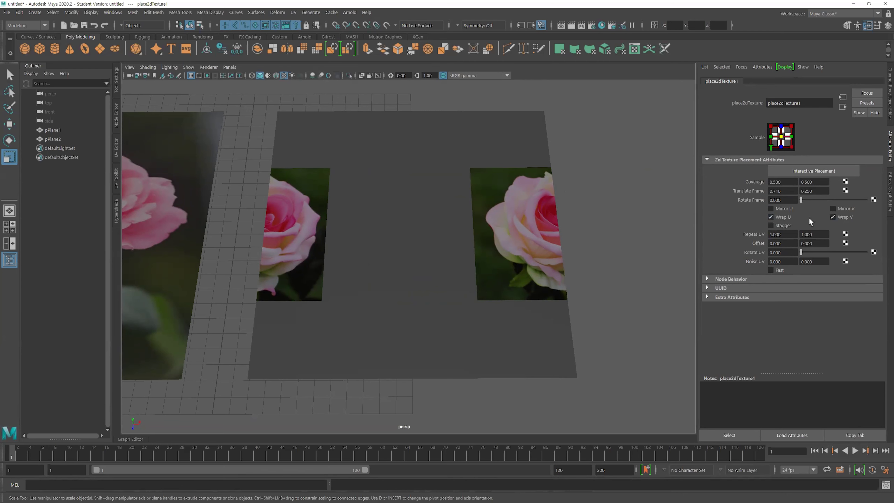
Reset Translate Frame U and V to 0
{"action": "double_click", "coordinate": [793, 191]}
{"action": "type", "text": "0"}
{"action": "key", "text": "Tab"}
{"action": "type", "text": "0"}
{"action": "key", "text": "Return"}
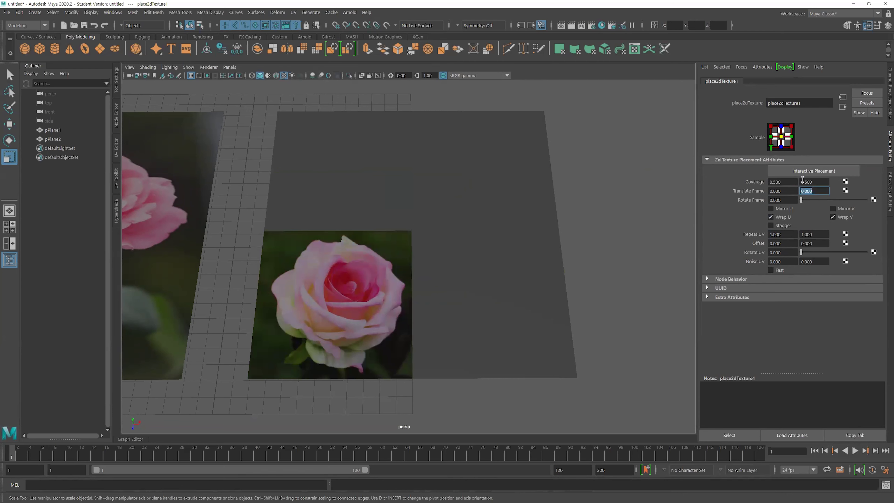
Restore place2dTexture1 Coverage to 1 by 1 so the rose fills the plane
{"action": "left_click", "coordinate": [790, 181]}
{"action": "type", "text": "1"}
{"action": "key", "text": "Tab"}
{"action": "type", "text": "1"}
{"action": "key", "text": "Return"}
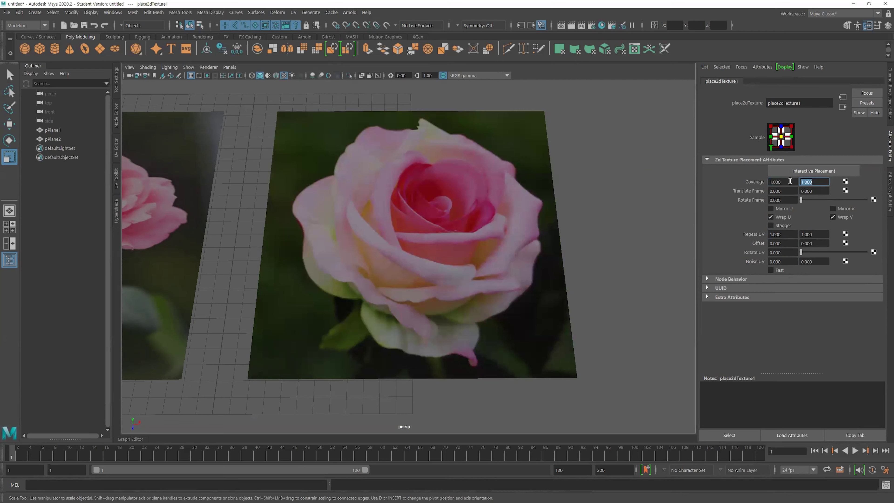
Slide Translate Frame U to test wrapping, toggle Wrap U off and on, then reset U to 0
{"action": "left_click_drag", "start_coordinate": [777, 191], "coordinate": [539, 222], "text": "ctrl"}
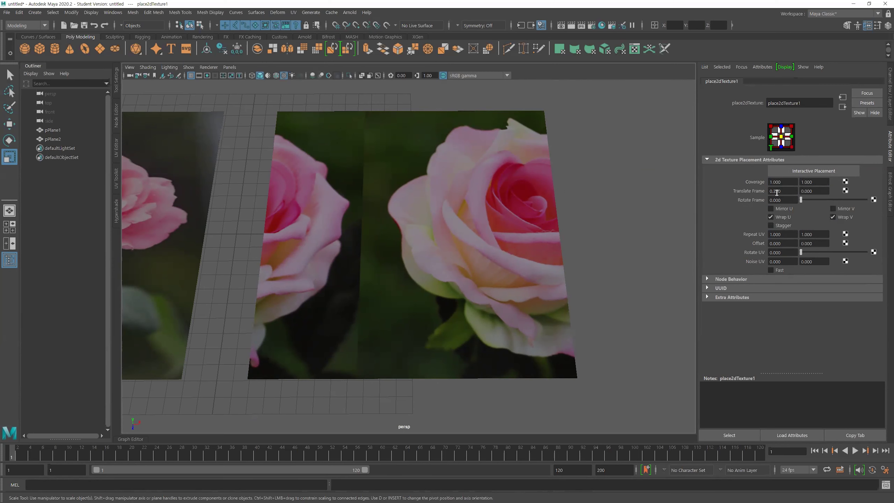
{"action": "left_click_drag", "start_coordinate": [778, 192], "coordinate": [747, 196], "text": "ctrl"}
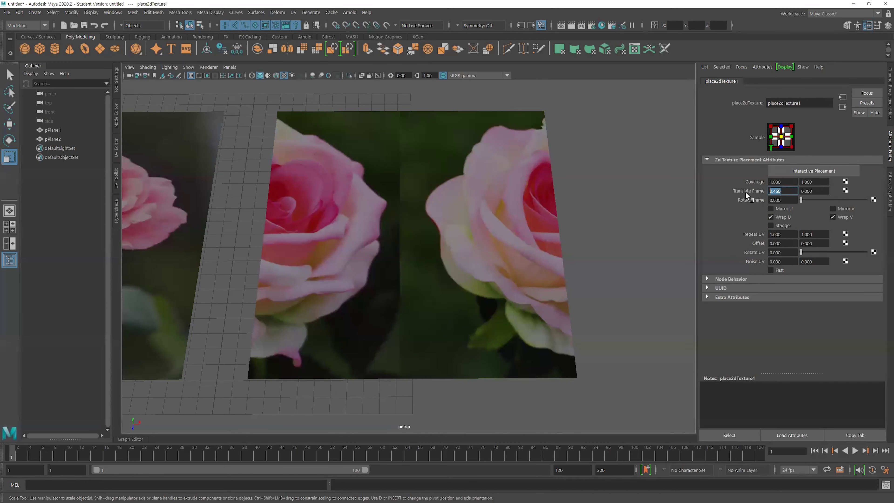
{"action": "left_click", "coordinate": [781, 218]}
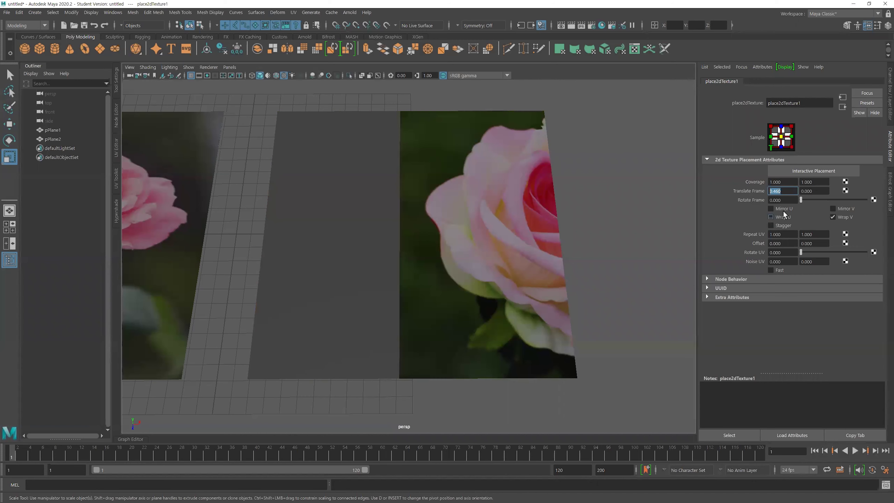
{"action": "mouse_move", "coordinate": [783, 191]}
{"action": "left_mouse_down", "text": "ctrl"}
{"action": "mouse_move", "coordinate": [802, 195]}
{"action": "mouse_move", "coordinate": [781, 191]}
{"action": "left_mouse_up", "text": "ctrl"}
{"action": "type", "text": "0.070"}
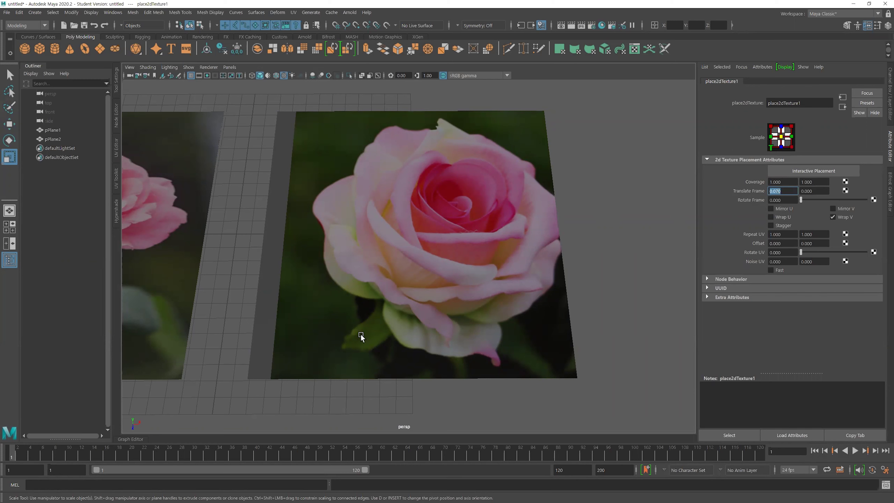
{"action": "left_click", "coordinate": [784, 218]}
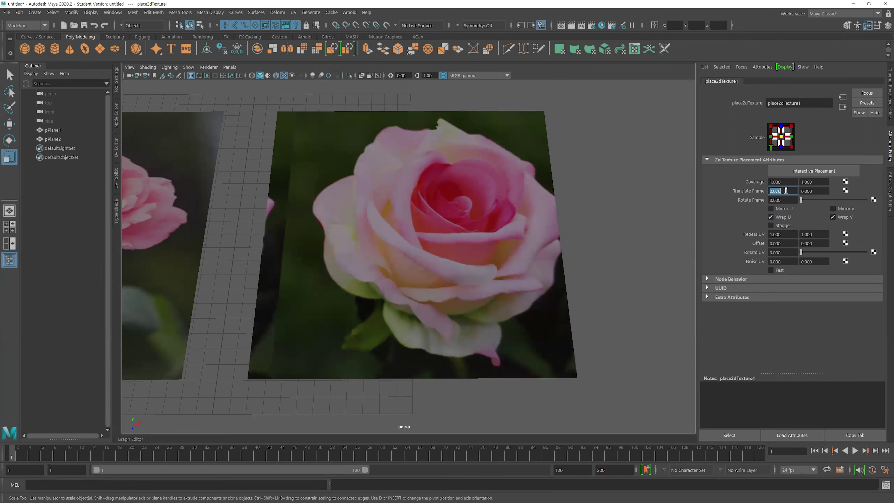
{"action": "type", "text": "0"}
{"action": "key", "text": "Return"}
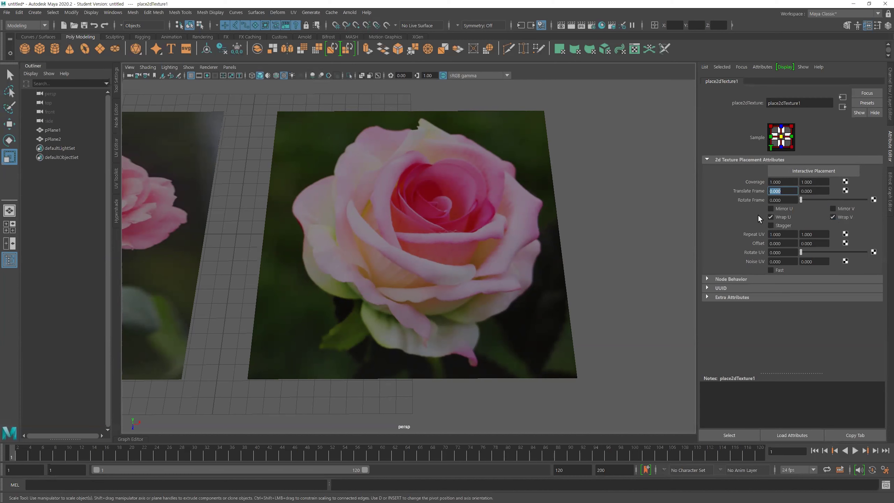
{"action": "scroll", "coordinate": [528, 220], "scroll_direction": "down", "scroll_amount": 3}
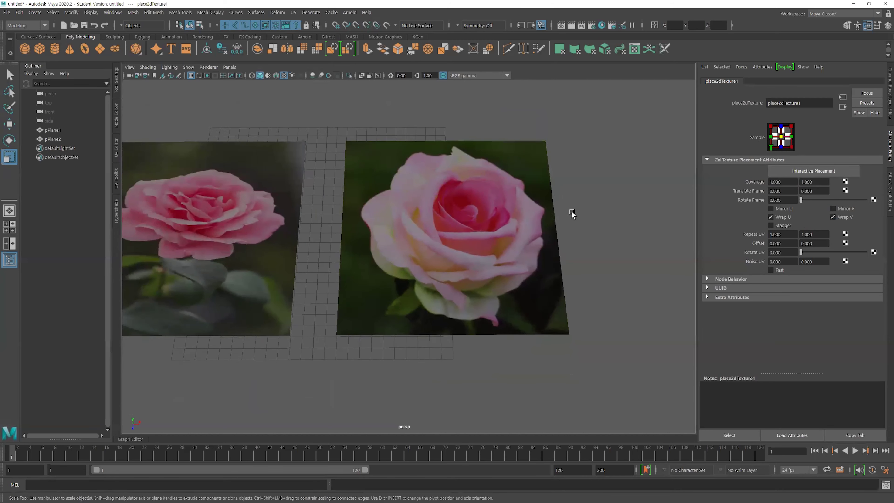
Set Repeat UV to 2 by 2, tiling the rose twice each way
{"action": "left_click_drag", "start_coordinate": [571, 211], "coordinate": [606, 215], "text": "alt"}
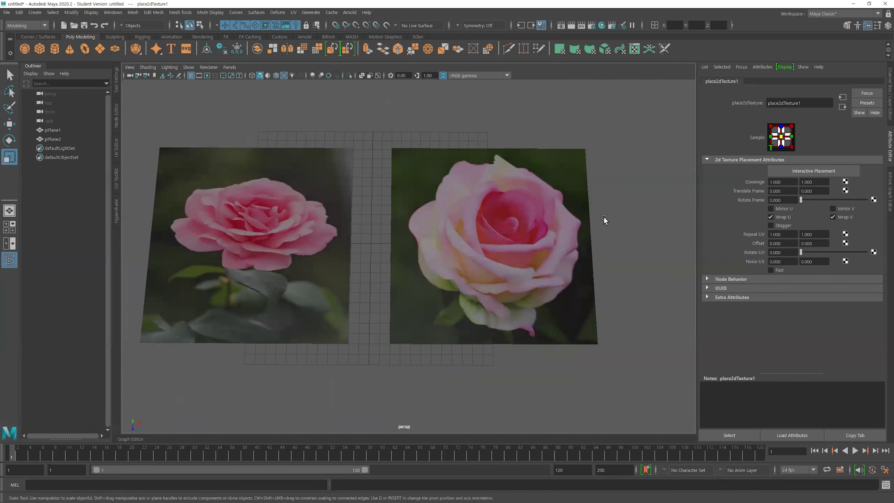
{"action": "scroll", "coordinate": [615, 219], "scroll_direction": "up", "scroll_amount": 2}
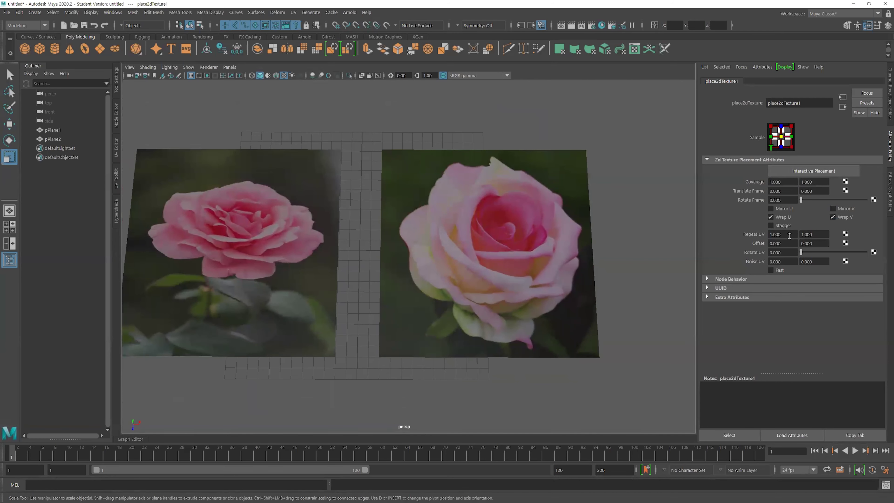
{"action": "double_click", "coordinate": [777, 235]}
{"action": "double_click", "coordinate": [818, 235]}
{"action": "double_click", "coordinate": [778, 235]}
{"action": "type", "text": "2"}
{"action": "key", "text": "Return"}
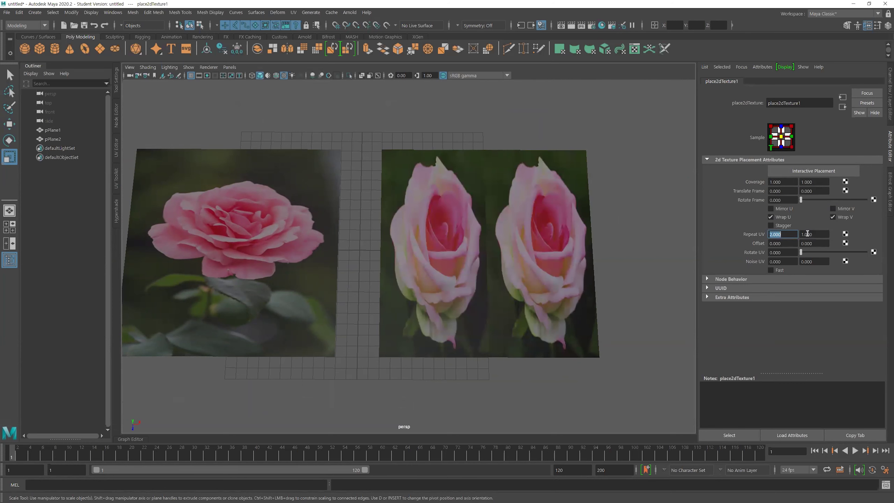
{"action": "double_click", "coordinate": [819, 234]}
{"action": "type", "text": "2"}
{"action": "key", "text": "Return"}
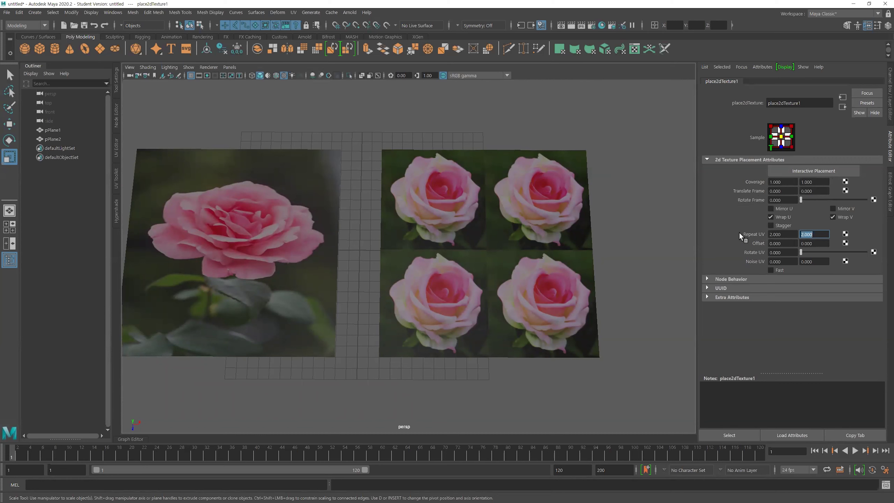
Change Repeat UV to 10 by 10 for a 10-by-10 grid of roses
{"action": "left_click", "coordinate": [787, 234]}
{"action": "mouse_move", "coordinate": [555, 288]}
{"action": "left_mouse_down", "text": "alt"}
{"action": "mouse_move", "coordinate": [505, 280]}
{"action": "mouse_move", "coordinate": [555, 275]}
{"action": "mouse_move", "coordinate": [533, 272]}
{"action": "left_mouse_up", "text": "alt"}
{"action": "left_click", "coordinate": [792, 234]}
{"action": "type", "text": "10"}
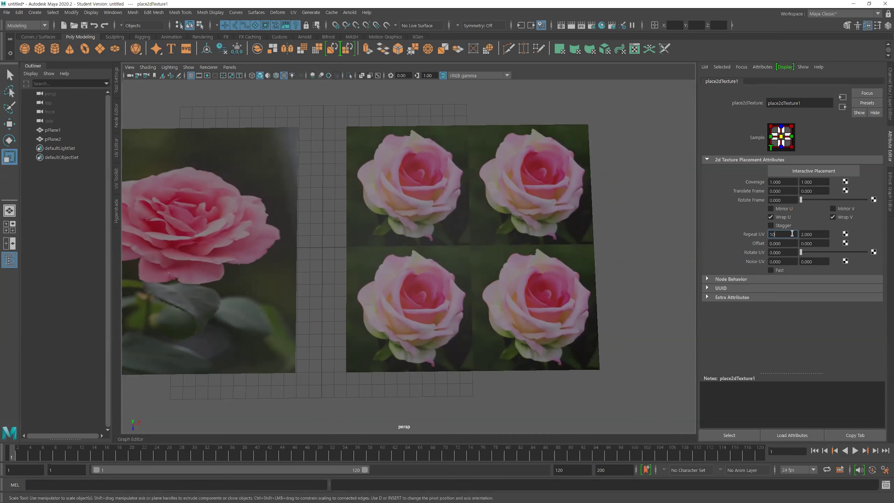
{"action": "key", "text": "Tab"}
{"action": "type", "text": "10"}
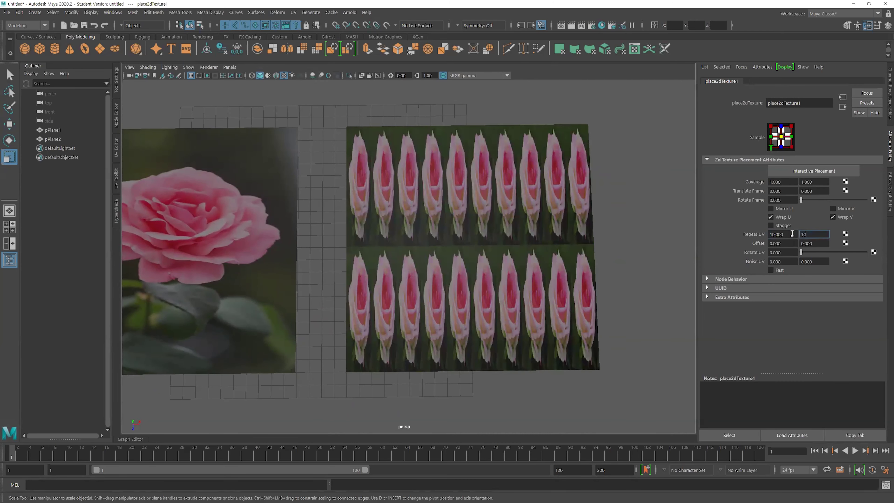
{"action": "key", "text": "Return"}
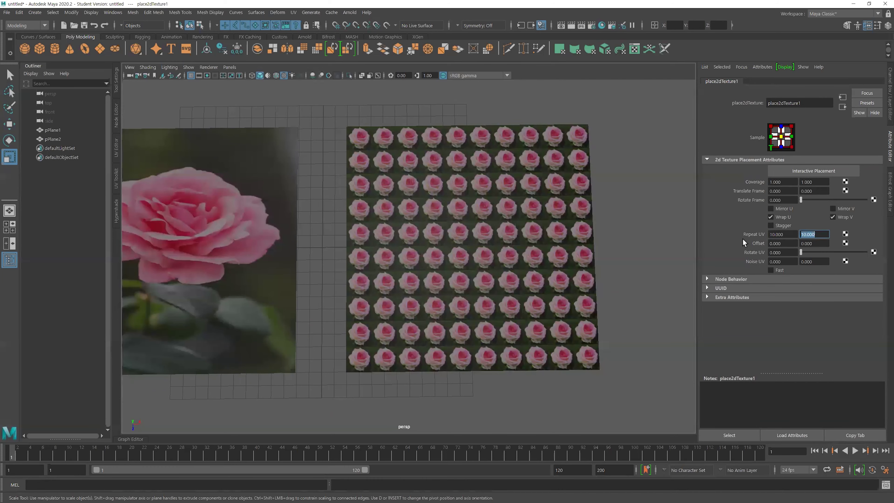
{"action": "scroll", "coordinate": [560, 239], "scroll_direction": "up", "scroll_amount": 2}
{"action": "scroll", "coordinate": [628, 234], "scroll_direction": "up", "scroll_amount": 3}
Tumble, pan and dolly the perspective view, framing the tiled plane with F
{"action": "scroll", "coordinate": [497, 201], "scroll_direction": "up", "scroll_amount": 3}
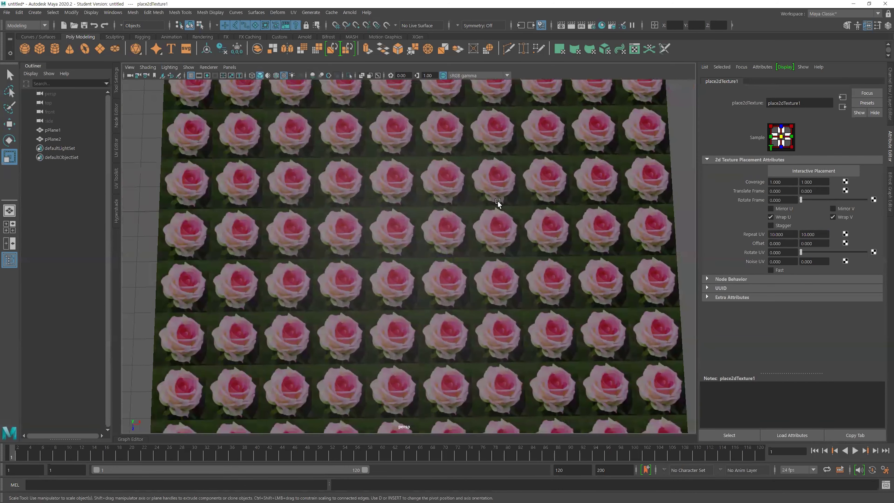
{"action": "scroll", "coordinate": [432, 287], "scroll_direction": "down", "scroll_amount": 3}
{"action": "left_click_drag", "start_coordinate": [471, 238], "coordinate": [531, 184], "text": "alt"}
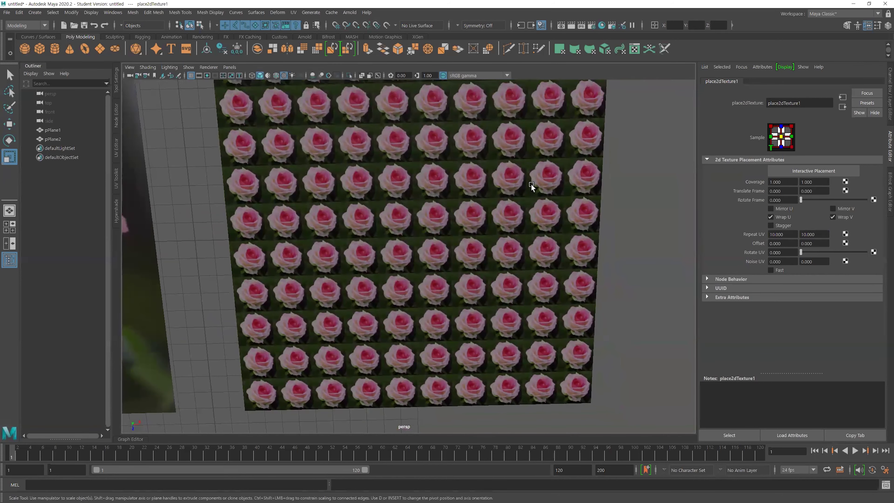
{"action": "mouse_move", "coordinate": [546, 297]}
{"action": "left_mouse_down", "text": "alt"}
{"action": "mouse_move", "coordinate": [536, 291]}
{"action": "mouse_move", "coordinate": [570, 291]}
{"action": "mouse_move", "coordinate": [523, 281]}
{"action": "mouse_move", "coordinate": [525, 290]}
{"action": "left_mouse_up", "text": "alt"}
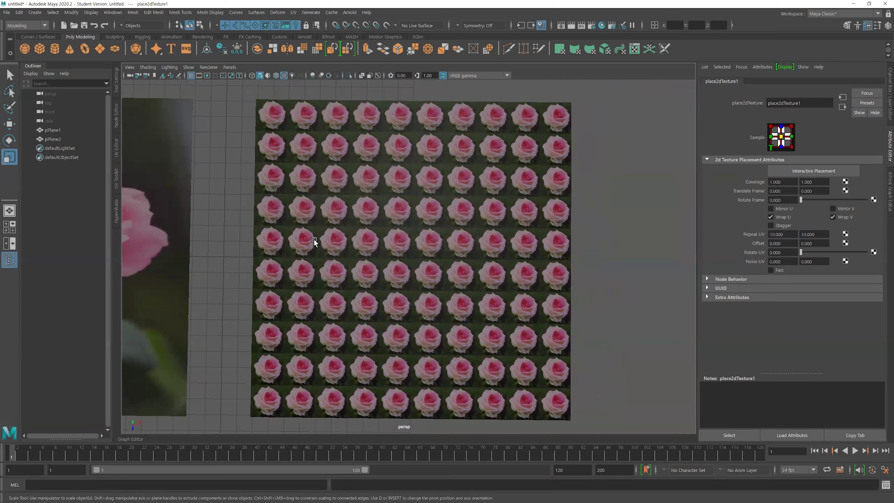
{"action": "middle_click_drag", "start_coordinate": [314, 240], "coordinate": [593, 243], "text": "alt"}
{"action": "right_click_drag", "start_coordinate": [276, 260], "coordinate": [589, 304], "text": "alt"}
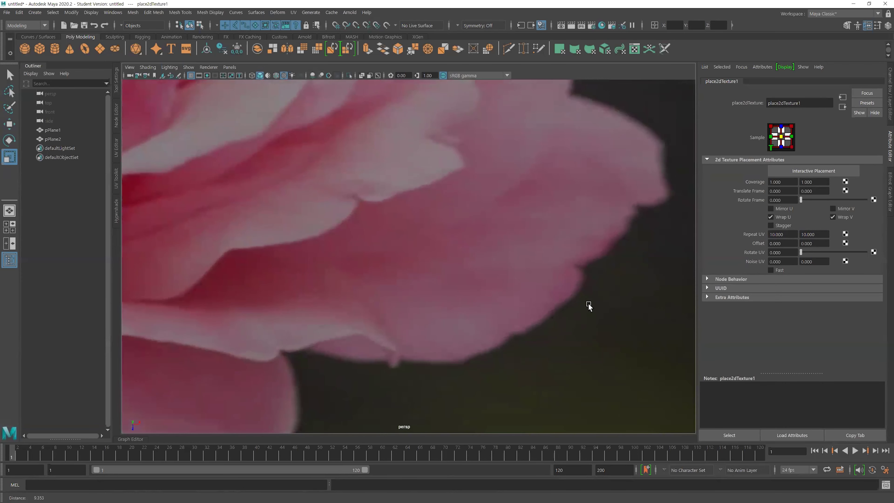
{"action": "scroll", "coordinate": [406, 268], "scroll_direction": "down", "scroll_amount": 1}
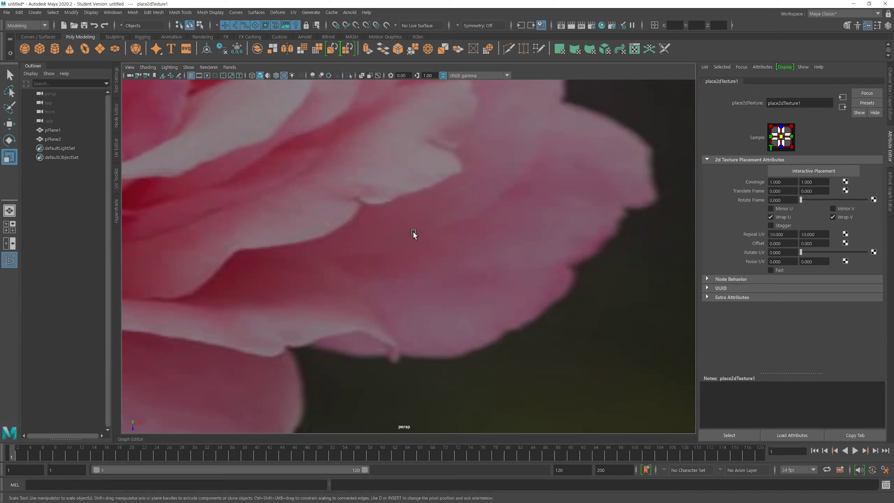
{"action": "key", "text": "f"}
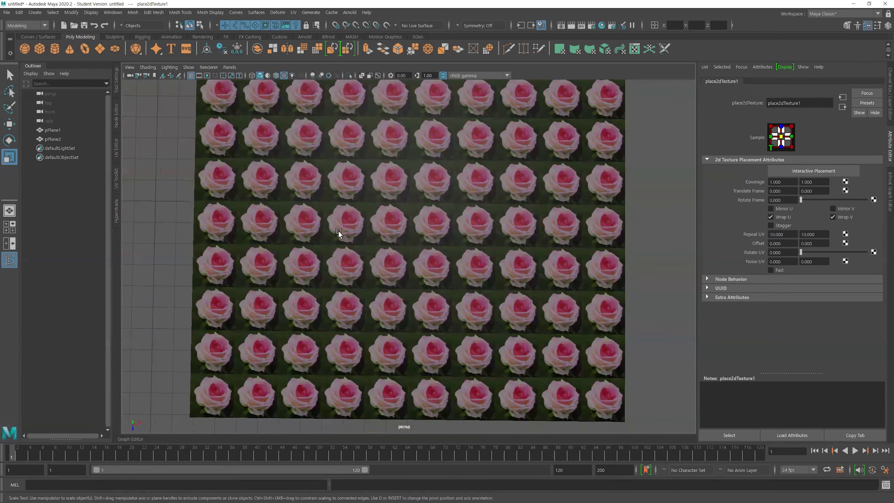
{"action": "right_click_drag", "start_coordinate": [338, 232], "coordinate": [543, 267], "text": "alt"}
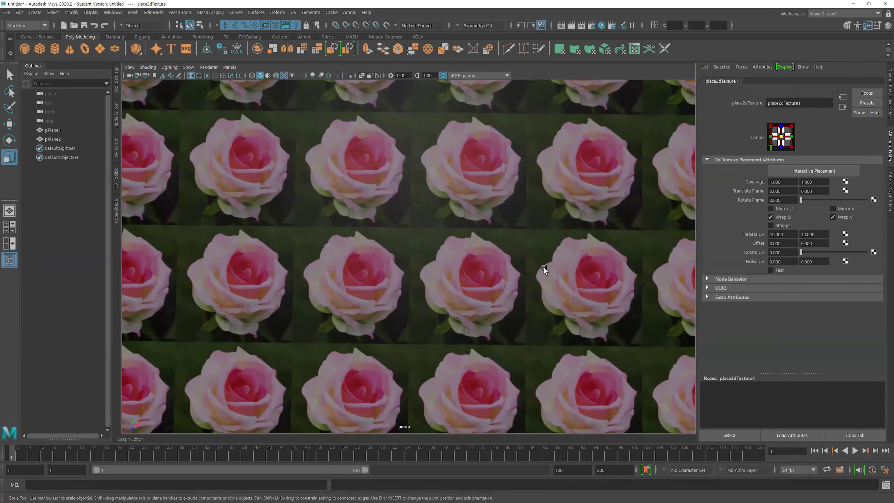
Set Repeat UV back to 1 by 1 for a single large rose
{"action": "double_click", "coordinate": [778, 234]}
{"action": "type", "text": "1"}
{"action": "key", "text": "Tab"}
{"action": "type", "text": "1"}
{"action": "key", "text": "Return"}
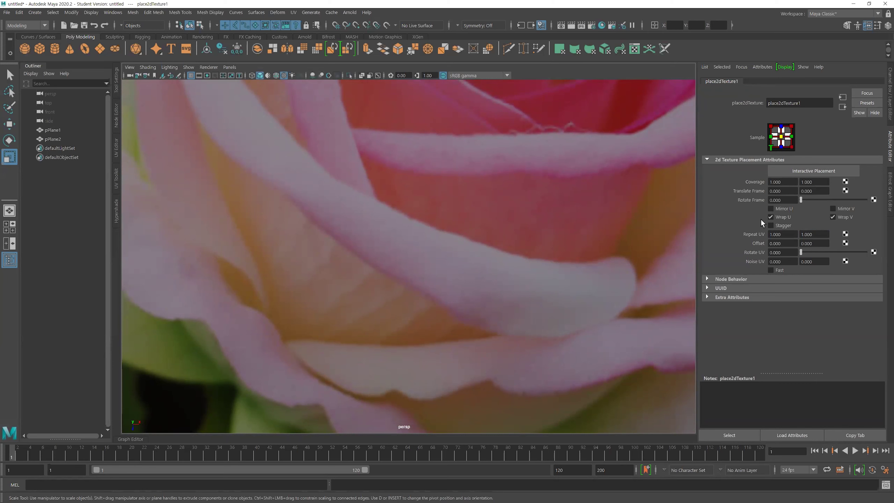
Set place2dTexture1 Repeat UV to 10 by 10 again and zoom out to view the grid
{"action": "left_click", "coordinate": [780, 233]}
{"action": "key", "text": "Tab"}
{"action": "type", "text": "10"}
{"action": "key", "text": "Return"}
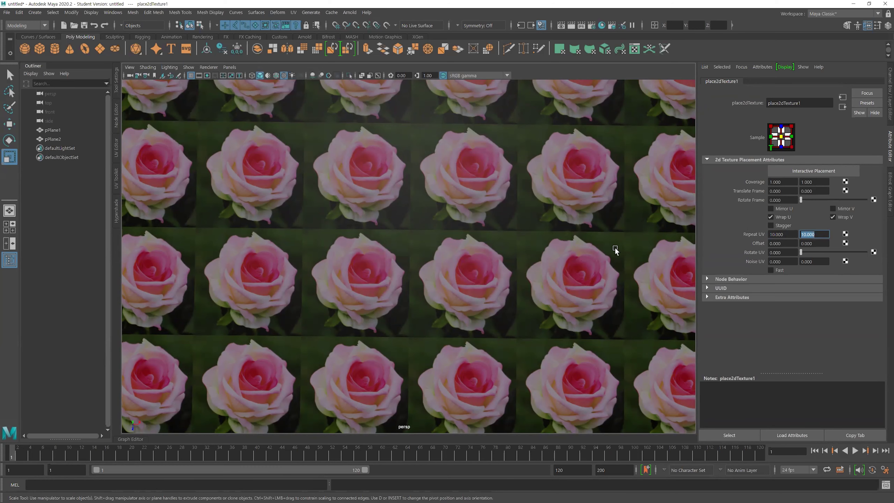
{"action": "scroll", "coordinate": [603, 248], "scroll_direction": "down", "scroll_amount": 5}
{"action": "scroll", "coordinate": [604, 248], "scroll_direction": "down", "scroll_amount": 1}
{"action": "scroll", "coordinate": [603, 248], "scroll_direction": "down", "scroll_amount": 1}
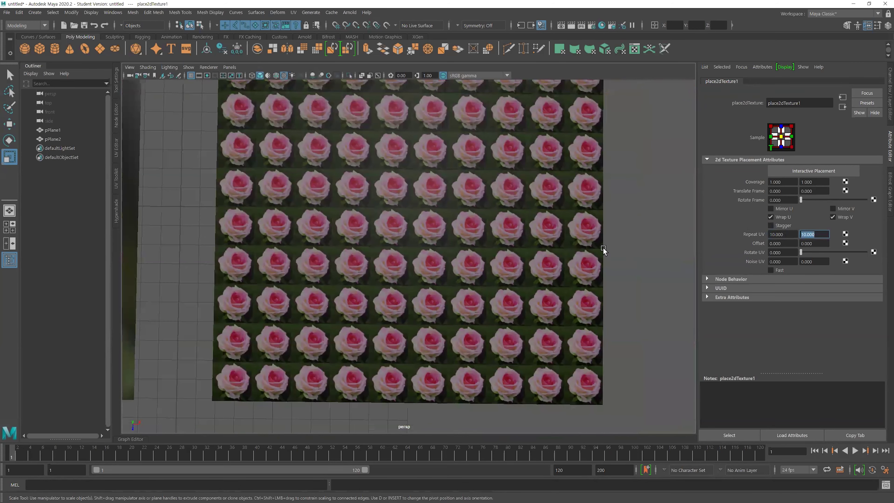
{"action": "left_click_drag", "start_coordinate": [558, 227], "coordinate": [562, 257], "text": "alt"}
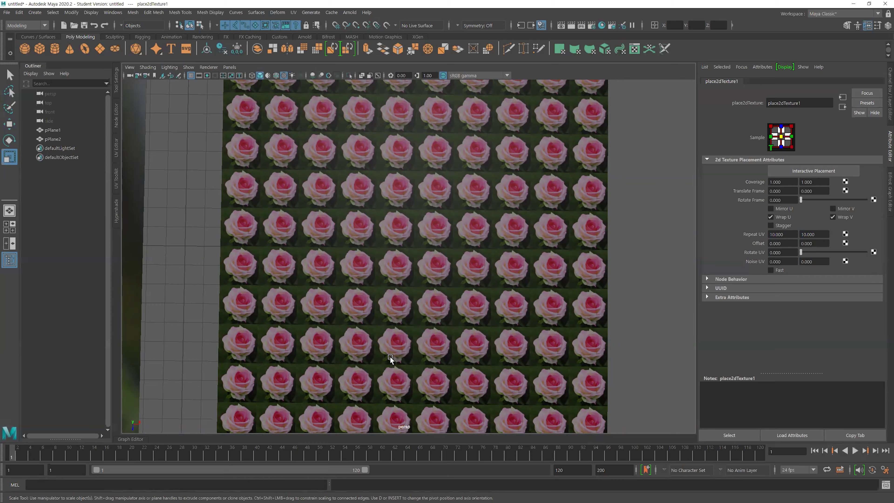
Select the single-rose plane pPlane2 and bring up its Base Color place2dTexture2 settings
{"action": "scroll", "coordinate": [232, 355], "scroll_direction": "down", "scroll_amount": 3}
{"action": "middle_click_drag", "start_coordinate": [231, 355], "coordinate": [469, 339], "text": "alt"}
{"action": "left_click", "coordinate": [363, 300]}
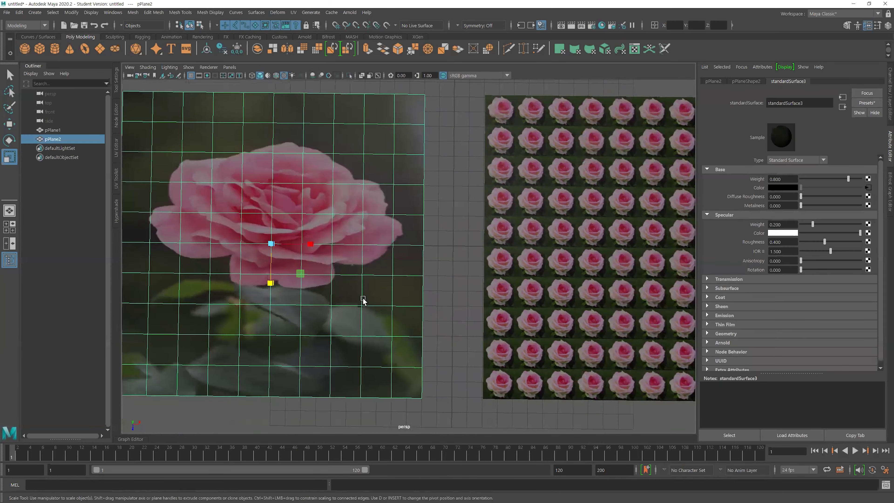
{"action": "middle_click_drag", "start_coordinate": [363, 299], "coordinate": [413, 342], "text": "alt"}
{"action": "scroll", "coordinate": [413, 343], "scroll_direction": "up", "scroll_amount": 3}
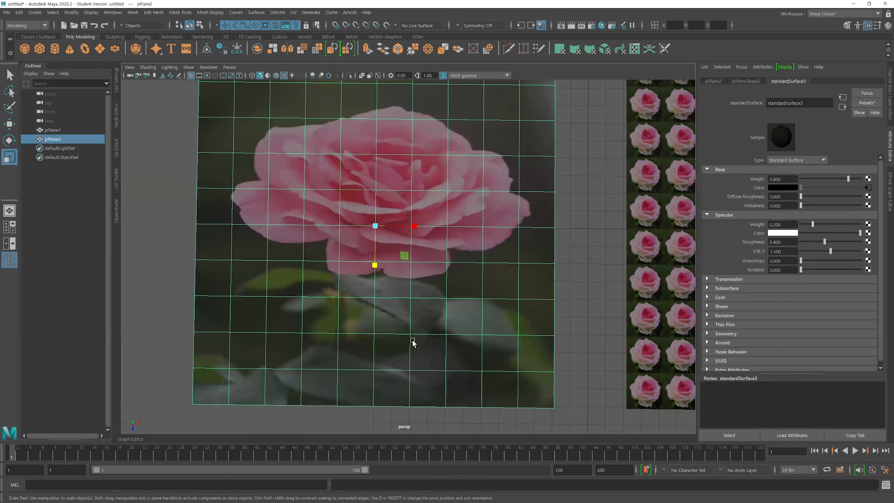
{"action": "scroll", "coordinate": [493, 242], "scroll_direction": "down", "scroll_amount": 2}
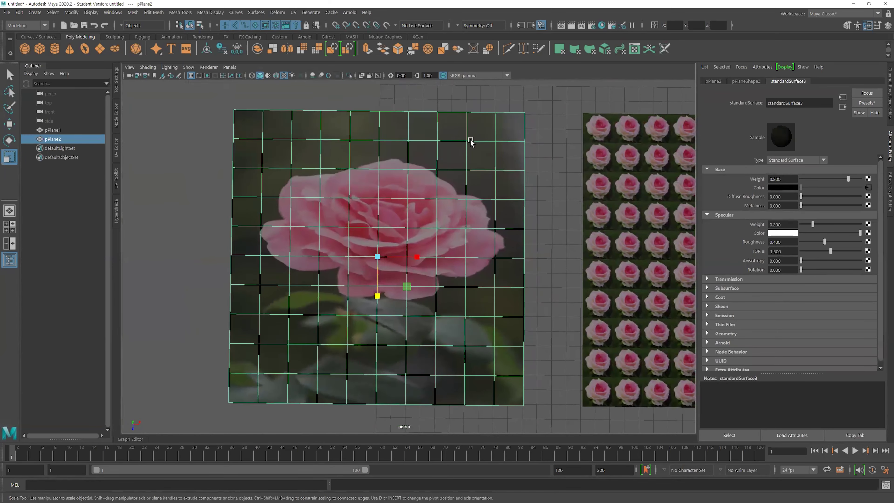
{"action": "left_click", "coordinate": [869, 187]}
Set place2dTexture2 Repeat UV to 10 by 10
{"action": "left_click", "coordinate": [787, 234]}
{"action": "type", "text": "10"}
{"action": "key", "text": "Tab"}
{"action": "type", "text": "10"}
{"action": "key", "text": "Return"}
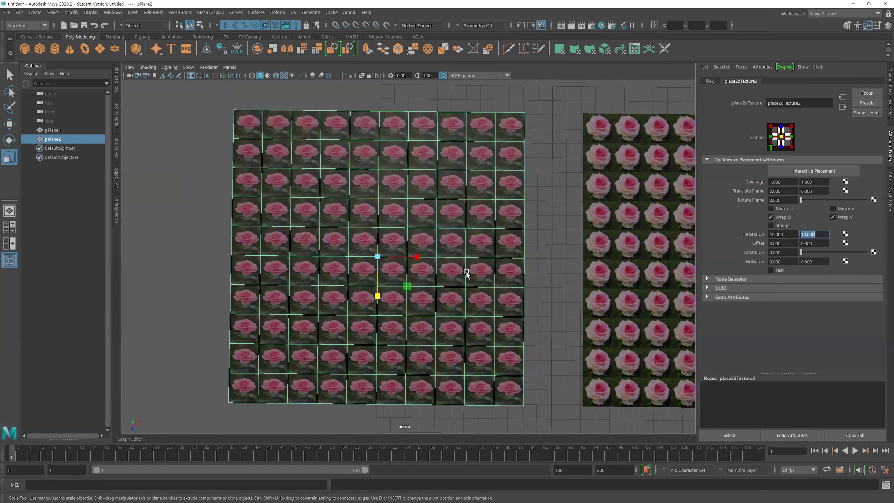
{"action": "scroll", "coordinate": [455, 270], "scroll_direction": "up", "scroll_amount": 1}
{"action": "scroll", "coordinate": [458, 271], "scroll_direction": "up", "scroll_amount": 1}
Deselect the plane and change the vertical repeat to 8, then 6
{"action": "left_click", "coordinate": [734, 440]}
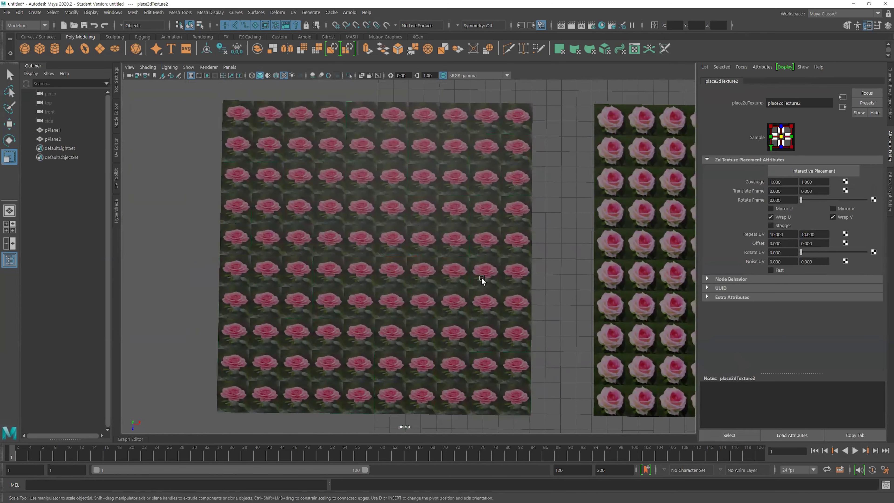
{"action": "scroll", "coordinate": [485, 273], "scroll_direction": "up", "scroll_amount": 1}
{"action": "scroll", "coordinate": [493, 269], "scroll_direction": "up", "scroll_amount": 1}
{"action": "scroll", "coordinate": [510, 269], "scroll_direction": "up", "scroll_amount": 1}
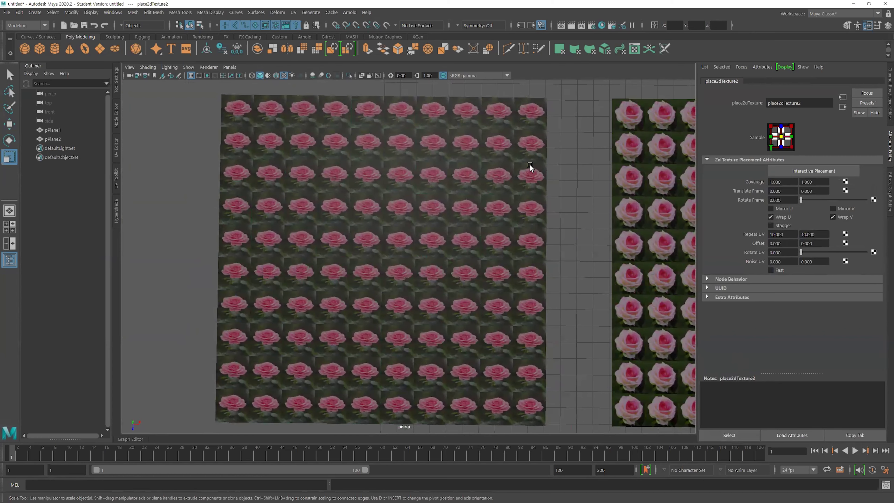
{"action": "double_click", "coordinate": [820, 233]}
{"action": "type", "text": "8"}
{"action": "key", "text": "Return"}
{"action": "type", "text": "6"}
{"action": "key", "text": "Return"}
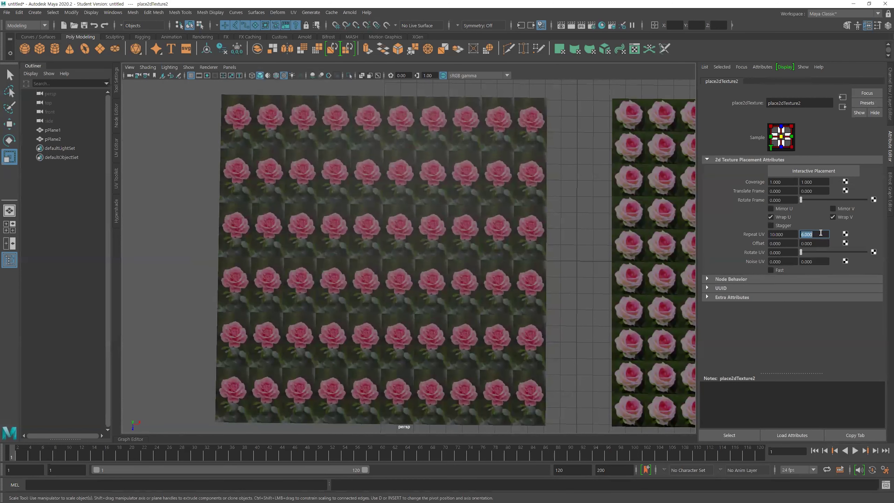
{"action": "left_click", "coordinate": [785, 235]}
{"action": "key", "text": "Tab"}
{"action": "left_click_drag", "start_coordinate": [462, 337], "coordinate": [489, 315], "text": "alt"}
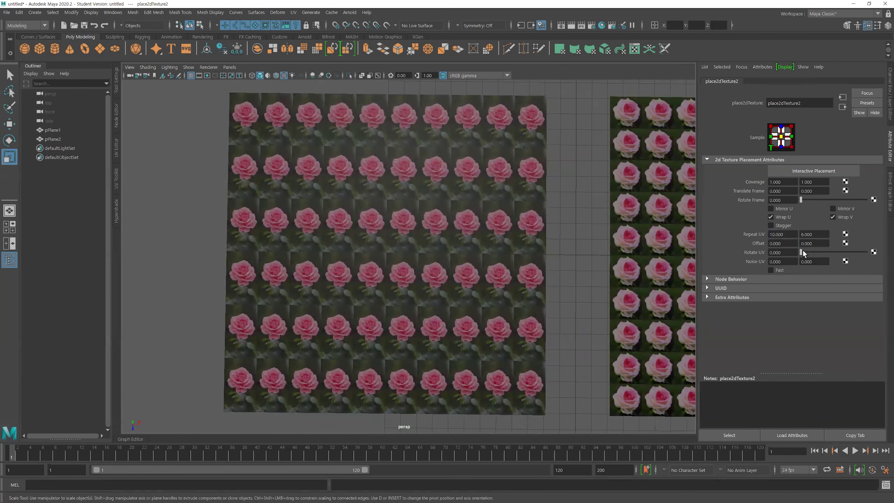
{"action": "mouse_move", "coordinate": [801, 252]}
{"action": "left_mouse_down"}
{"action": "mouse_move", "coordinate": [813, 254]}
{"action": "mouse_move", "coordinate": [793, 253]}
{"action": "left_mouse_up"}
{"action": "left_click_drag", "start_coordinate": [802, 199], "coordinate": [810, 200]}
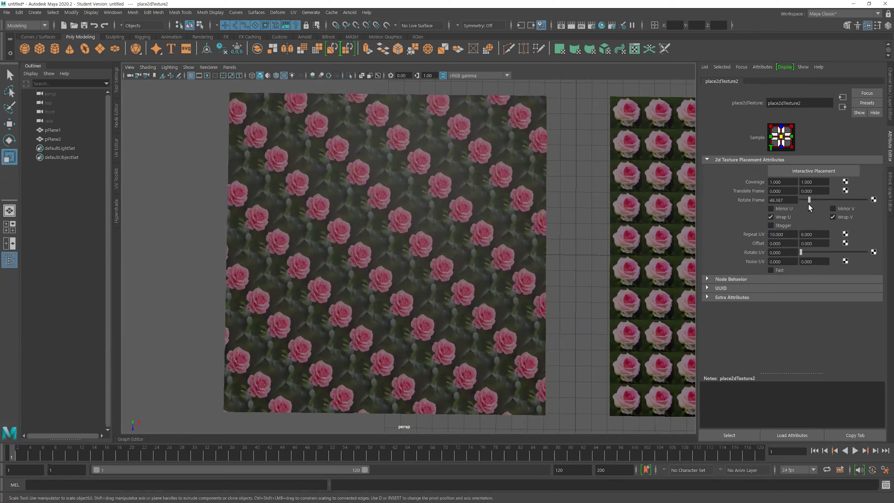
{"action": "mouse_move", "coordinate": [807, 200]}
{"action": "left_mouse_down"}
{"action": "mouse_move", "coordinate": [818, 200]}
{"action": "mouse_move", "coordinate": [800, 199]}
{"action": "left_mouse_up"}
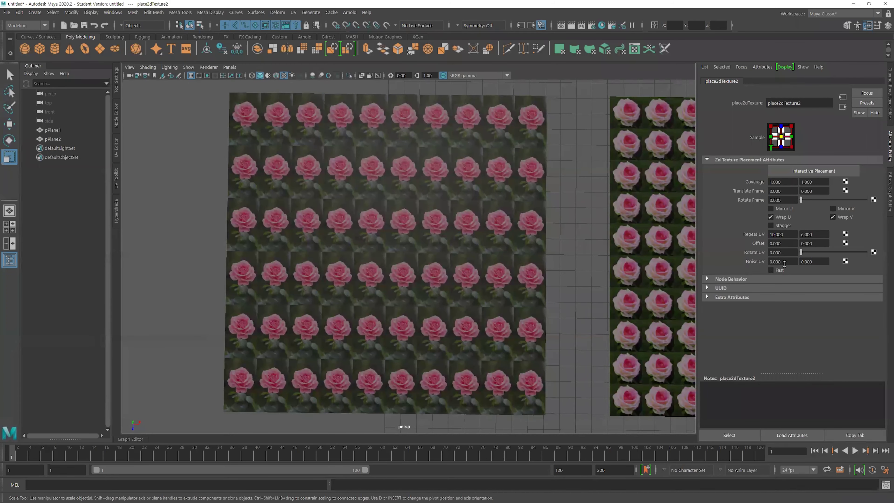
{"action": "mouse_move", "coordinate": [800, 253]}
{"action": "left_mouse_down"}
{"action": "mouse_move", "coordinate": [811, 253]}
{"action": "mouse_move", "coordinate": [795, 255]}
{"action": "left_mouse_up"}
{"action": "right_click_drag", "start_coordinate": [476, 246], "coordinate": [571, 309], "text": "alt"}
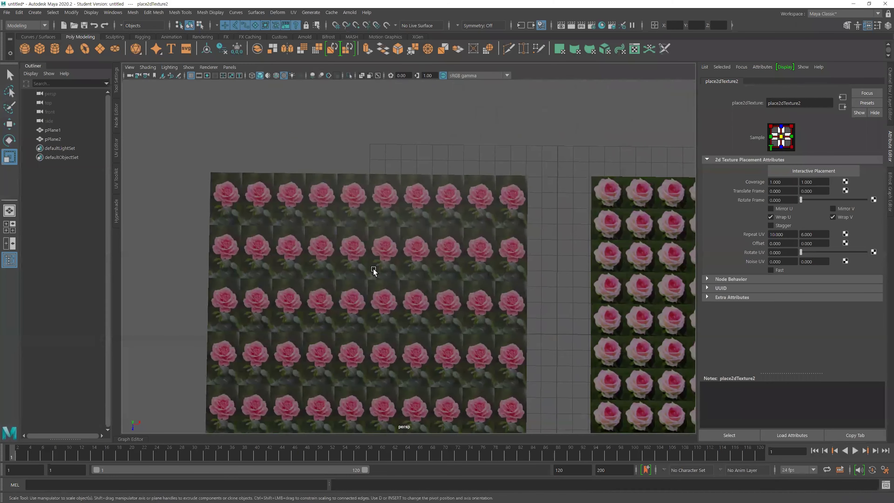
{"action": "scroll", "coordinate": [404, 178], "scroll_direction": "up", "scroll_amount": 2}
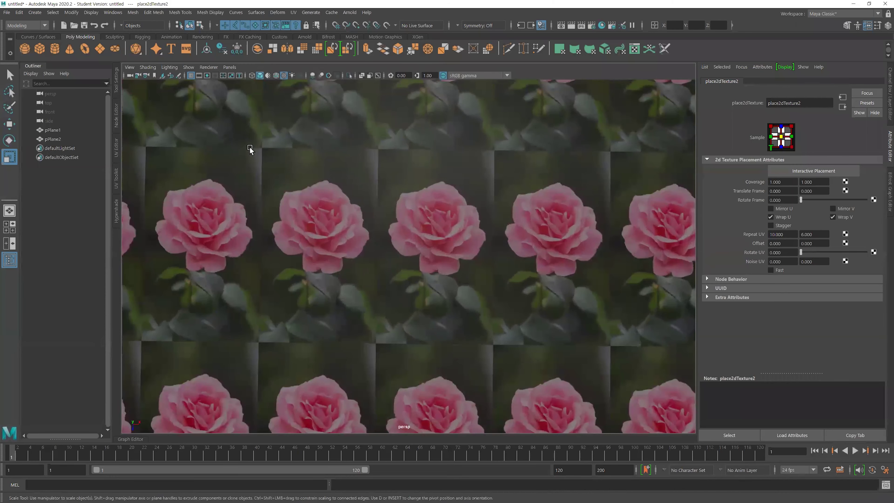
{"action": "middle_click_drag", "start_coordinate": [316, 191], "coordinate": [383, 205], "text": "alt"}
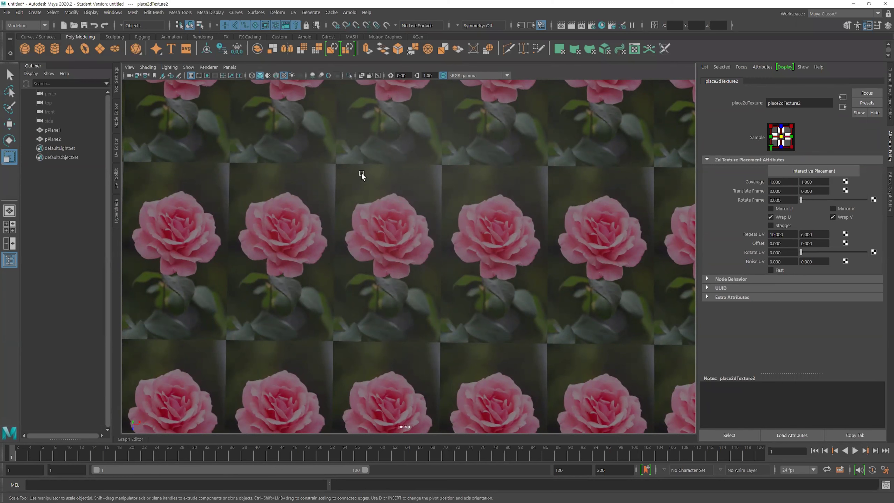
{"action": "mouse_move", "coordinate": [463, 222]}
{"action": "right_mouse_down", "text": "alt"}
{"action": "mouse_move", "coordinate": [544, 244]}
{"action": "mouse_move", "coordinate": [360, 223]}
{"action": "mouse_move", "coordinate": [524, 184]}
{"action": "mouse_move", "coordinate": [528, 231]}
{"action": "right_mouse_up", "text": "alt"}
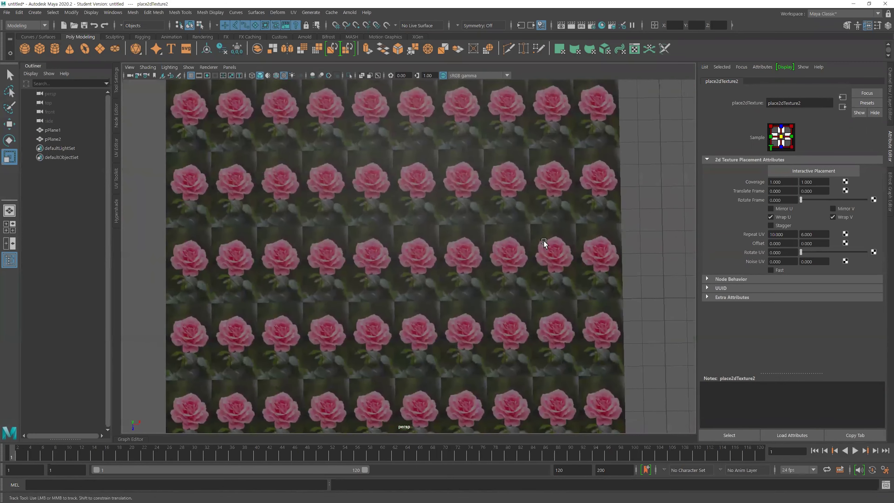
{"action": "left_click_drag", "start_coordinate": [544, 240], "coordinate": [662, 230], "text": "alt"}
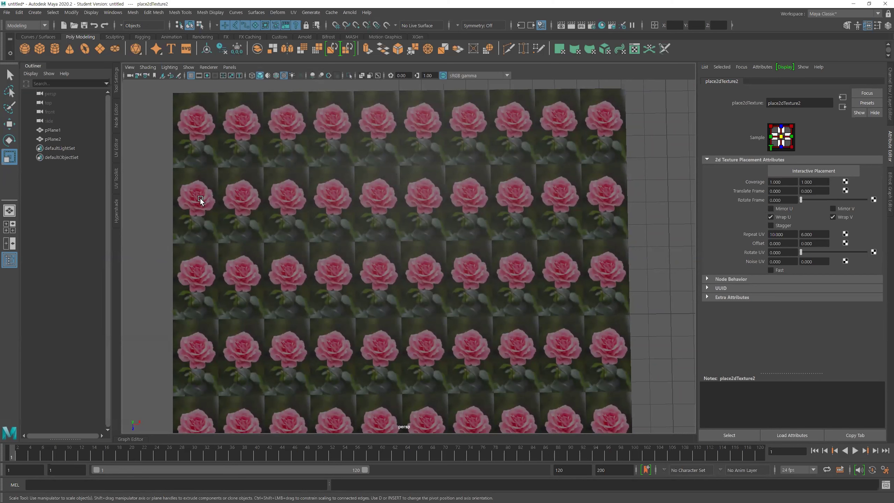
Turn on Mirror U for place2dTexture2 and zoom in to inspect the mirrored roses
{"action": "left_click", "coordinate": [777, 209]}
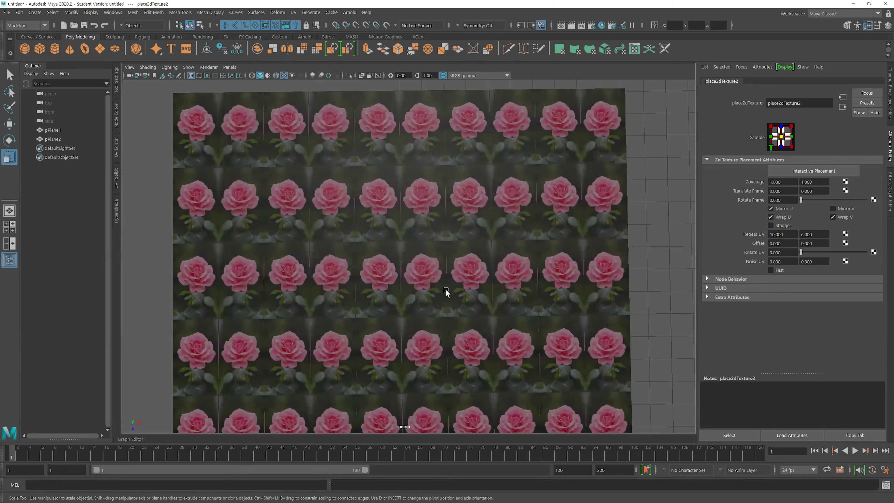
{"action": "scroll", "coordinate": [372, 276], "scroll_direction": "up", "scroll_amount": 1}
{"action": "scroll", "coordinate": [353, 267], "scroll_direction": "up", "scroll_amount": 3}
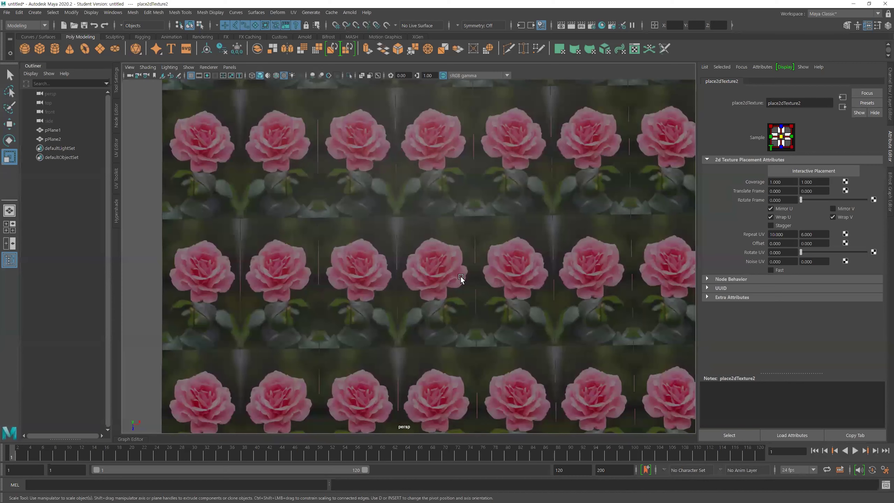
{"action": "scroll", "coordinate": [399, 273], "scroll_direction": "down", "scroll_amount": 1}
{"action": "scroll", "coordinate": [415, 268], "scroll_direction": "down", "scroll_amount": 1}
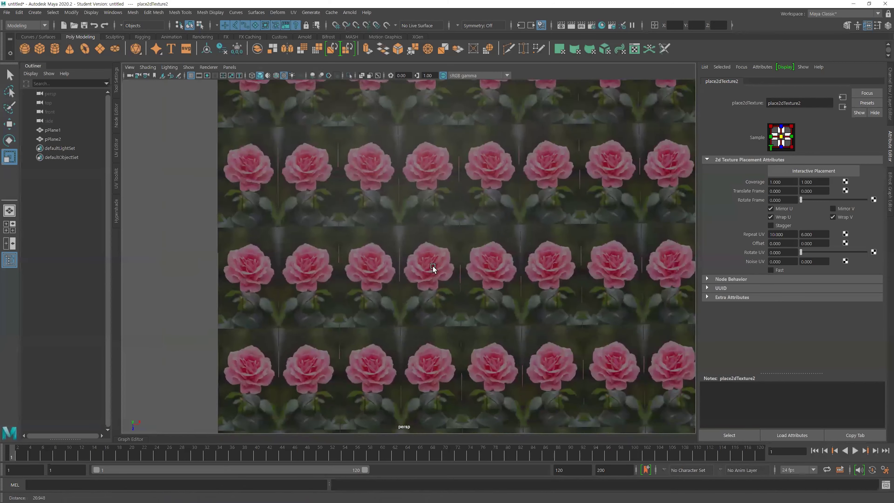
{"action": "scroll", "coordinate": [493, 269], "scroll_direction": "down", "scroll_amount": 2}
{"action": "scroll", "coordinate": [444, 239], "scroll_direction": "up", "scroll_amount": 2}
{"action": "scroll", "coordinate": [530, 259], "scroll_direction": "up", "scroll_amount": 1}
{"action": "scroll", "coordinate": [549, 277], "scroll_direction": "up", "scroll_amount": 3}
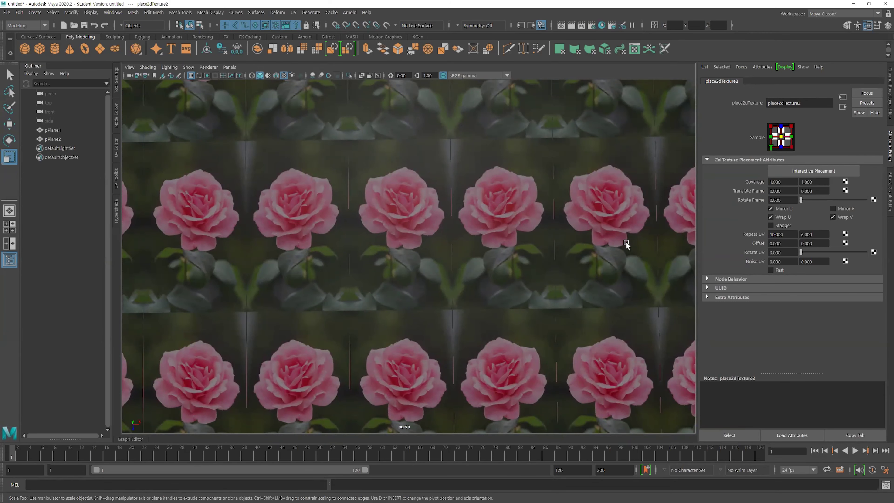
{"action": "scroll", "coordinate": [570, 242], "scroll_direction": "down", "scroll_amount": 1}
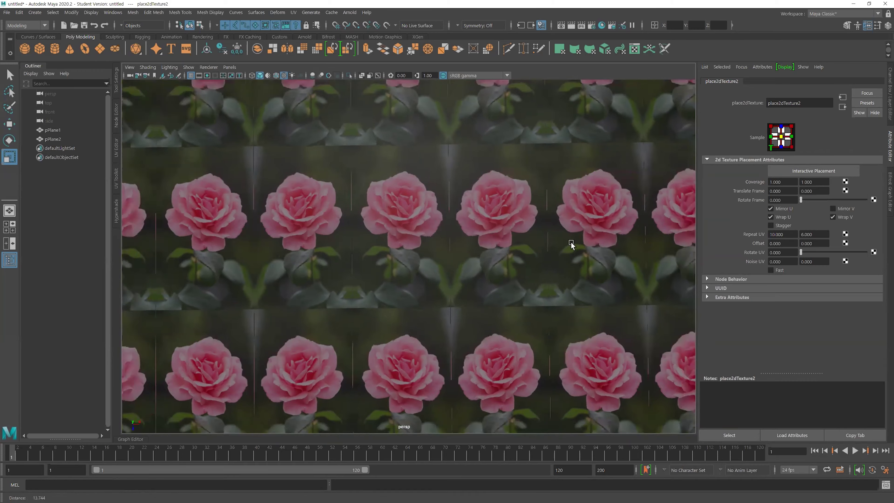
{"action": "scroll", "coordinate": [570, 242], "scroll_direction": "down", "scroll_amount": 3}
Turn on Mirror V as well, then zoom out to see both rose planes
{"action": "left_click", "coordinate": [834, 208]}
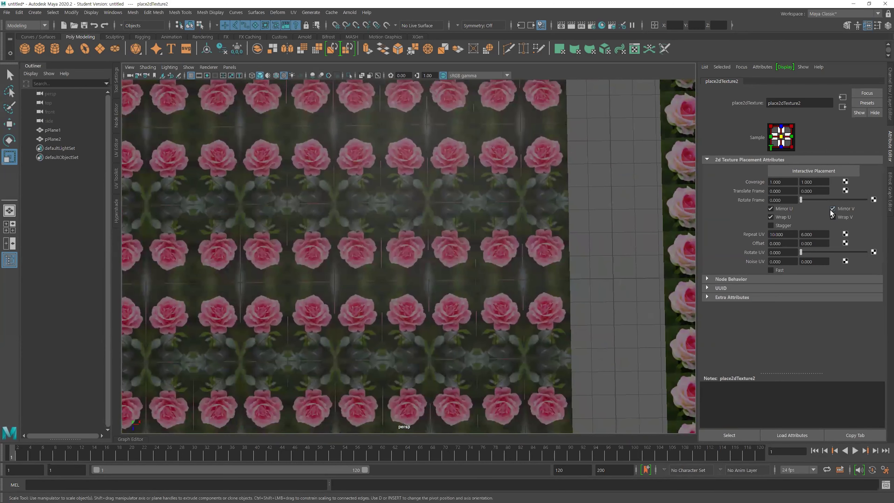
{"action": "scroll", "coordinate": [510, 242], "scroll_direction": "up", "scroll_amount": 2}
{"action": "scroll", "coordinate": [549, 251], "scroll_direction": "up", "scroll_amount": 2}
{"action": "scroll", "coordinate": [549, 265], "scroll_direction": "up", "scroll_amount": 2}
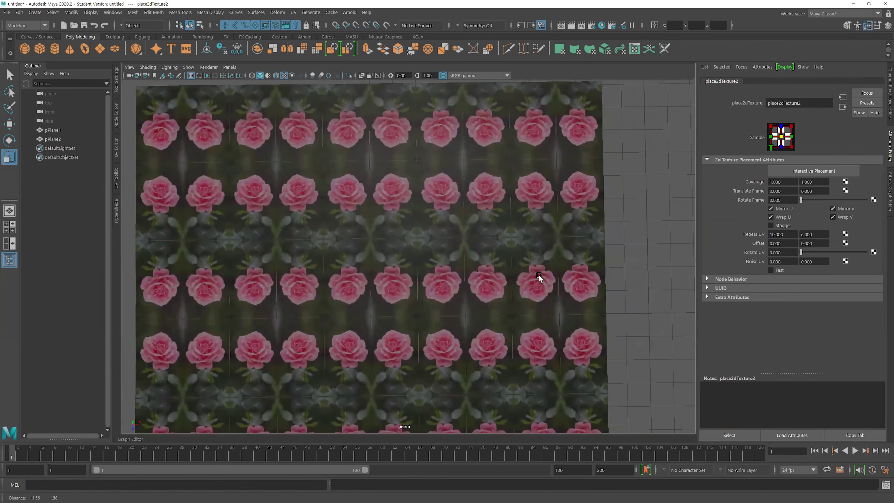
{"action": "scroll", "coordinate": [461, 254], "scroll_direction": "up", "scroll_amount": 2}
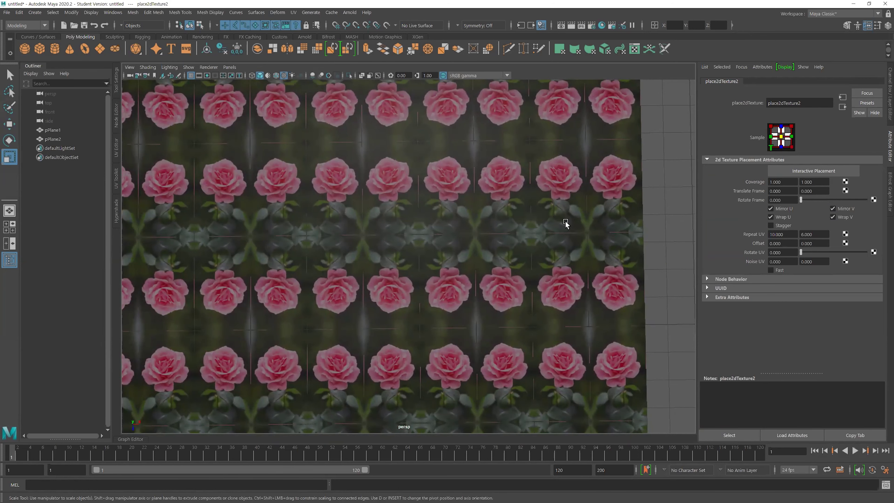
{"action": "scroll", "coordinate": [546, 221], "scroll_direction": "down", "scroll_amount": 3}
{"action": "scroll", "coordinate": [479, 216], "scroll_direction": "down", "scroll_amount": 2}
{"action": "middle_click_drag", "start_coordinate": [490, 263], "coordinate": [491, 227], "text": "alt"}
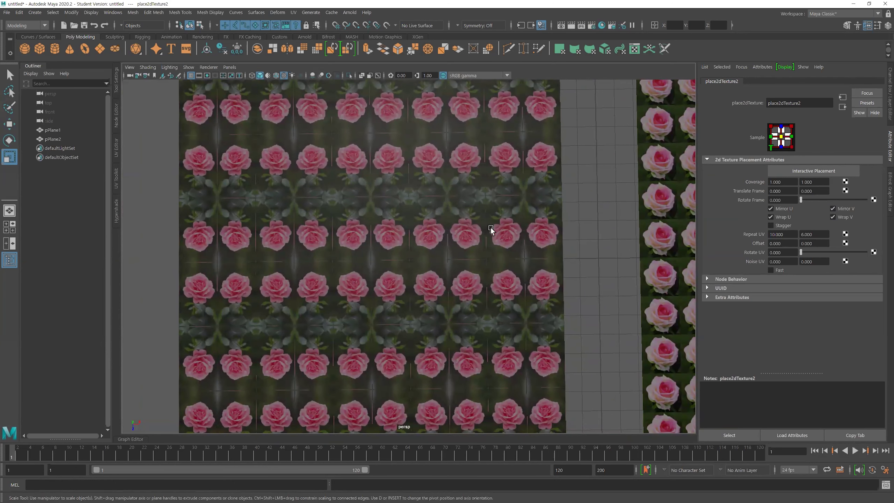
Turn on Mirror U and Mirror V in the right plane's place2dTexture1
{"action": "mouse_move", "coordinate": [562, 230]}
{"action": "middle_mouse_down", "text": "alt"}
{"action": "mouse_move", "coordinate": [497, 248]}
{"action": "mouse_move", "coordinate": [353, 234]}
{"action": "middle_mouse_up", "text": "alt"}
{"action": "left_click", "coordinate": [528, 233]}
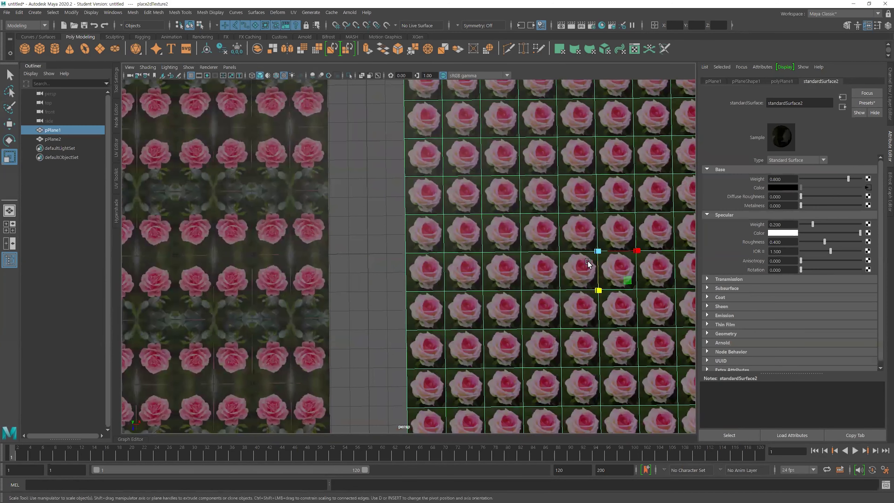
{"action": "left_click", "coordinate": [870, 187]}
{"action": "left_click", "coordinate": [771, 208]}
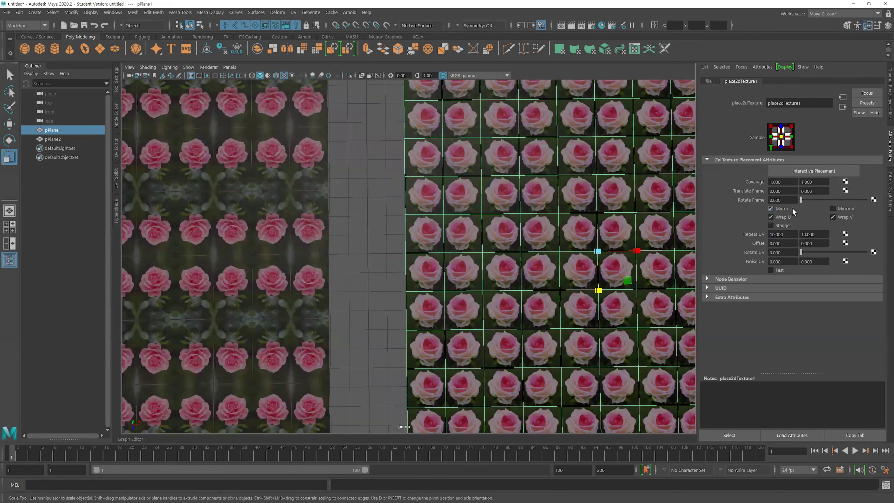
{"action": "left_click", "coordinate": [842, 211]}
{"action": "left_click", "coordinate": [728, 435]}
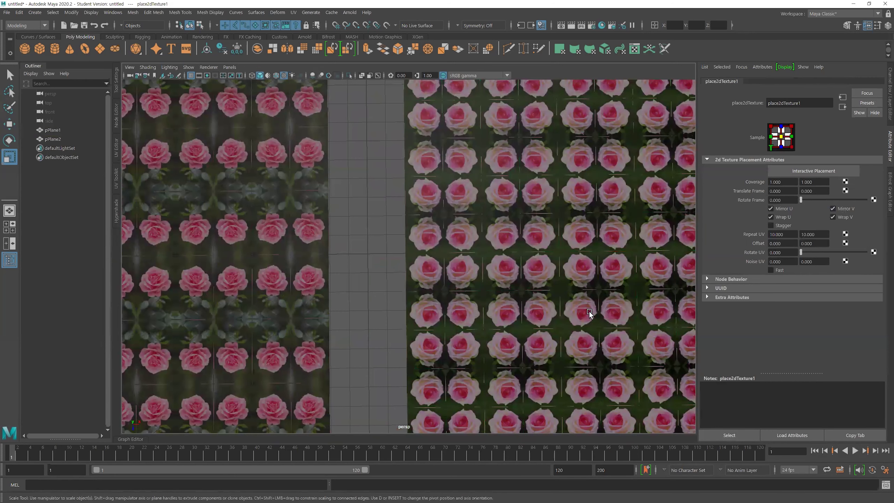
Tumble and zoom the view to inspect the mirrored rose tiling on both planes
{"action": "middle_click_drag", "start_coordinate": [589, 312], "coordinate": [454, 303], "text": "alt"}
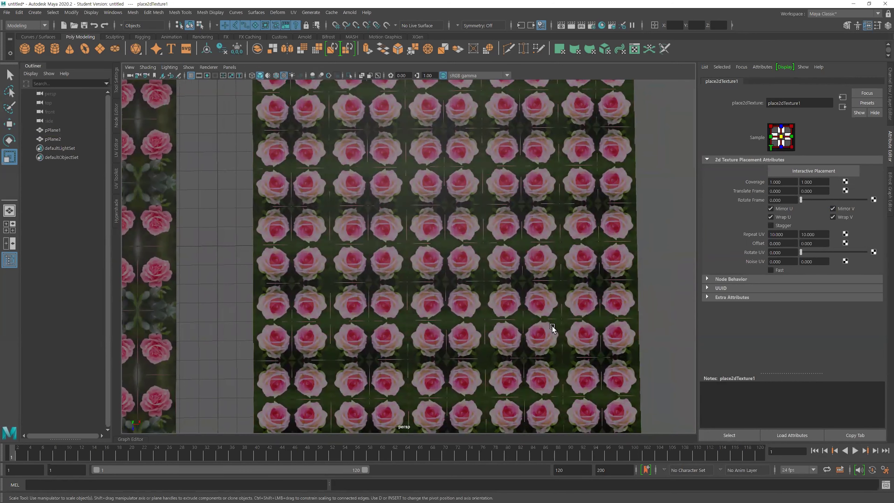
{"action": "left_click_drag", "start_coordinate": [544, 322], "coordinate": [542, 322], "text": "alt"}
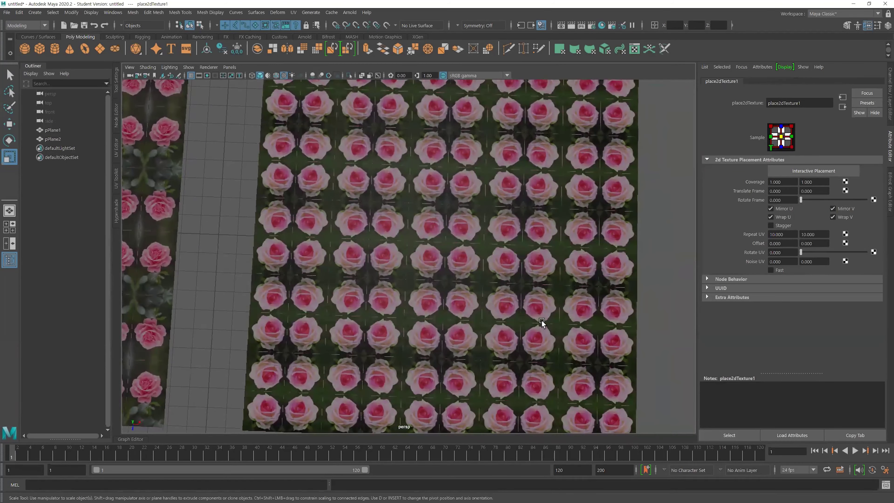
{"action": "right_click_drag", "start_coordinate": [566, 309], "coordinate": [494, 300], "text": "alt"}
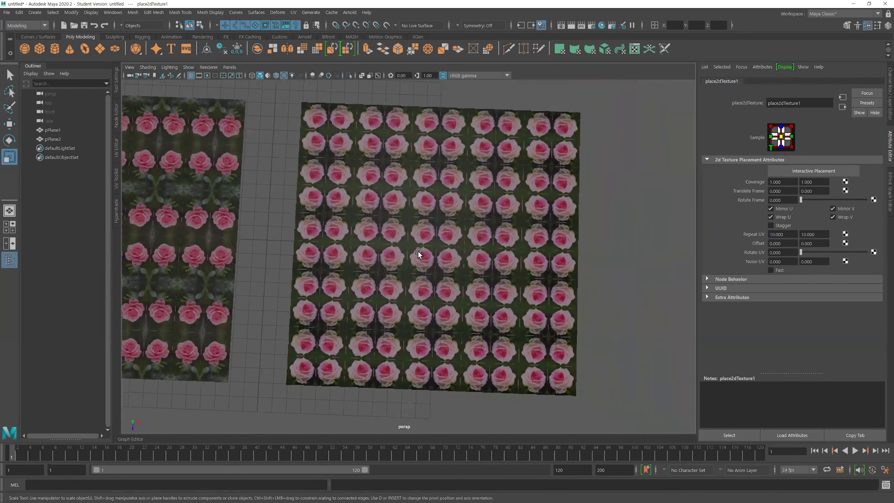
{"action": "left_click_drag", "start_coordinate": [528, 262], "coordinate": [477, 258], "text": "alt"}
{"action": "mouse_move", "coordinate": [477, 258]}
{"action": "right_mouse_down", "text": "alt"}
{"action": "mouse_move", "coordinate": [517, 268]}
{"action": "mouse_move", "coordinate": [540, 256]}
{"action": "right_mouse_up", "text": "alt"}
{"action": "left_click_drag", "start_coordinate": [541, 257], "coordinate": [553, 240], "text": "alt"}
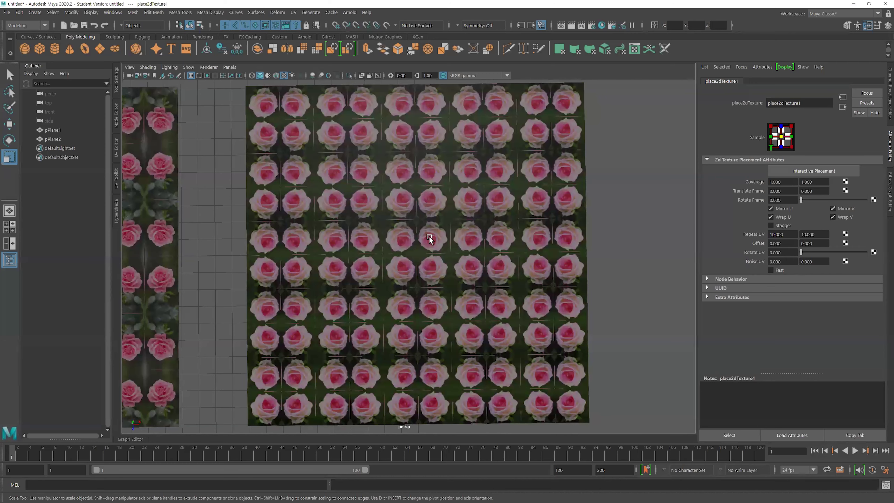
{"action": "mouse_move", "coordinate": [456, 267]}
{"action": "right_mouse_down", "text": "alt"}
{"action": "mouse_move", "coordinate": [509, 275]}
{"action": "mouse_move", "coordinate": [536, 236]}
{"action": "right_mouse_up", "text": "alt"}
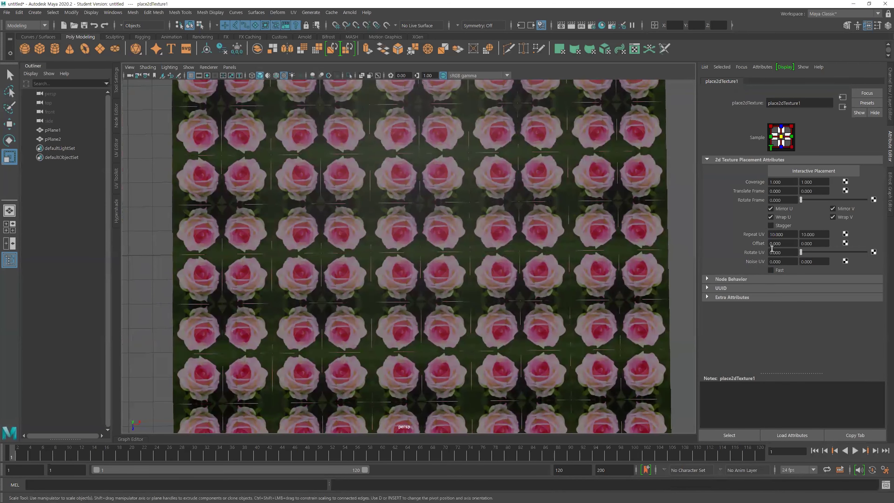
Set both Noise UV values of place2dTexture1 to 0.010
{"action": "left_click", "coordinate": [788, 261]}
{"action": "type", "text": "0.1"}
{"action": "key", "text": "Return"}
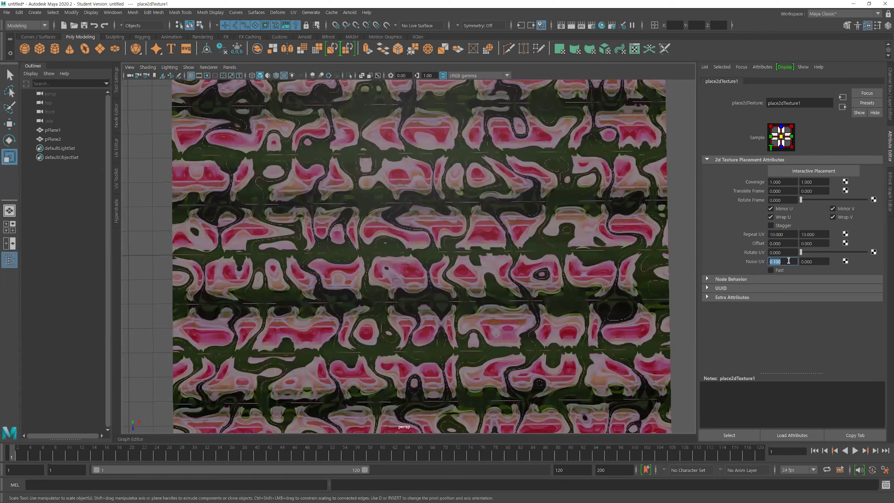
{"action": "type", "text": "0"}
{"action": "type", "text": "1"}
{"action": "key", "text": "Return"}
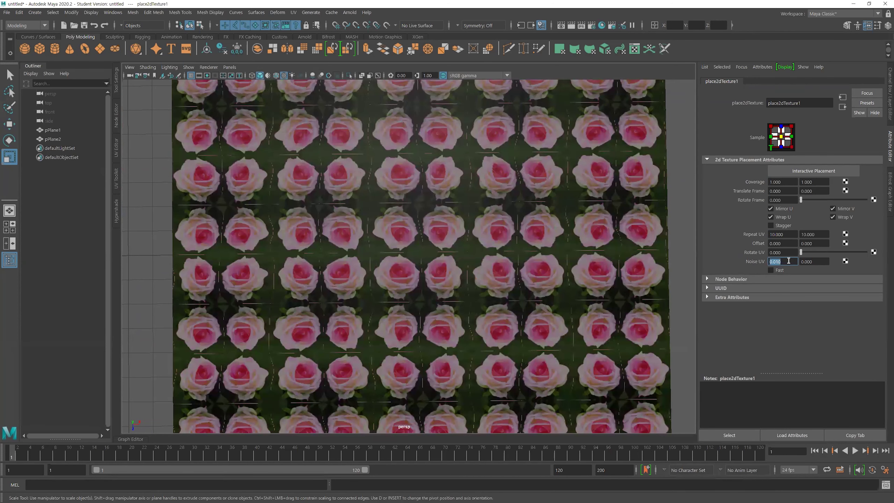
{"action": "left_click", "coordinate": [813, 263]}
{"action": "type", "text": "0."}
{"action": "key", "text": "Return"}
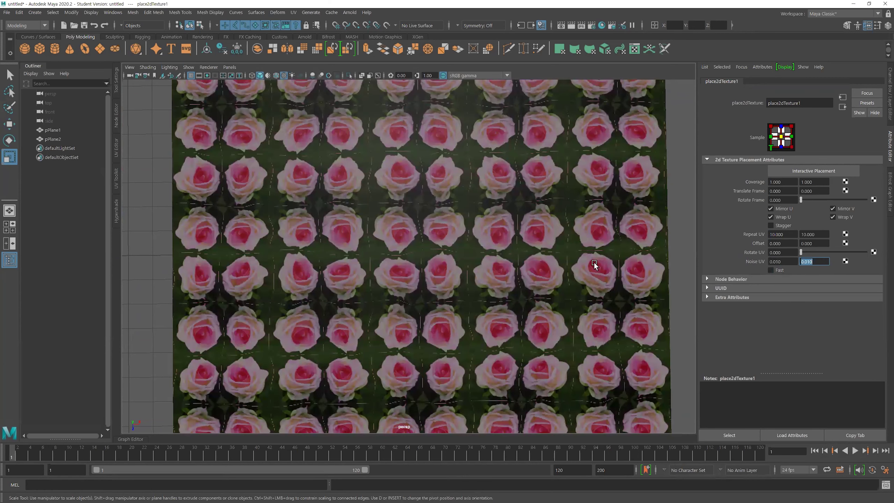
Zoom out to frame both rose planes and marquee-select them
{"action": "right_click_drag", "start_coordinate": [593, 266], "coordinate": [463, 266], "text": "alt"}
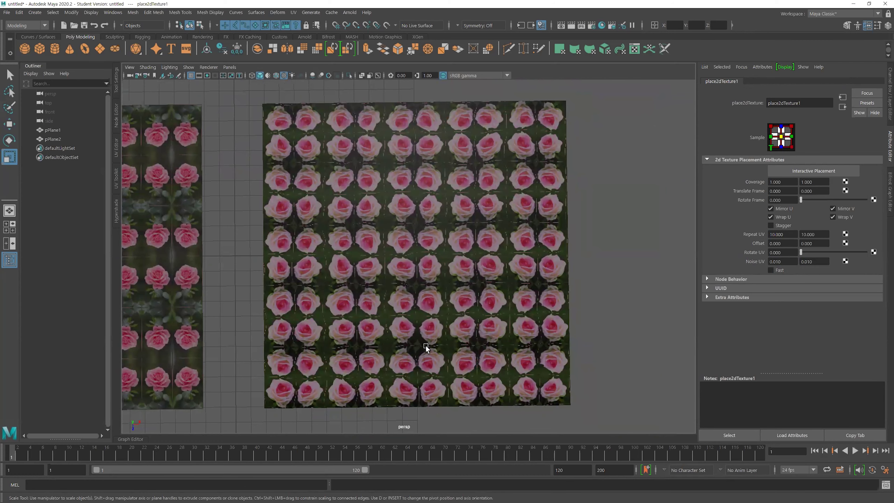
{"action": "mouse_move", "coordinate": [425, 346]}
{"action": "middle_mouse_down", "text": "alt"}
{"action": "mouse_move", "coordinate": [596, 331]}
{"action": "mouse_move", "coordinate": [490, 322]}
{"action": "middle_mouse_up", "text": "alt"}
{"action": "scroll", "coordinate": [509, 326], "scroll_direction": "up", "scroll_amount": 2}
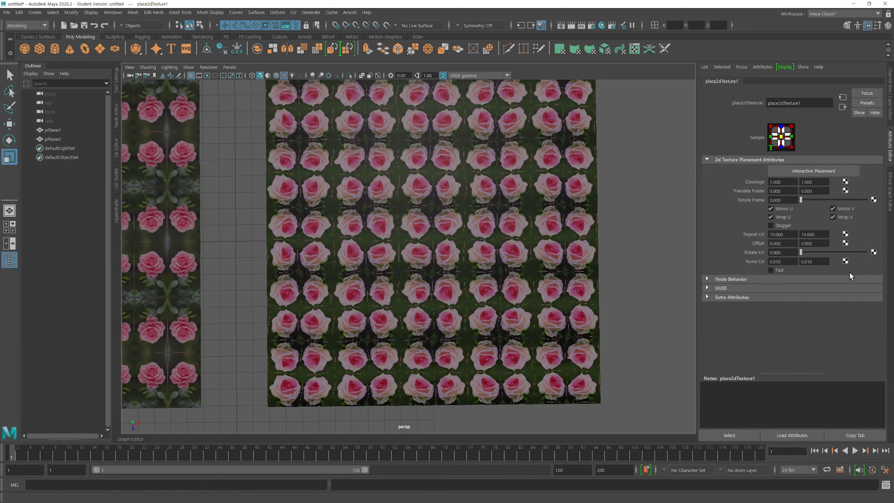
{"action": "scroll", "coordinate": [554, 233], "scroll_direction": "down", "scroll_amount": 2}
{"action": "scroll", "coordinate": [553, 232], "scroll_direction": "down", "scroll_amount": 3}
{"action": "mouse_move", "coordinate": [299, 107]}
{"action": "left_mouse_down"}
{"action": "mouse_move", "coordinate": [443, 288]}
{"action": "mouse_move", "coordinate": [456, 277]}
{"action": "left_mouse_up"}
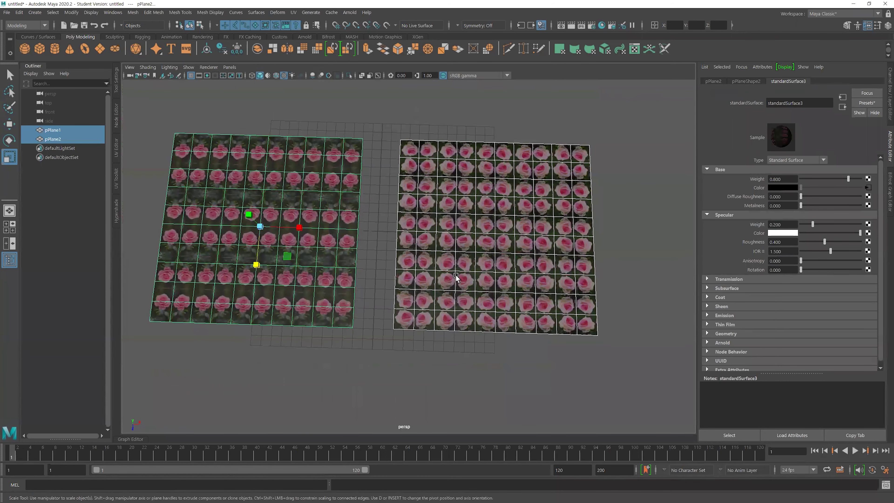
Delete both rose planes and create a new polygon plane scaled into a wide rectangle
{"action": "key", "text": "Delete"}
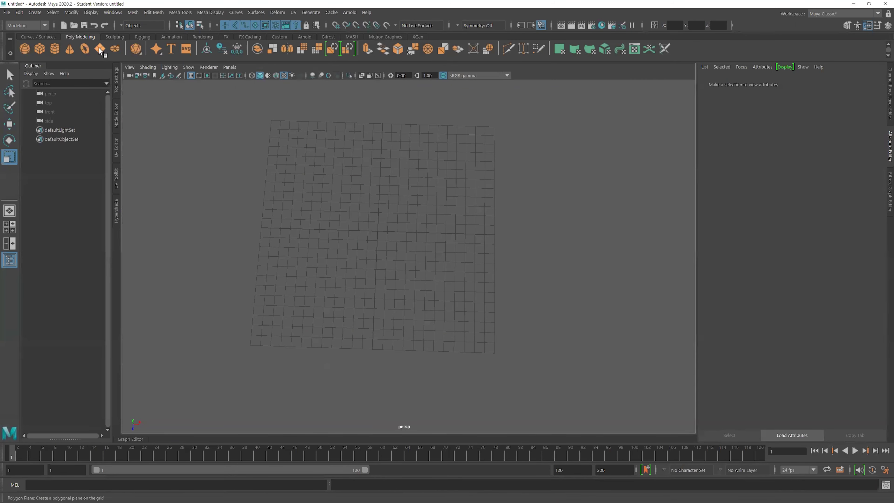
{"action": "left_click", "coordinate": [99, 48]}
{"action": "middle_click_drag", "start_coordinate": [406, 262], "coordinate": [705, 370]}
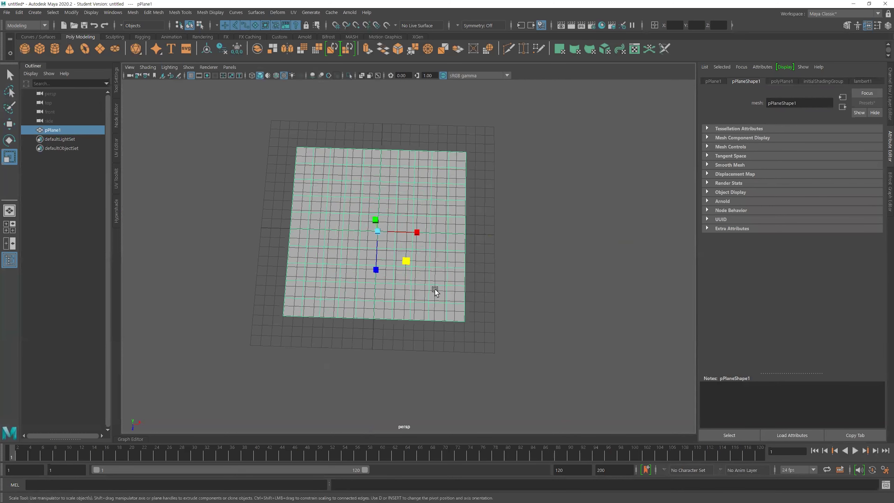
{"action": "left_click_drag", "start_coordinate": [408, 261], "coordinate": [441, 267]}
{"action": "left_click_drag", "start_coordinate": [376, 270], "coordinate": [381, 260]}
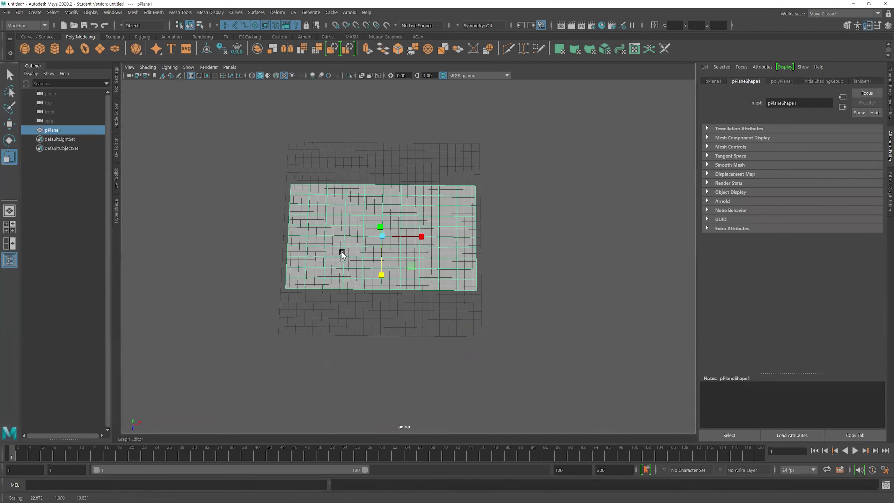
{"action": "scroll", "coordinate": [387, 260], "scroll_direction": "up", "scroll_amount": 4}
{"action": "left_click", "coordinate": [495, 132]}
{"action": "left_click", "coordinate": [410, 176]}
Assign a new Standard Surface material to the plane with a Grid texture as its colour
{"action": "right_click", "coordinate": [410, 175]}
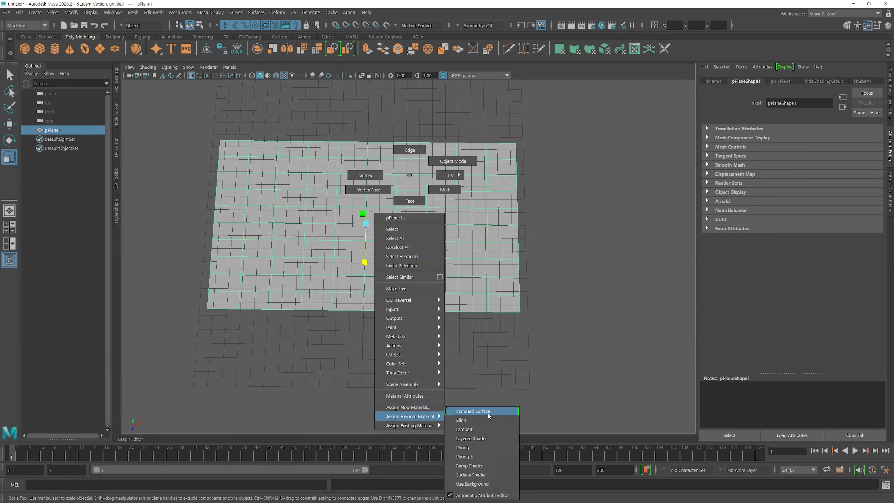
{"action": "left_click", "coordinate": [473, 411]}
{"action": "key", "text": "w"}
{"action": "mouse_move", "coordinate": [365, 196]}
{"action": "left_mouse_down", "text": "alt"}
{"action": "mouse_move", "coordinate": [364, 188]}
{"action": "mouse_move", "coordinate": [451, 252]}
{"action": "mouse_move", "coordinate": [479, 256]}
{"action": "mouse_move", "coordinate": [476, 265]}
{"action": "left_mouse_up", "text": "alt"}
{"action": "scroll", "coordinate": [476, 265], "scroll_direction": "up", "scroll_amount": 2}
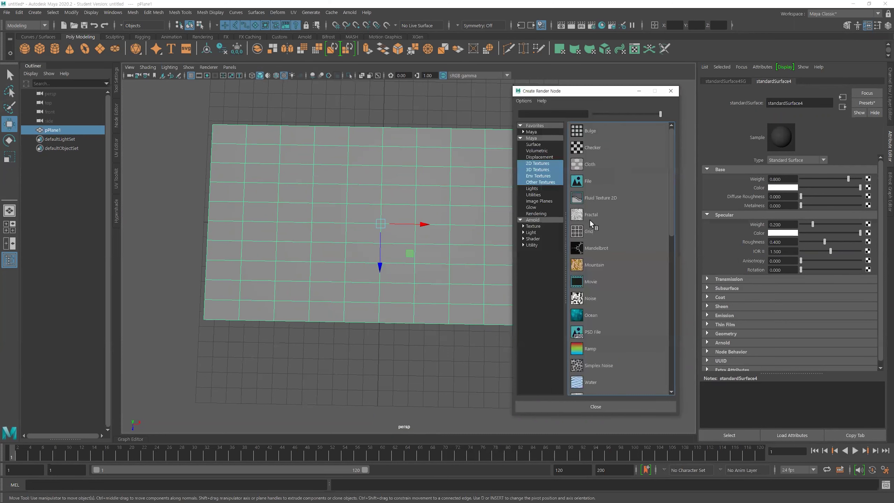
{"action": "left_click", "coordinate": [585, 232]}
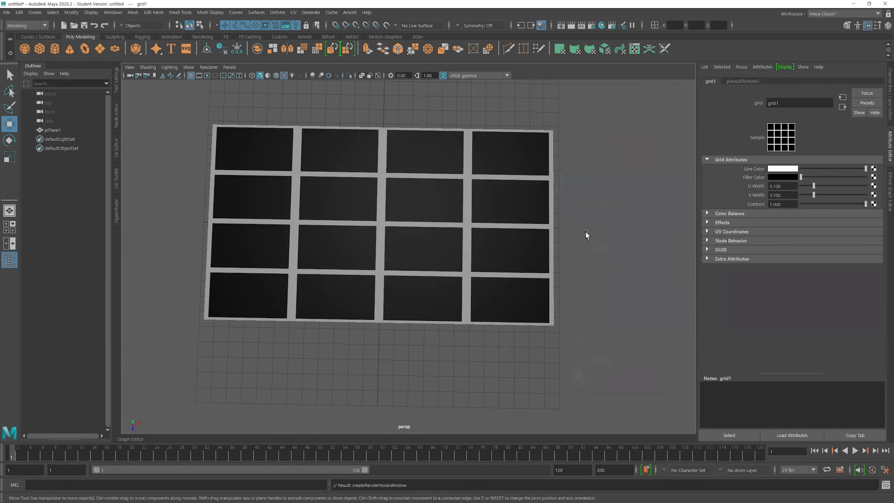
{"action": "left_click_drag", "start_coordinate": [504, 179], "coordinate": [505, 187], "text": "alt"}
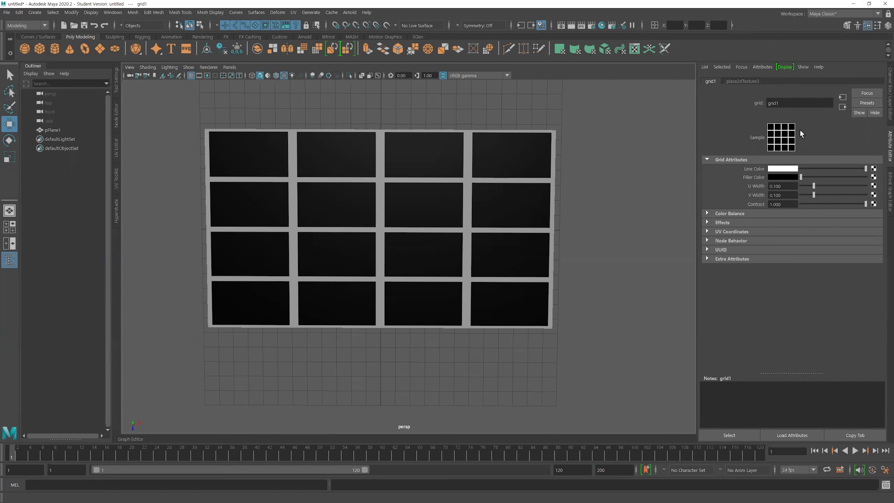
Try the grid's Repeat UV at 1 by 1, then 4 by 2, in place2dTexture3
{"action": "left_click", "coordinate": [741, 82]}
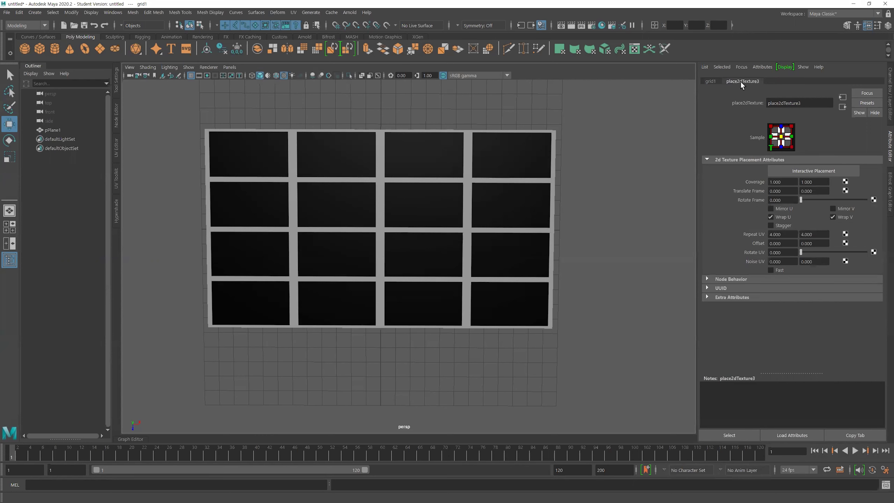
{"action": "left_click", "coordinate": [709, 81]}
{"action": "left_click", "coordinate": [744, 82]}
{"action": "left_click_drag", "start_coordinate": [788, 236], "coordinate": [747, 240]}
{"action": "type", "text": "1"}
{"action": "key", "text": "Tab"}
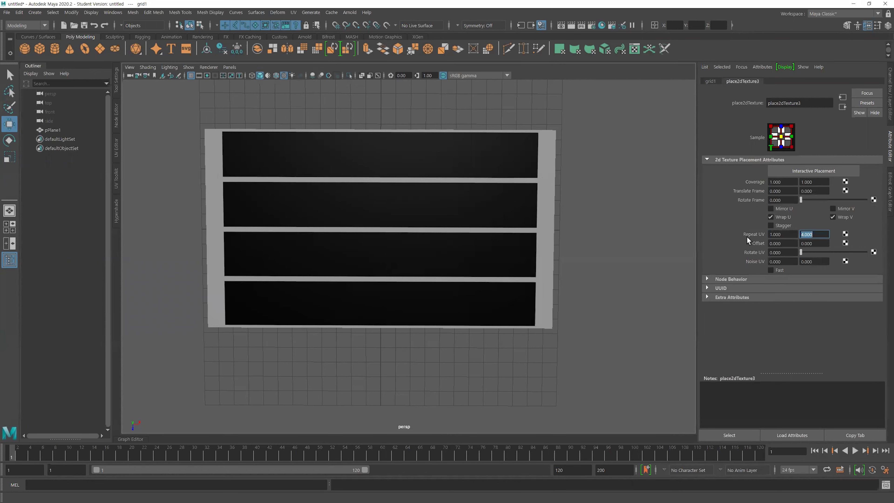
{"action": "type", "text": "1"}
{"action": "key", "text": "Return"}
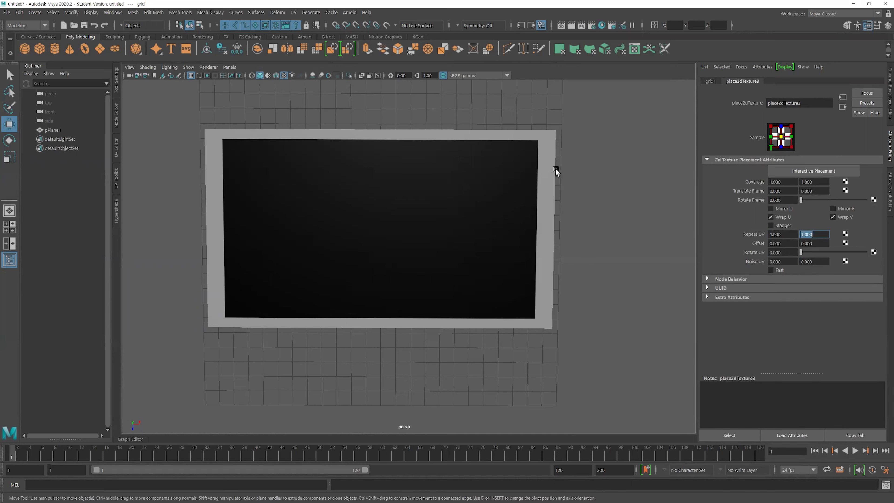
{"action": "double_click", "coordinate": [818, 234]}
{"action": "type", "text": "2"}
{"action": "key", "text": "Return"}
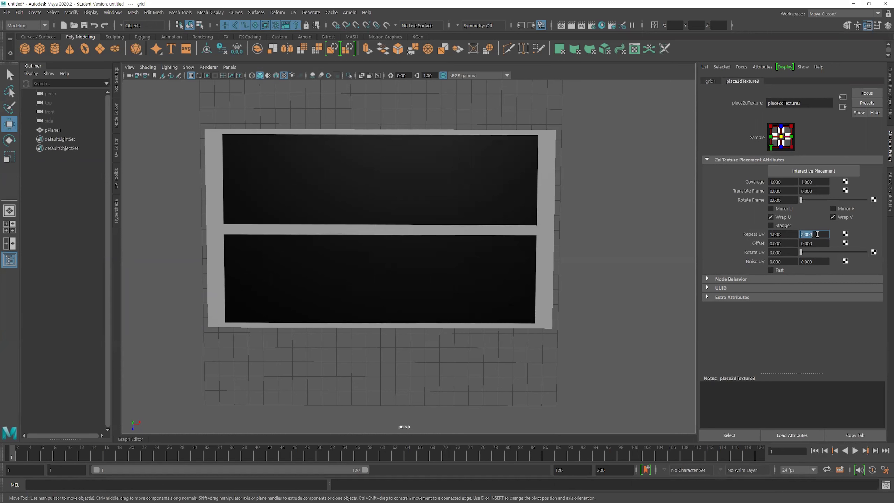
{"action": "double_click", "coordinate": [787, 234]}
{"action": "type", "text": "4"}
{"action": "key", "text": "Return"}
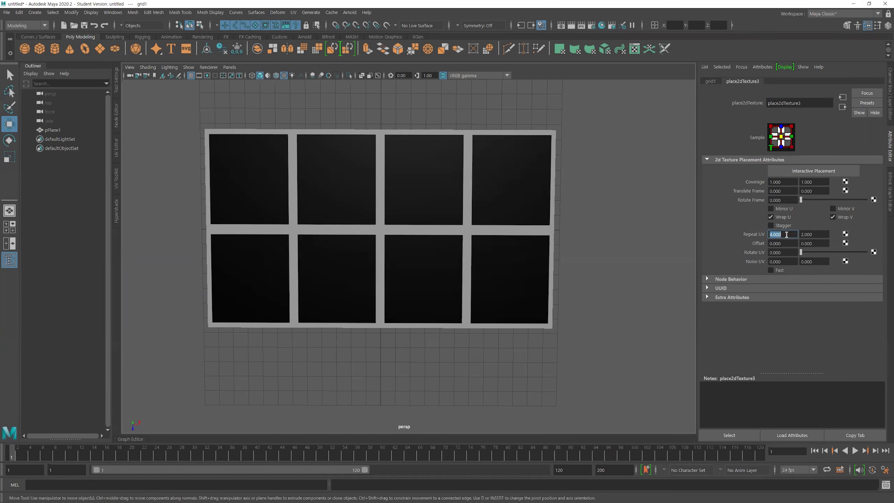
Settle the grid's Repeat UV at 10 by 10, orbiting to check the tiling
{"action": "mouse_move", "coordinate": [491, 303]}
{"action": "left_mouse_down", "text": "alt"}
{"action": "mouse_move", "coordinate": [515, 277]}
{"action": "mouse_move", "coordinate": [499, 299]}
{"action": "mouse_move", "coordinate": [481, 295]}
{"action": "mouse_move", "coordinate": [509, 292]}
{"action": "left_mouse_up", "text": "alt"}
{"action": "double_click", "coordinate": [790, 233]}
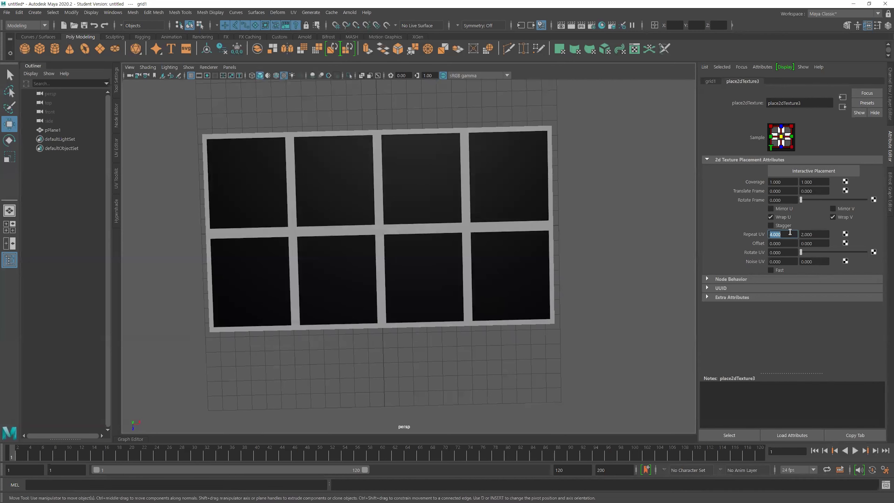
{"action": "type", "text": "1"}
{"action": "type", "text": "0"}
{"action": "key", "text": "Return"}
{"action": "double_click", "coordinate": [818, 234]}
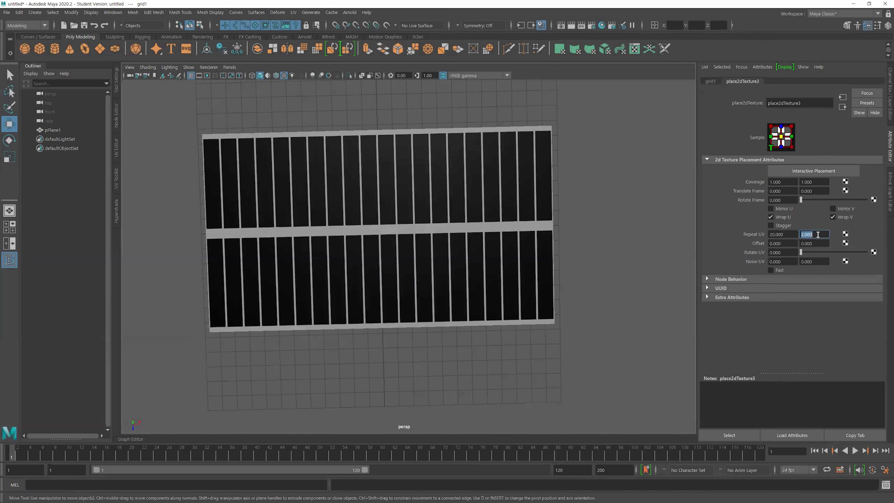
{"action": "type", "text": "10"}
{"action": "key", "text": "Return"}
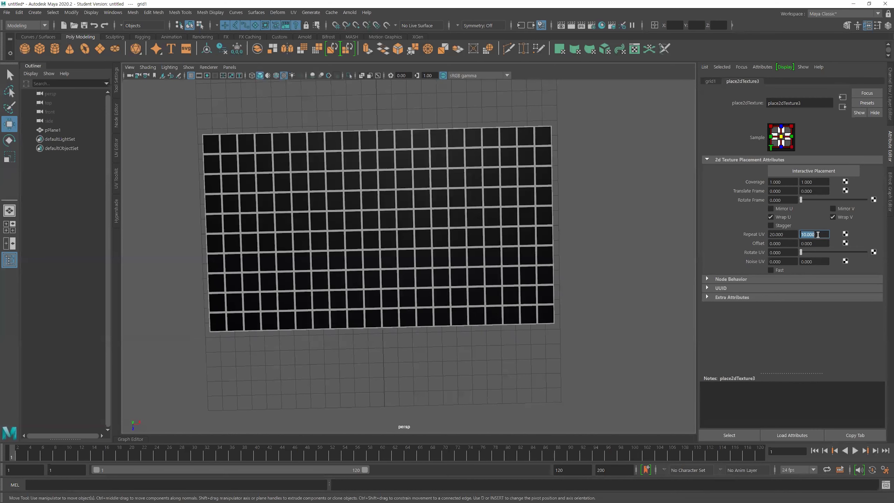
{"action": "mouse_move", "coordinate": [618, 264]}
{"action": "left_mouse_down", "text": "alt"}
{"action": "mouse_move", "coordinate": [581, 288]}
{"action": "mouse_move", "coordinate": [531, 281]}
{"action": "mouse_move", "coordinate": [538, 289]}
{"action": "left_mouse_up", "text": "alt"}
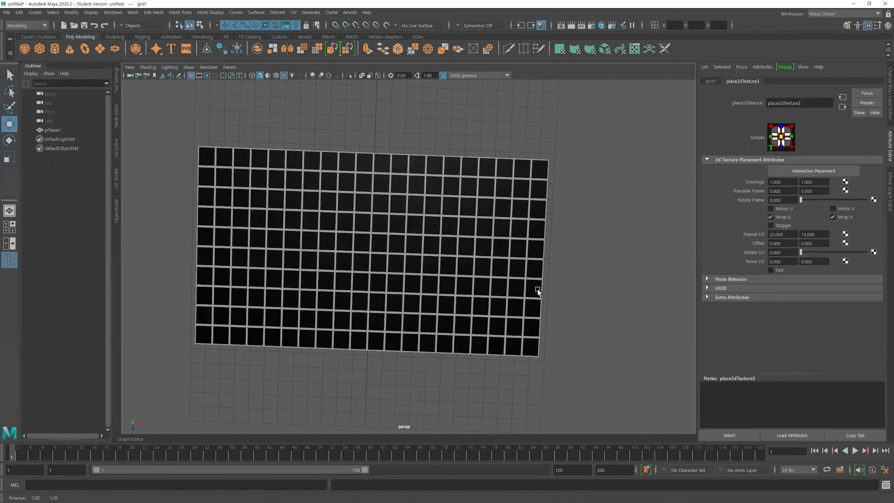
{"action": "double_click", "coordinate": [790, 233]}
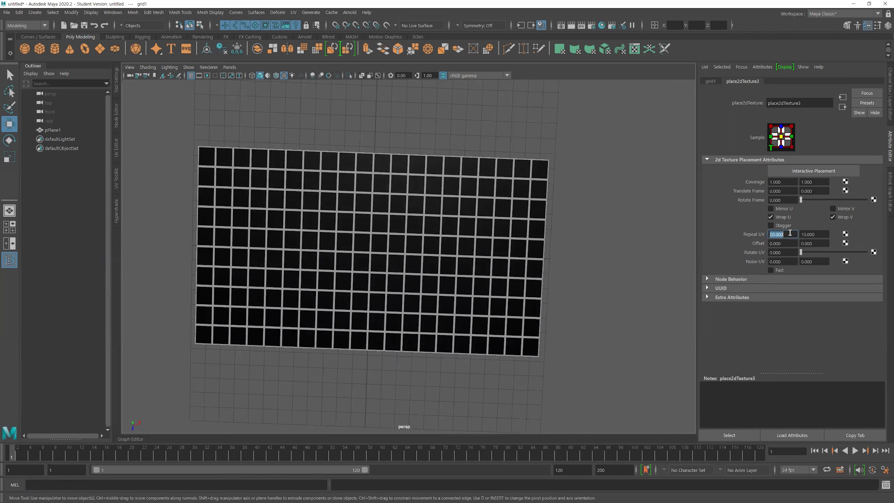
{"action": "type", "text": "10"}
{"action": "key", "text": "Return"}
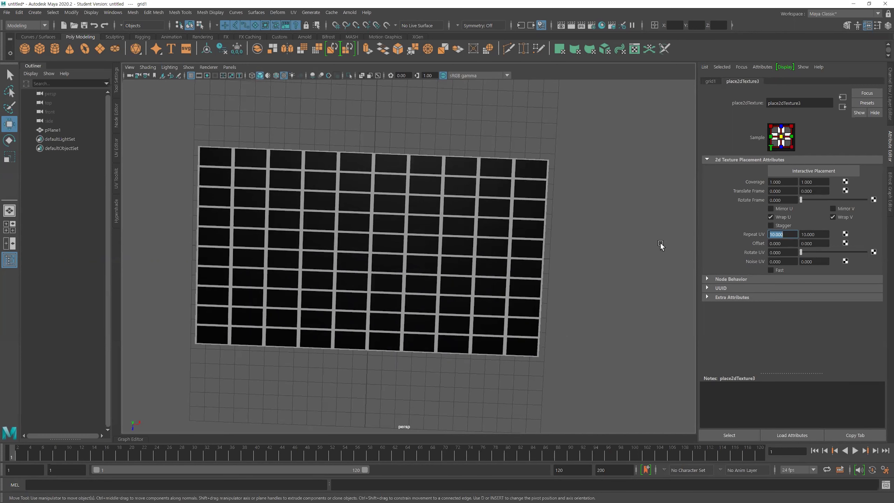
{"action": "mouse_move", "coordinate": [529, 330]}
{"action": "left_mouse_down", "text": "alt"}
{"action": "mouse_move", "coordinate": [485, 319]}
{"action": "mouse_move", "coordinate": [489, 328]}
{"action": "left_mouse_up", "text": "alt"}
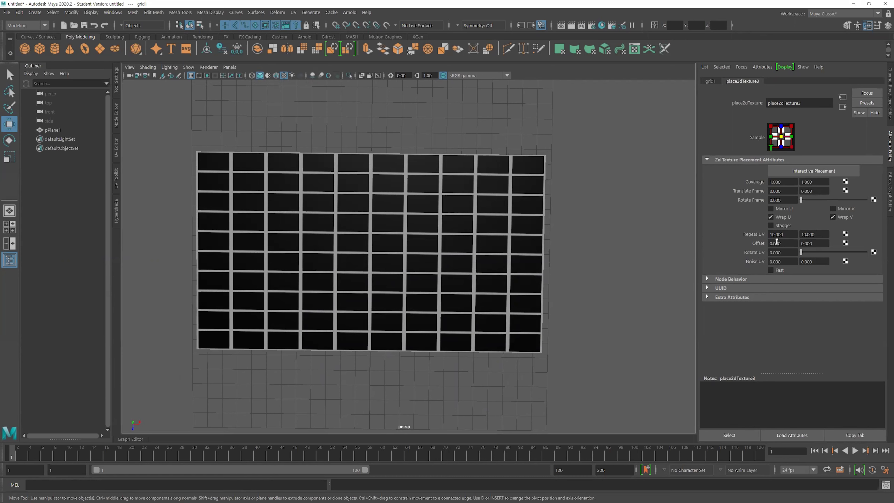
Turn on Stagger in place2dTexture3, toggling it off and on to compare the brick offset
{"action": "left_click", "coordinate": [779, 225]}
{"action": "left_click", "coordinate": [782, 227]}
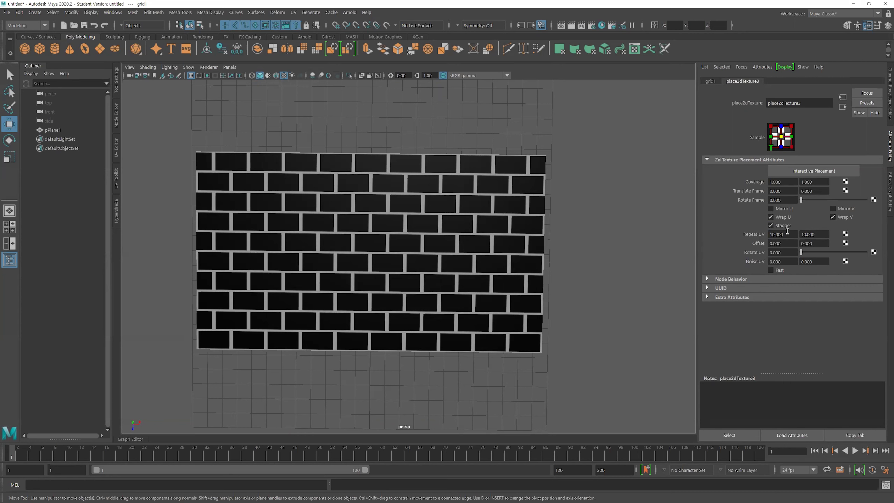
{"action": "left_click", "coordinate": [783, 227]}
{"action": "left_click", "coordinate": [782, 227]}
{"action": "left_click", "coordinate": [708, 81]}
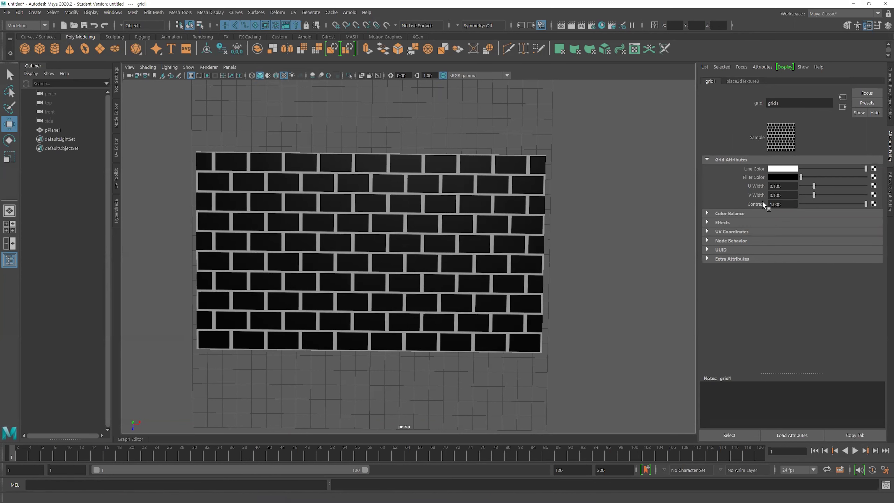
Set the grid's Filler Color to a red-brown brick tone
{"action": "left_click", "coordinate": [782, 178]}
{"action": "left_click_drag", "start_coordinate": [741, 198], "coordinate": [738, 199]}
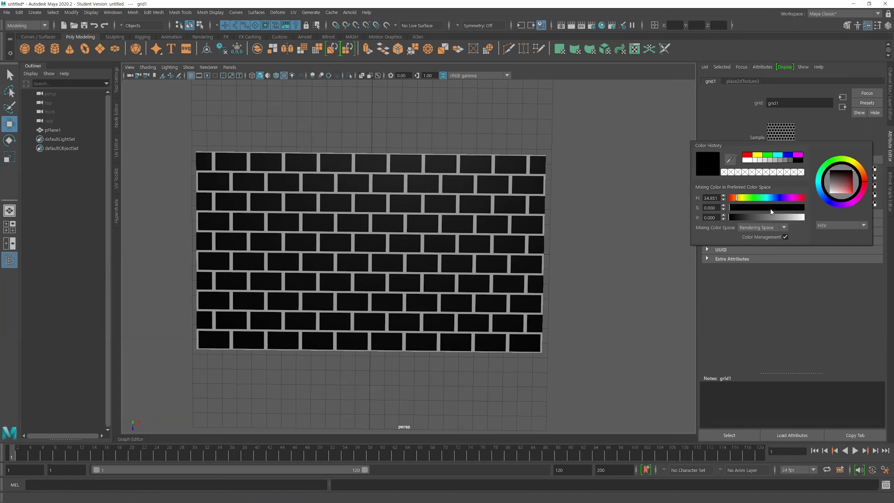
{"action": "left_click", "coordinate": [798, 217]}
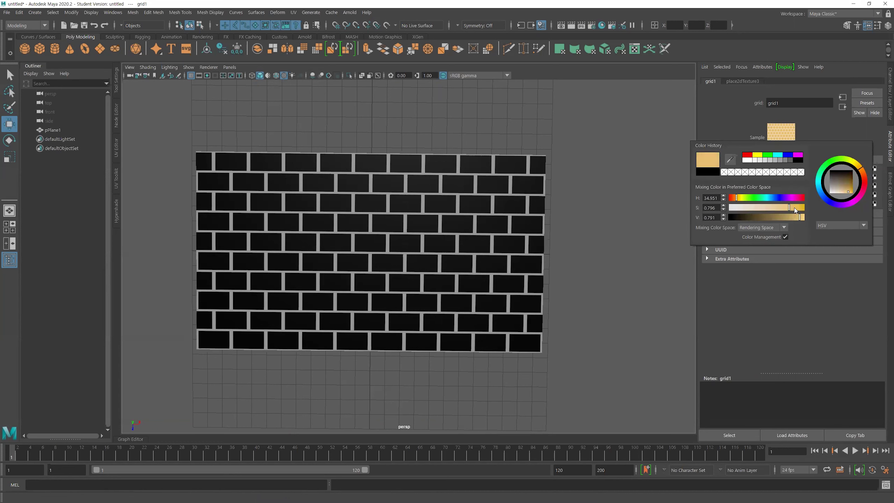
{"action": "left_click", "coordinate": [733, 199]}
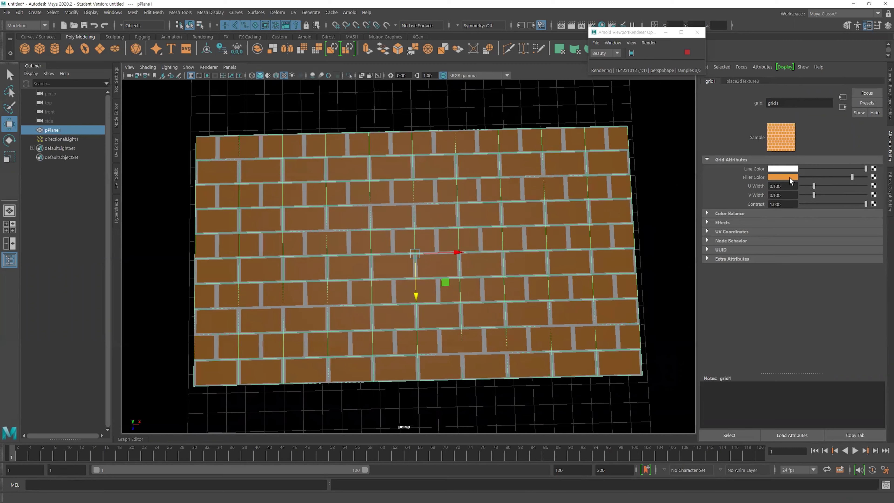
{"action": "left_click", "coordinate": [789, 178]}
{"action": "left_click", "coordinate": [739, 198]}
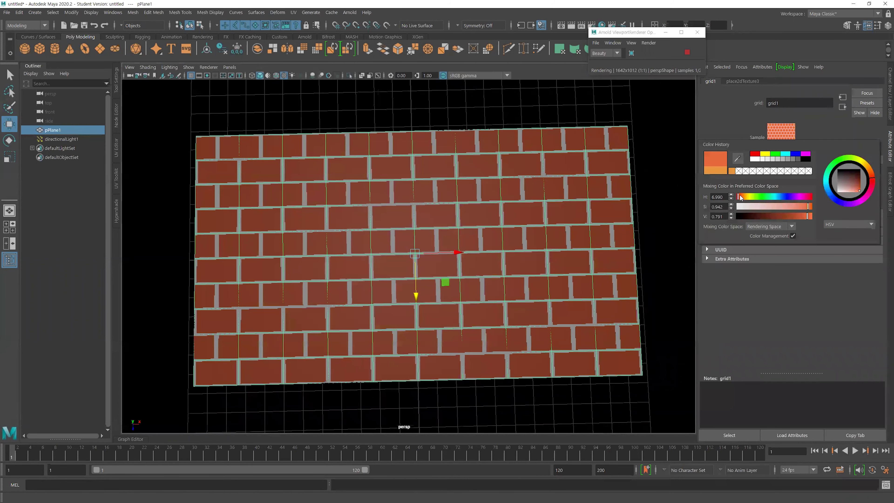
Darken the grid's Line Color to a grey mortar tone
{"action": "left_click", "coordinate": [788, 168]}
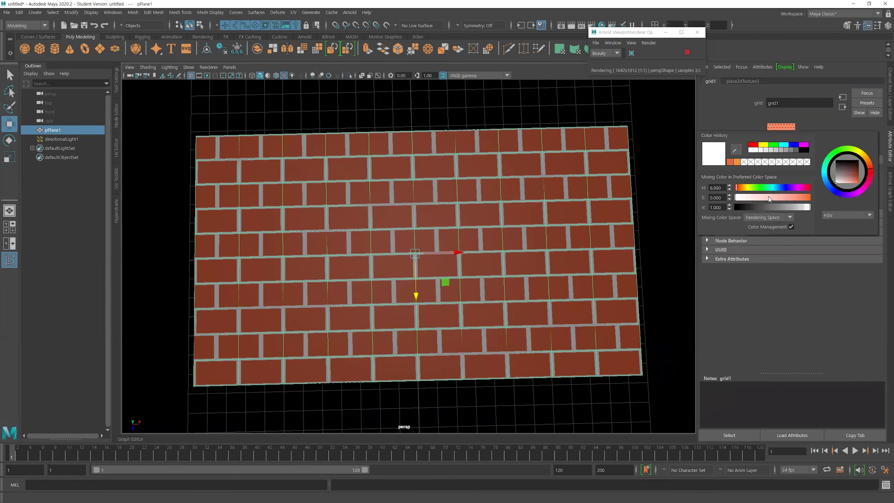
{"action": "left_click_drag", "start_coordinate": [798, 206], "coordinate": [791, 205]}
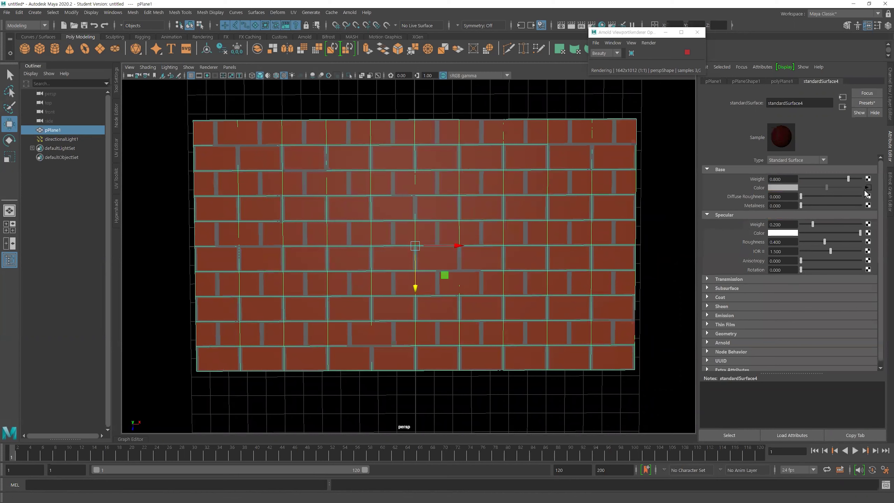
{"action": "left_click", "coordinate": [869, 191]}
{"action": "left_click", "coordinate": [744, 82]}
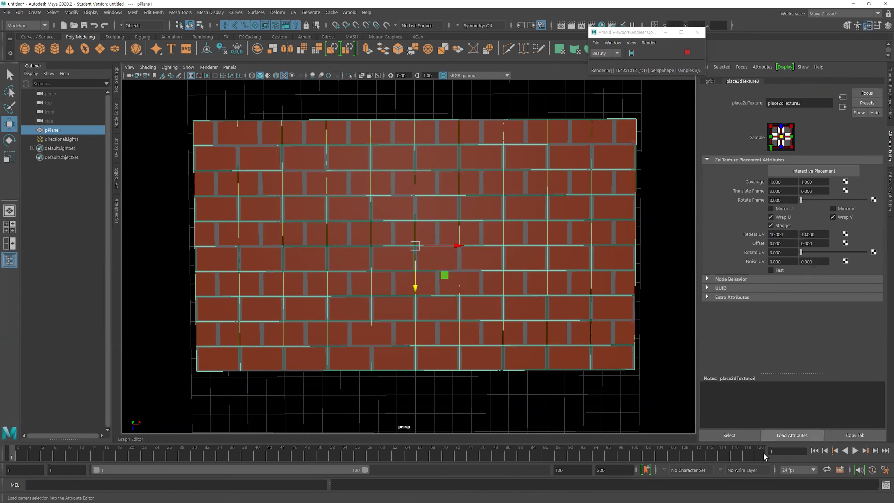
{"action": "left_click", "coordinate": [736, 435]}
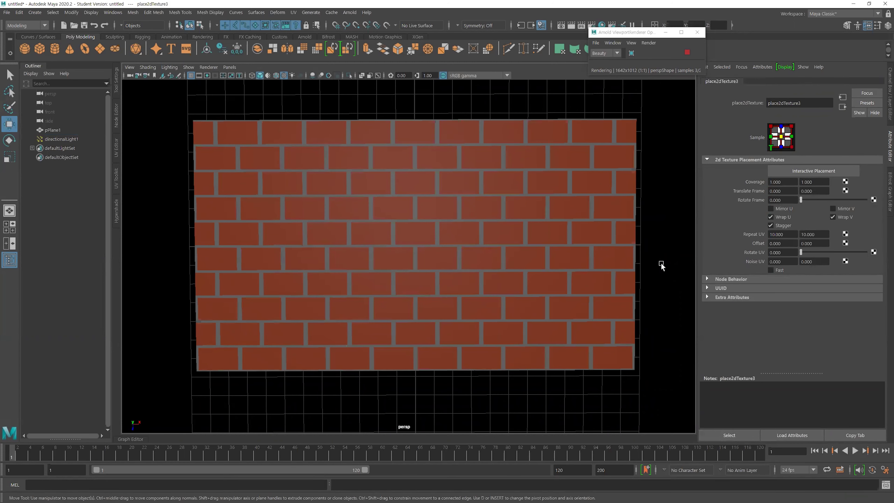
Set place2dTexture3's Noise UV to 0.002 and 0.003
{"action": "left_click", "coordinate": [790, 261]}
{"action": "double_click", "coordinate": [789, 261]}
{"action": "type", "text": "0.01"}
{"action": "key", "text": "Return"}
{"action": "type", "text": "0."}
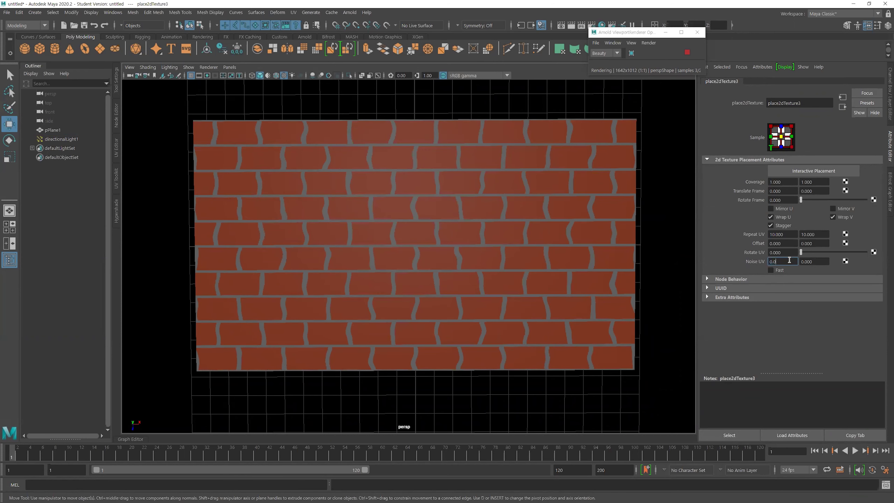
{"action": "key", "text": "Return"}
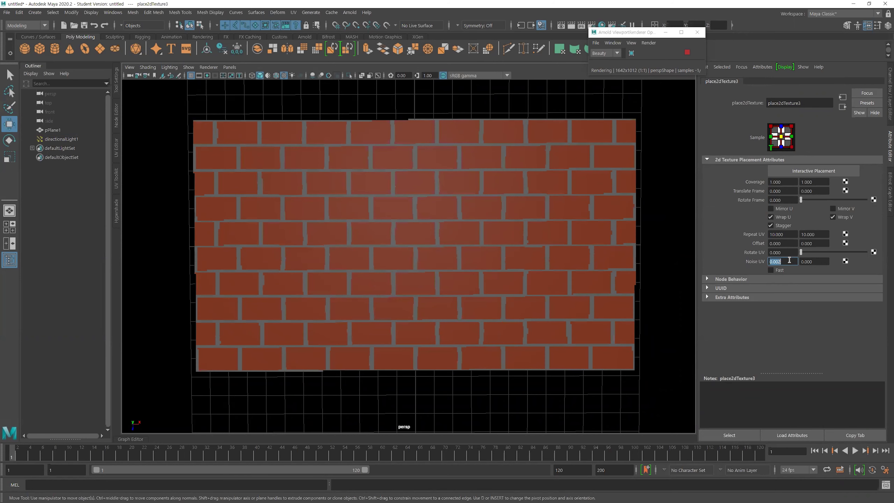
{"action": "double_click", "coordinate": [816, 261]}
{"action": "type", "text": "0.003"}
{"action": "key", "text": "Return"}
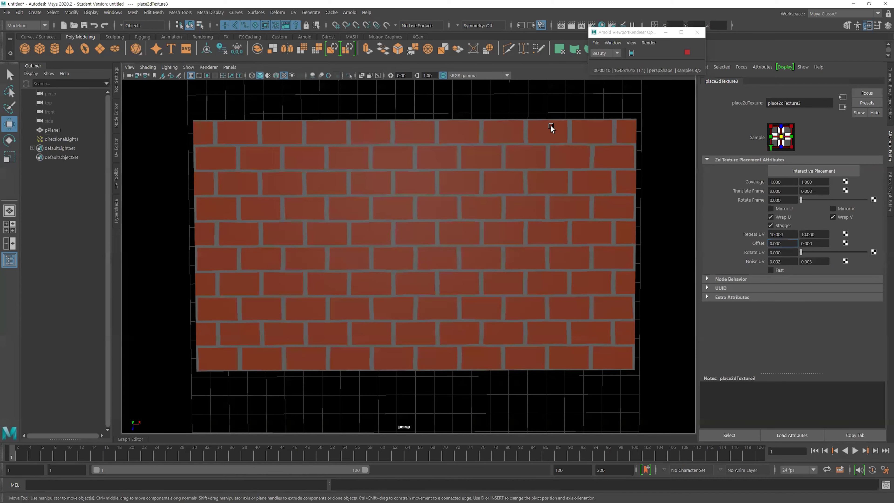
Stop the Arnold viewport render, close its window and frame the brick plane
{"action": "left_click", "coordinate": [687, 53]}
{"action": "left_click_drag", "start_coordinate": [460, 300], "coordinate": [579, 285], "text": "alt"}
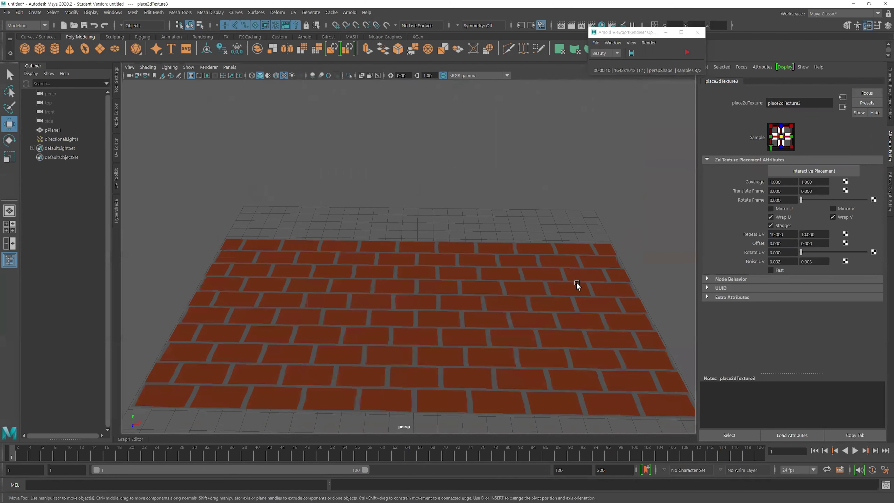
{"action": "scroll", "coordinate": [579, 285], "scroll_direction": "down", "scroll_amount": 5}
{"action": "left_click", "coordinate": [697, 32]}
{"action": "left_click_drag", "start_coordinate": [481, 302], "coordinate": [466, 289], "text": "alt"}
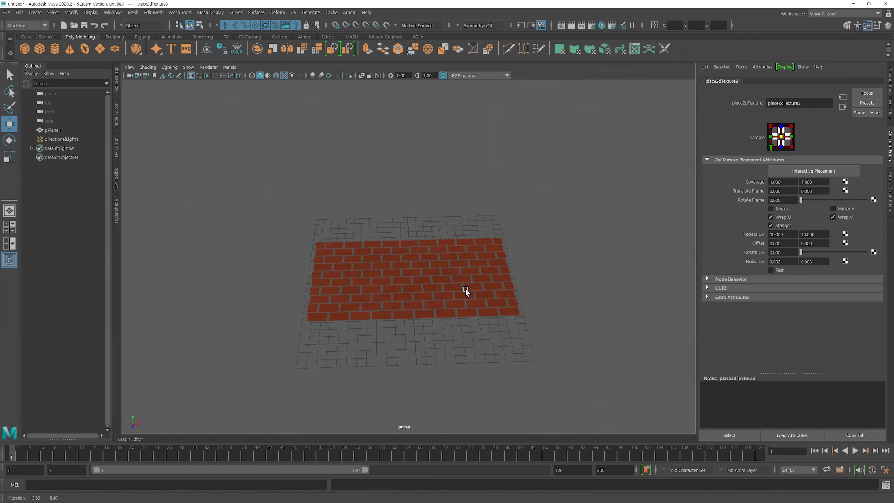